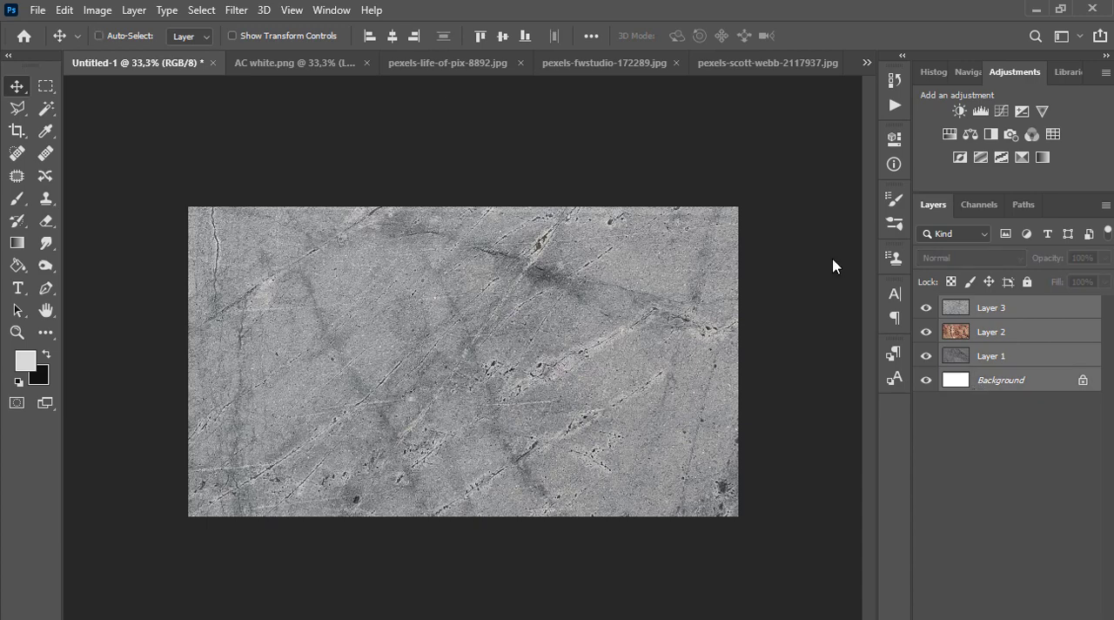
Align the three texture layers with the Background by their horizontal and vertical centers
click(387, 38)
click(506, 35)
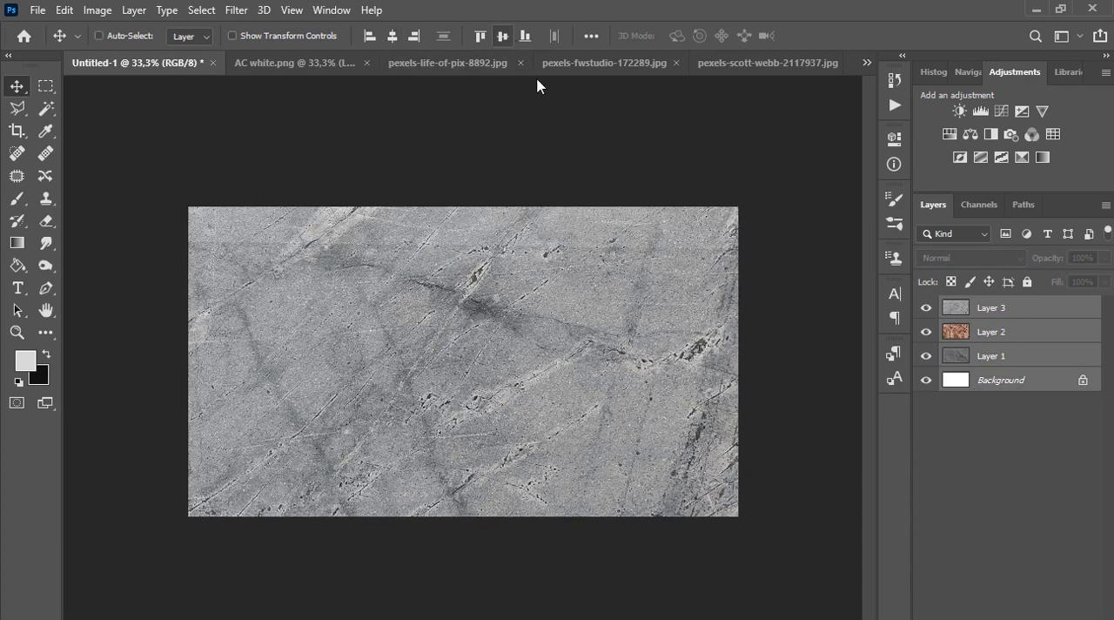
Scale Layers 1, 2 and 3 together to about 29.5% and center them on the canvas
ctrl+click(992, 364)
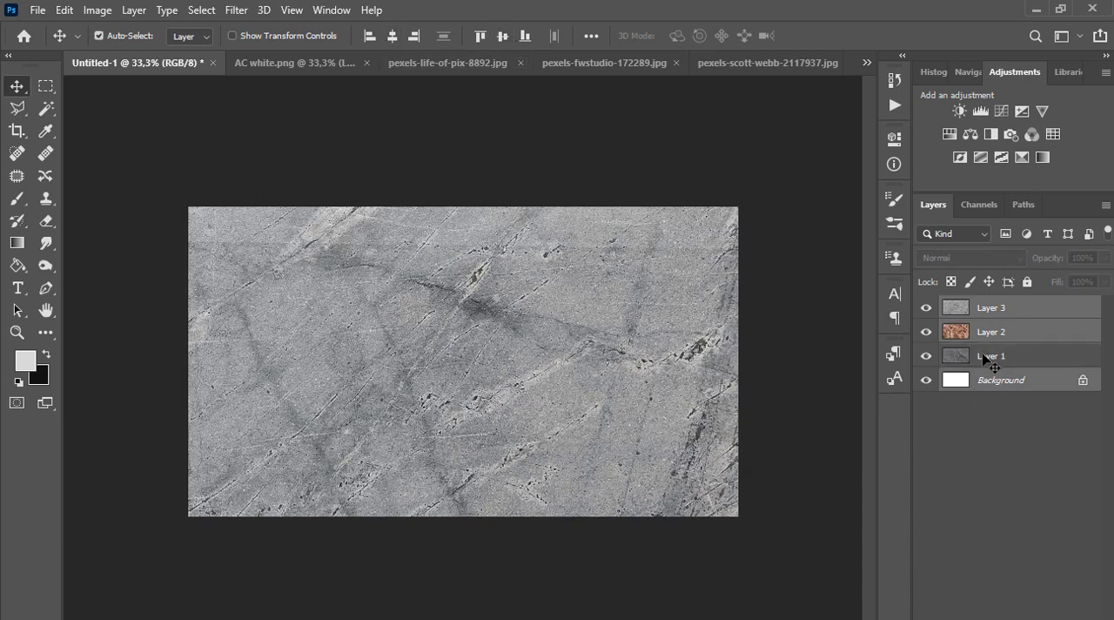
click(989, 360)
shift+click(994, 309)
scroll(682, 364, down, 1)
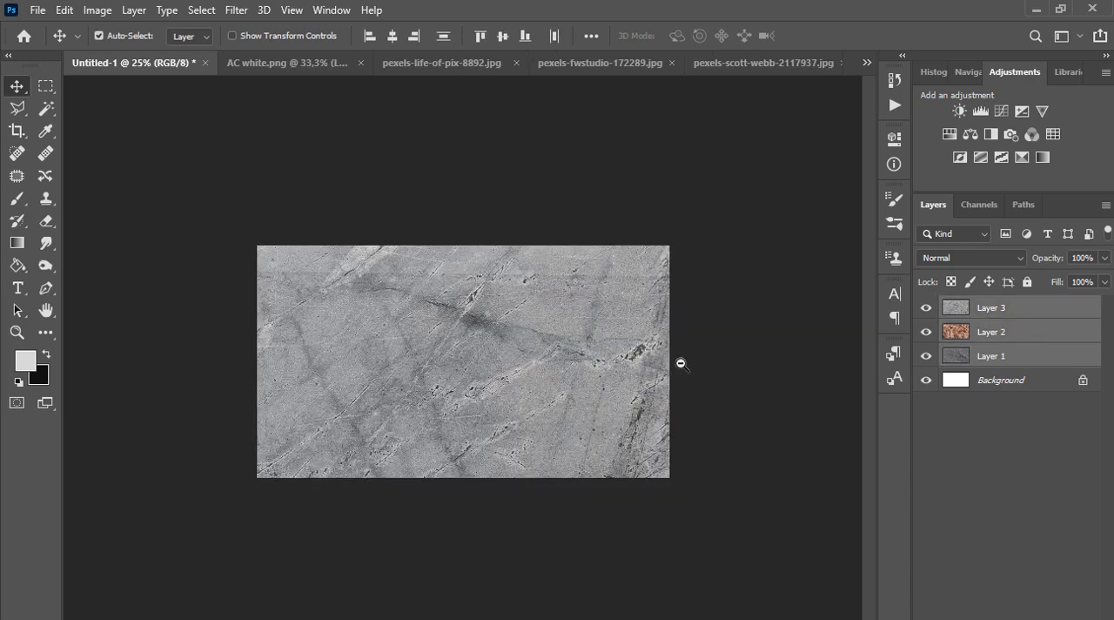
scroll(681, 364, down, 1)
key(ctrl+t)
scroll(631, 351, down, 2)
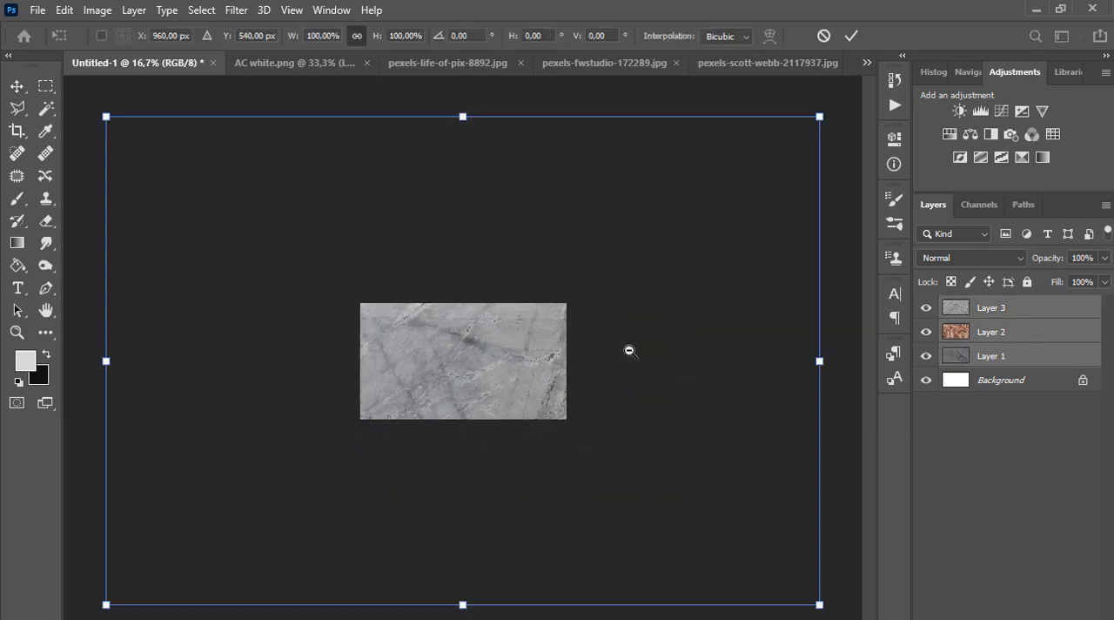
drag(698, 200, 479, 343)
scroll(479, 343, up, 3)
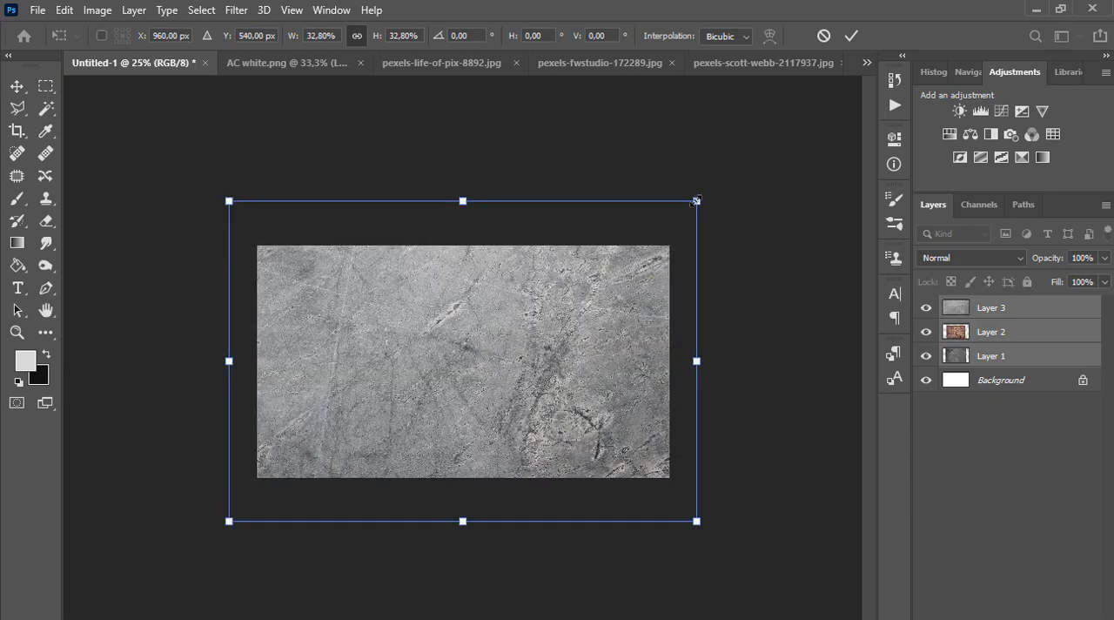
drag(696, 201, 671, 218)
drag(564, 312, 577, 302)
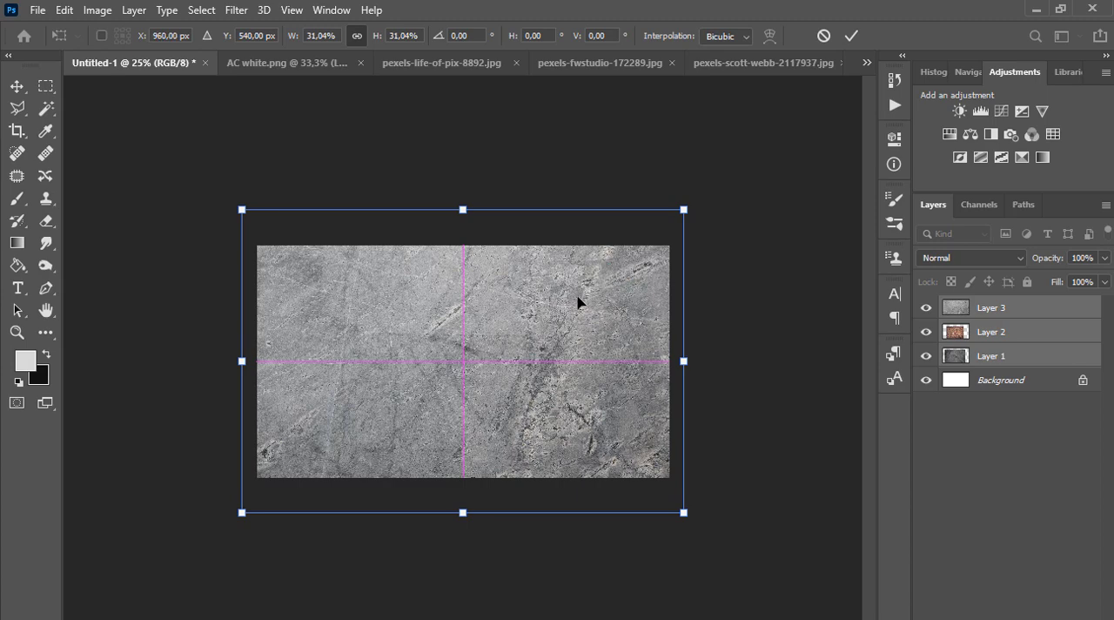
drag(242, 514, 261, 495)
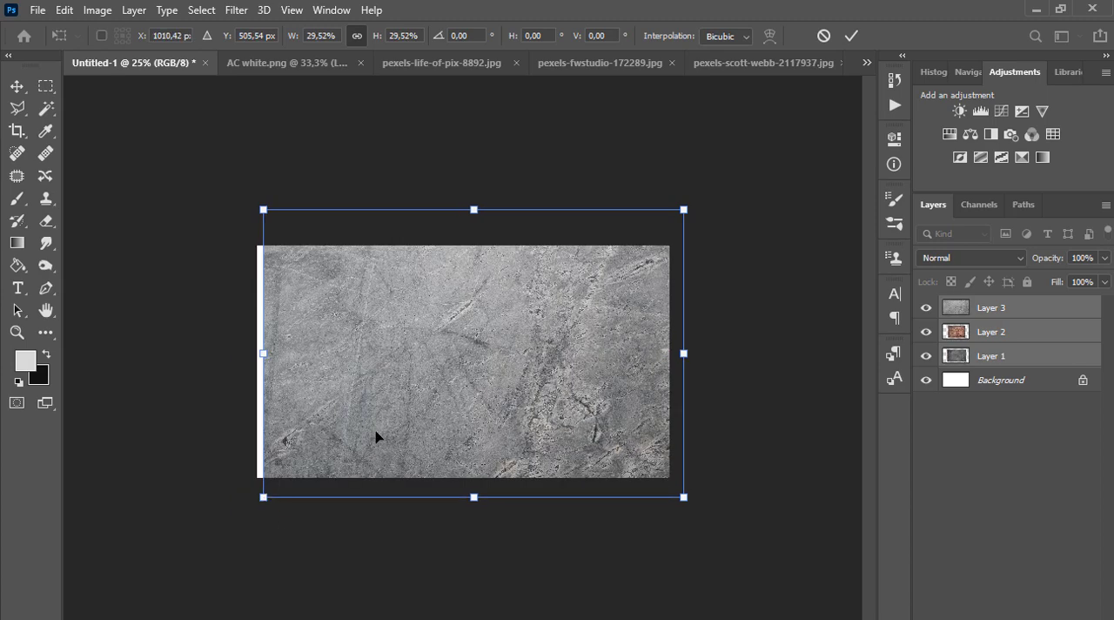
drag(378, 438, 366, 439)
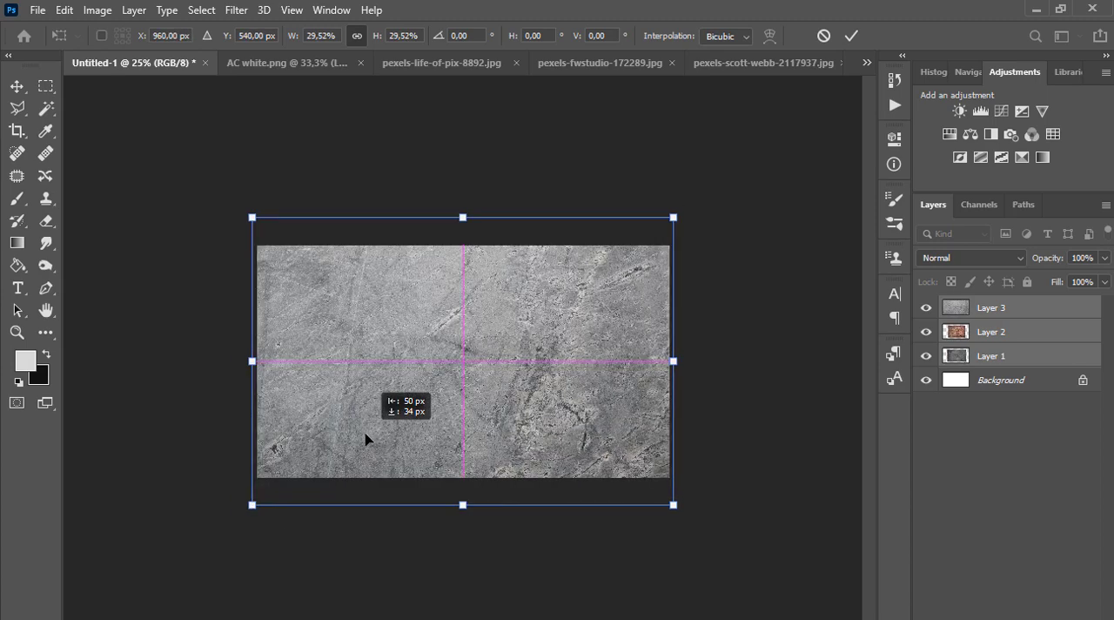
key(Return)
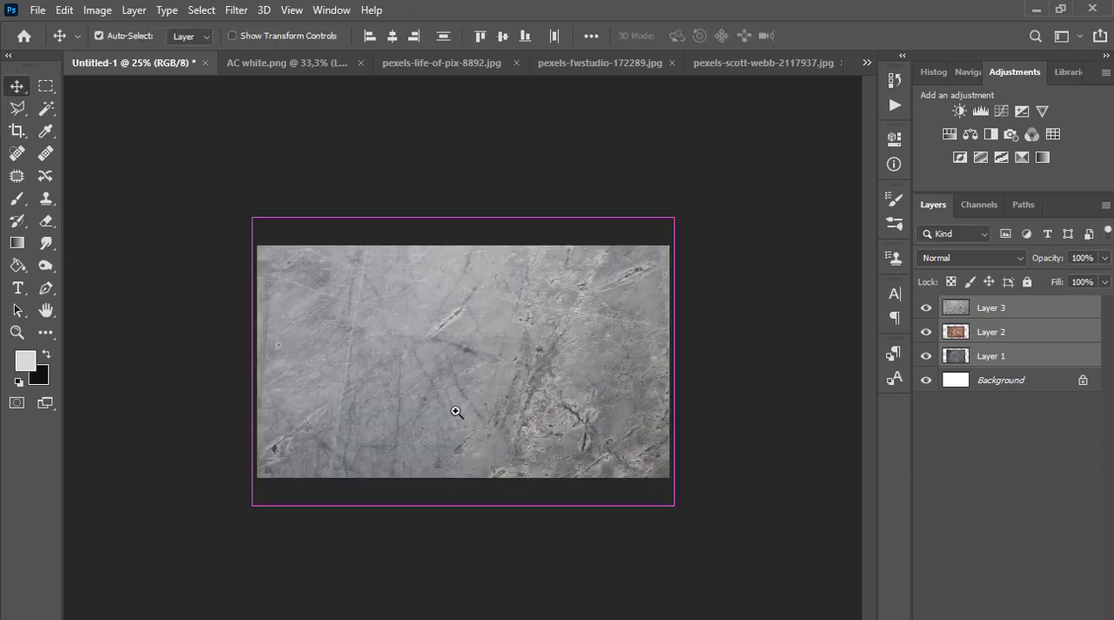
Hide Layer 3 and enlarge the wood texture on Layer 2 until it covers the whole canvas
key(ctrl+plus)
click(926, 308)
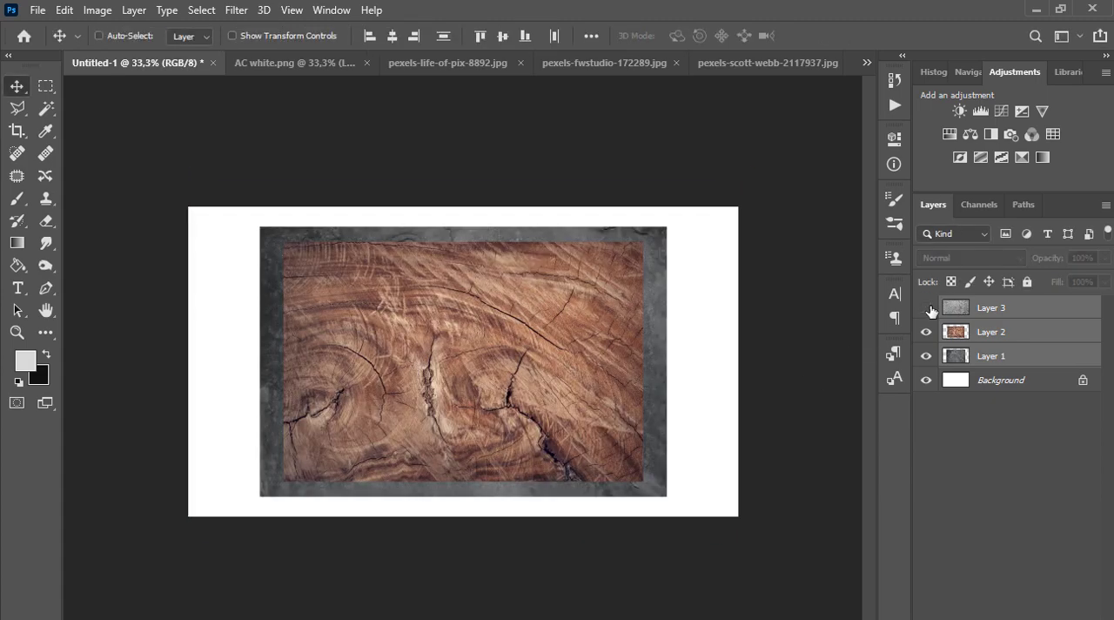
click(983, 338)
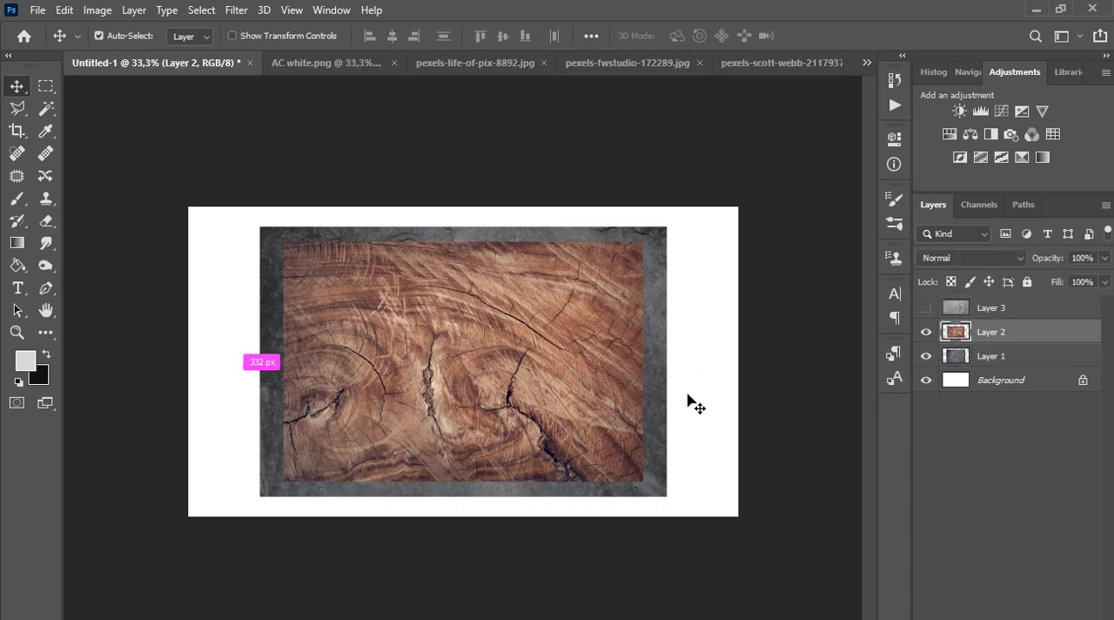
key(ctrl+t)
drag(642, 480, 752, 552)
drag(284, 242, 182, 174)
key(Return)
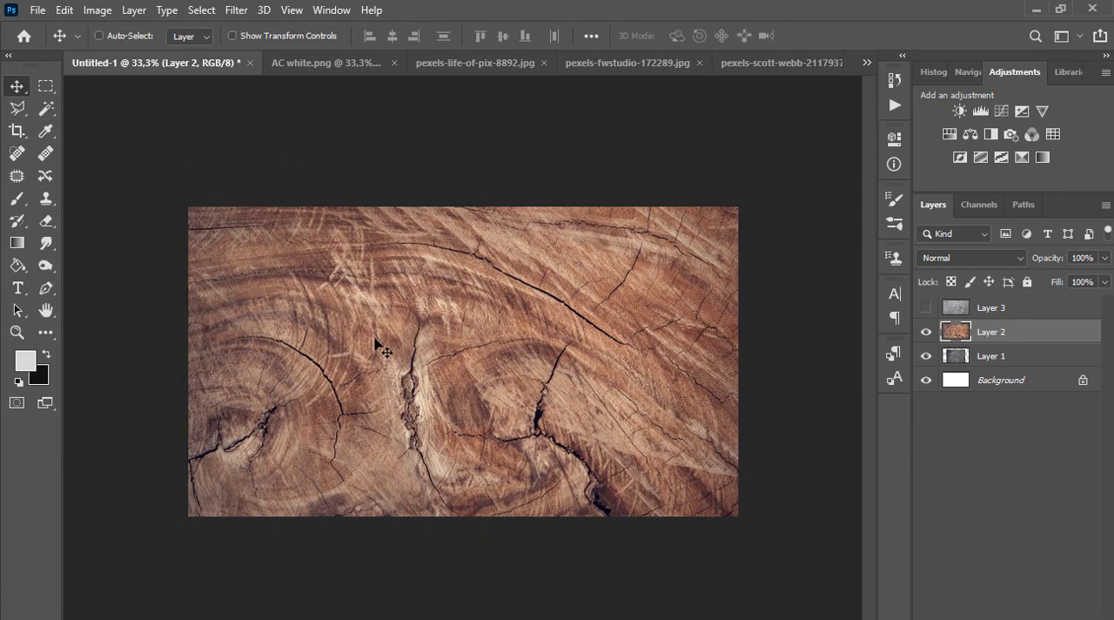
Hide Layer 2 and enlarge the dark stone texture on Layer 1 to about 139% so it covers the canvas
click(926, 332)
click(983, 359)
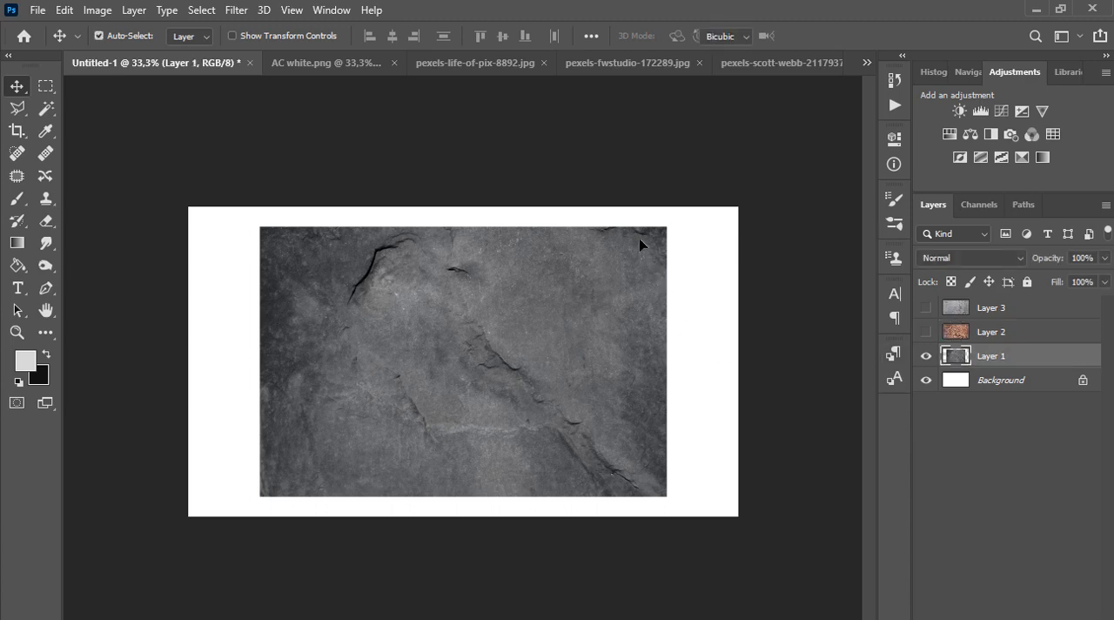
key(ctrl+t)
drag(667, 227, 743, 174)
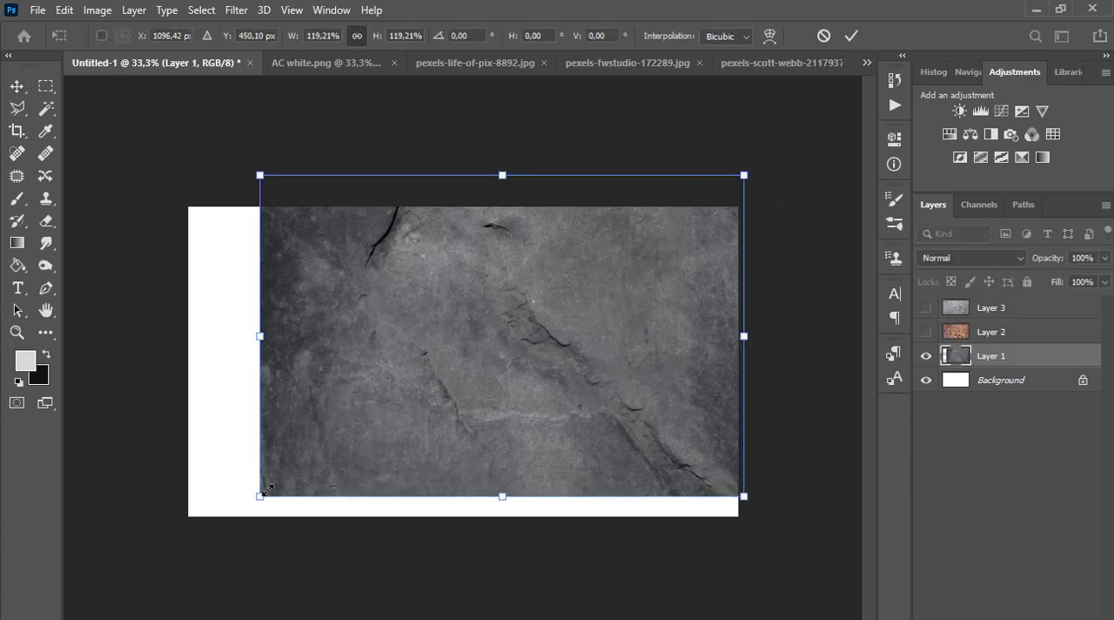
drag(265, 490, 178, 550)
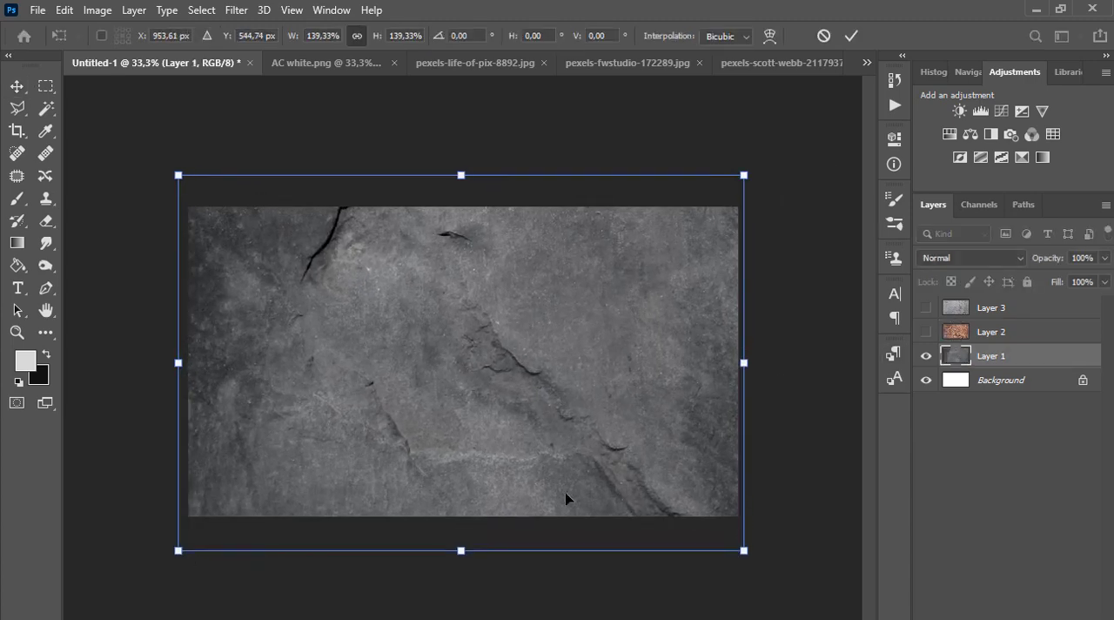
key(Return)
Align all four layers by their horizontal and vertical centers, and make Layers 2 and 3 visible
click(984, 310)
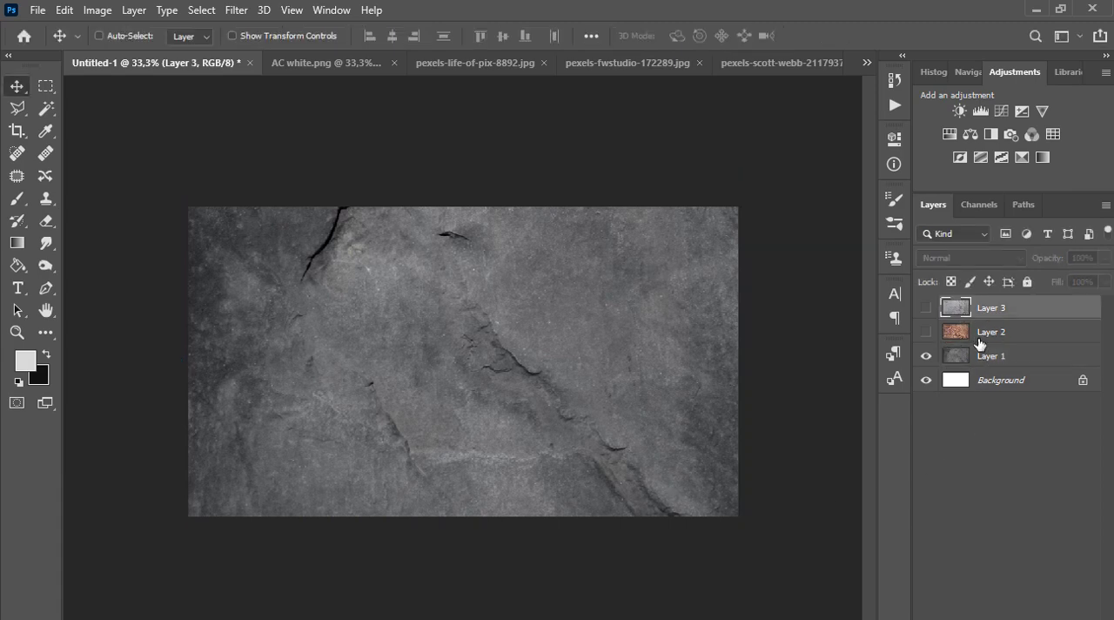
shift+click(985, 382)
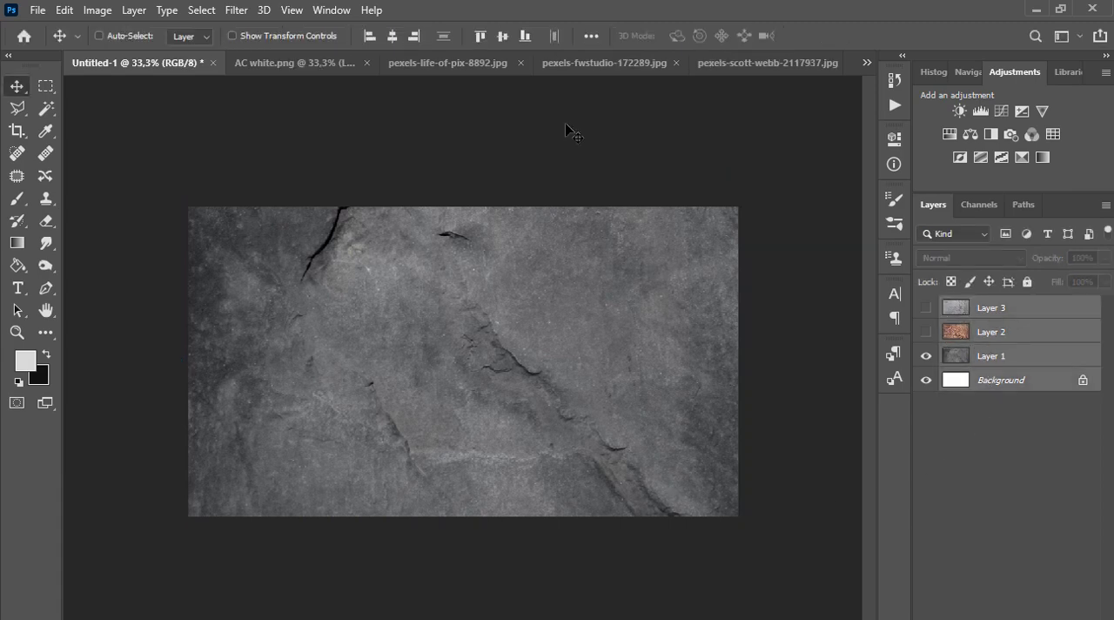
click(393, 36)
click(501, 36)
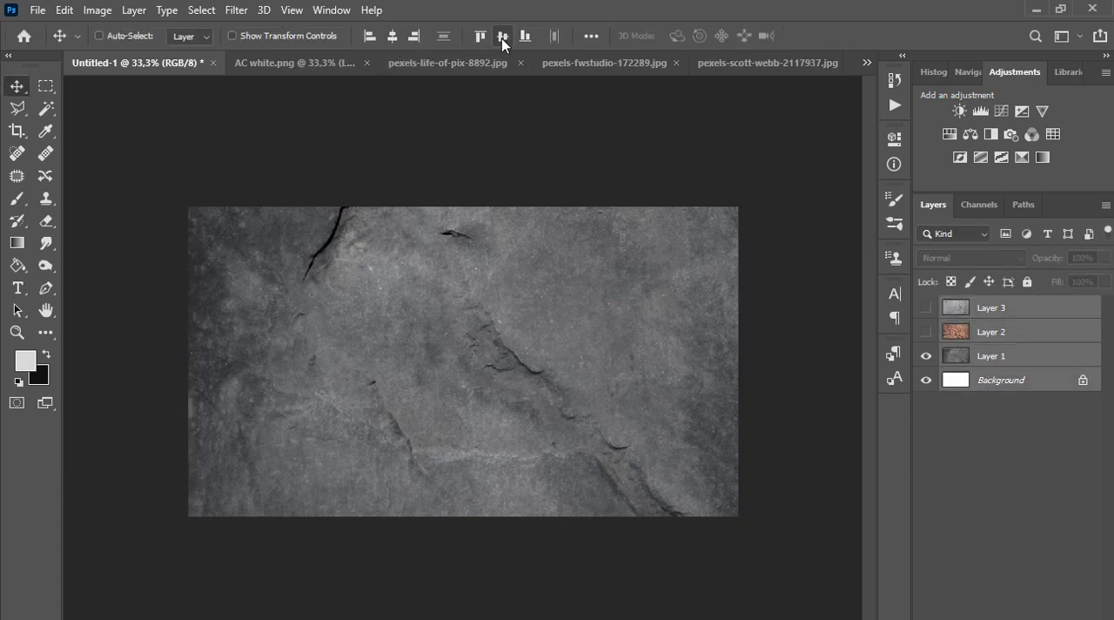
click(927, 309)
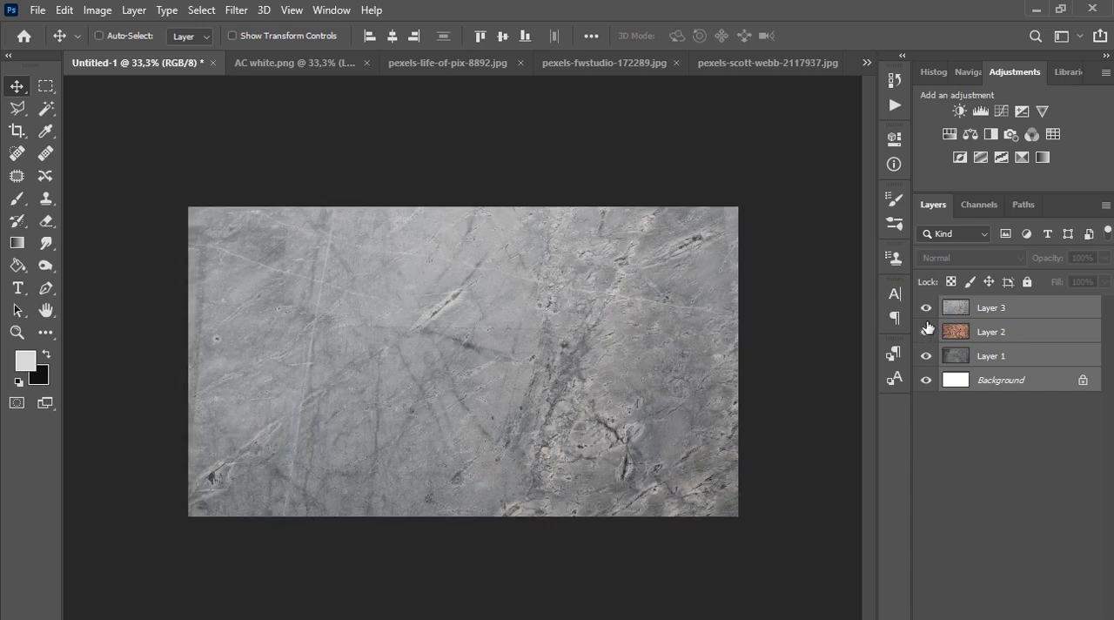
click(926, 309)
click(927, 312)
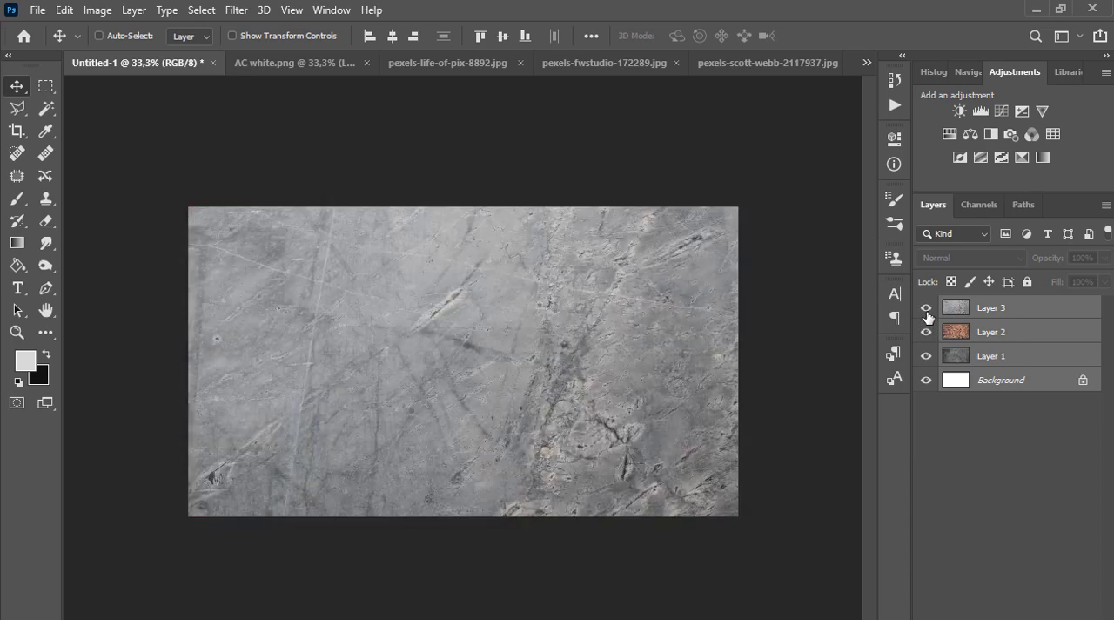
Apply Auto Tone and Auto Color to the light stone texture on Layer 3
click(992, 313)
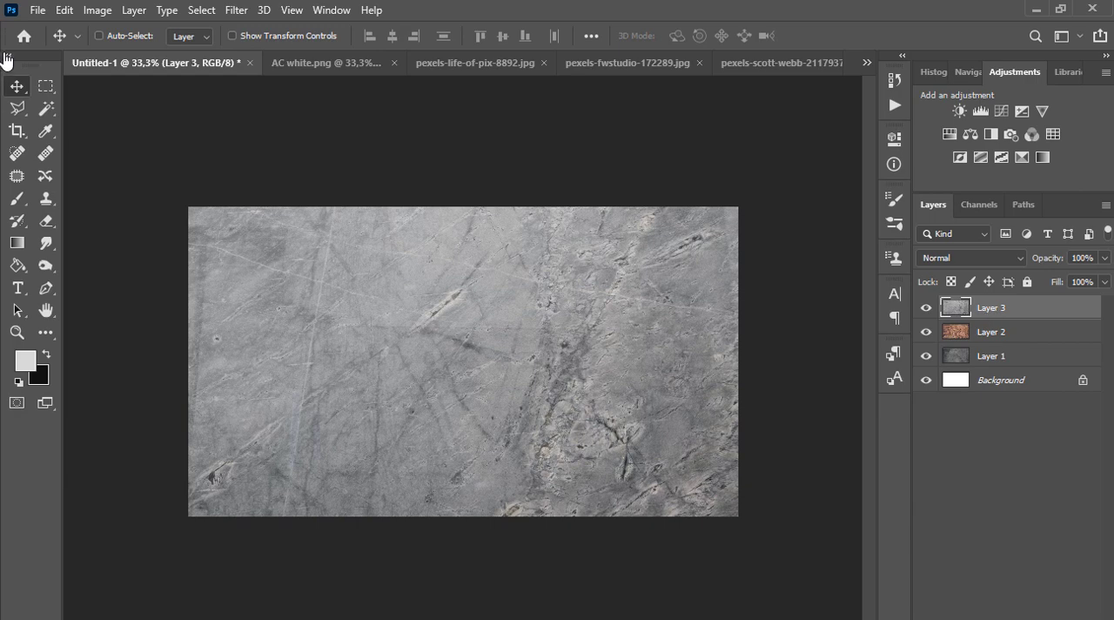
click(96, 10)
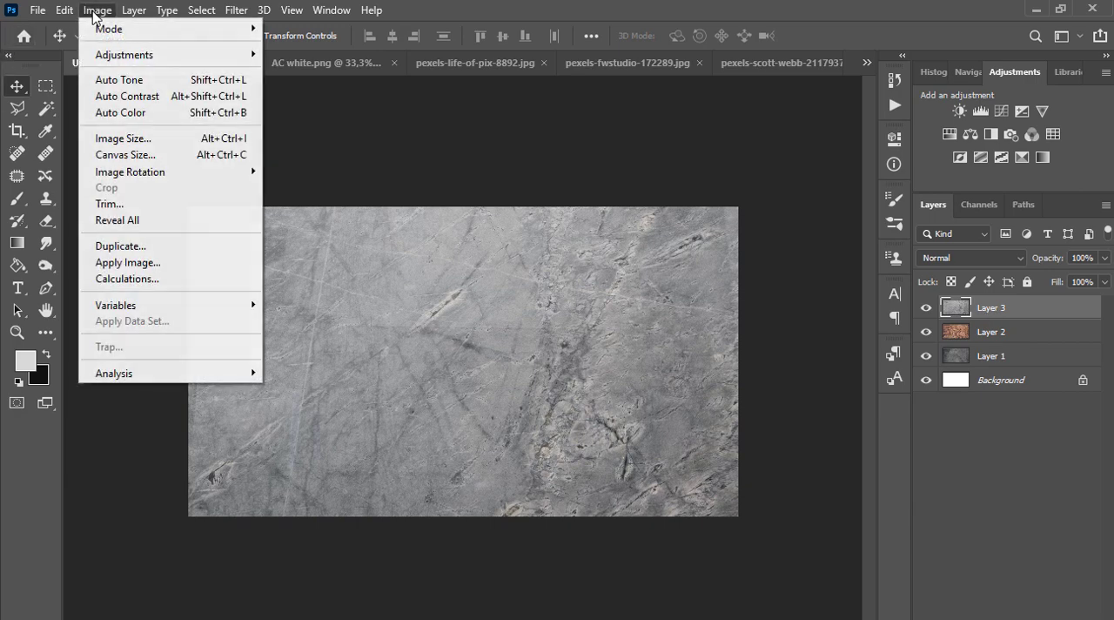
click(120, 80)
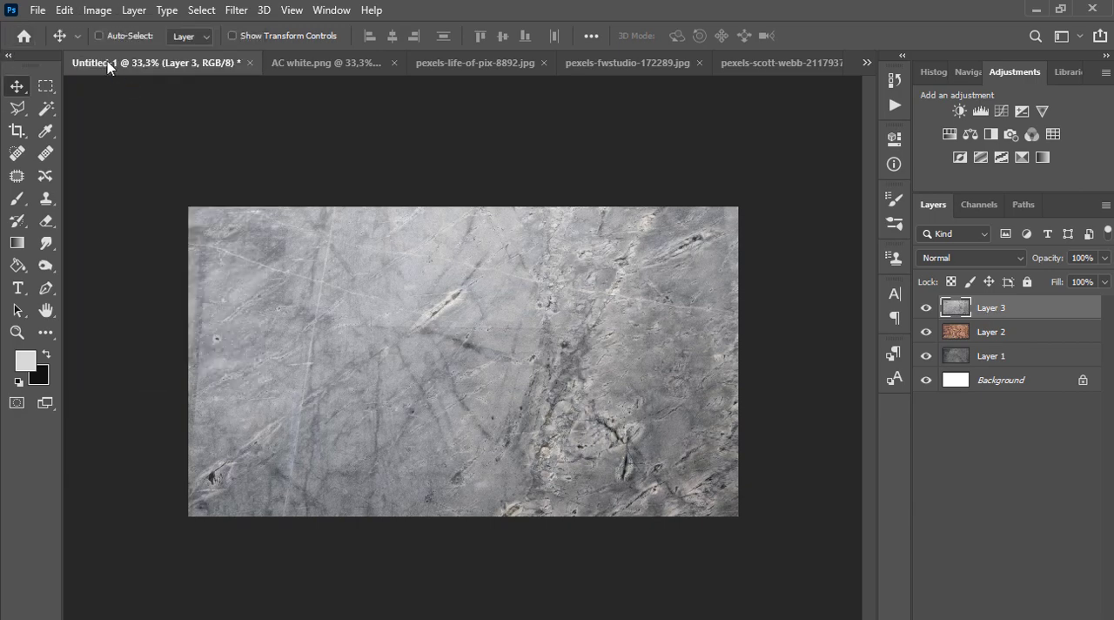
click(96, 10)
click(114, 111)
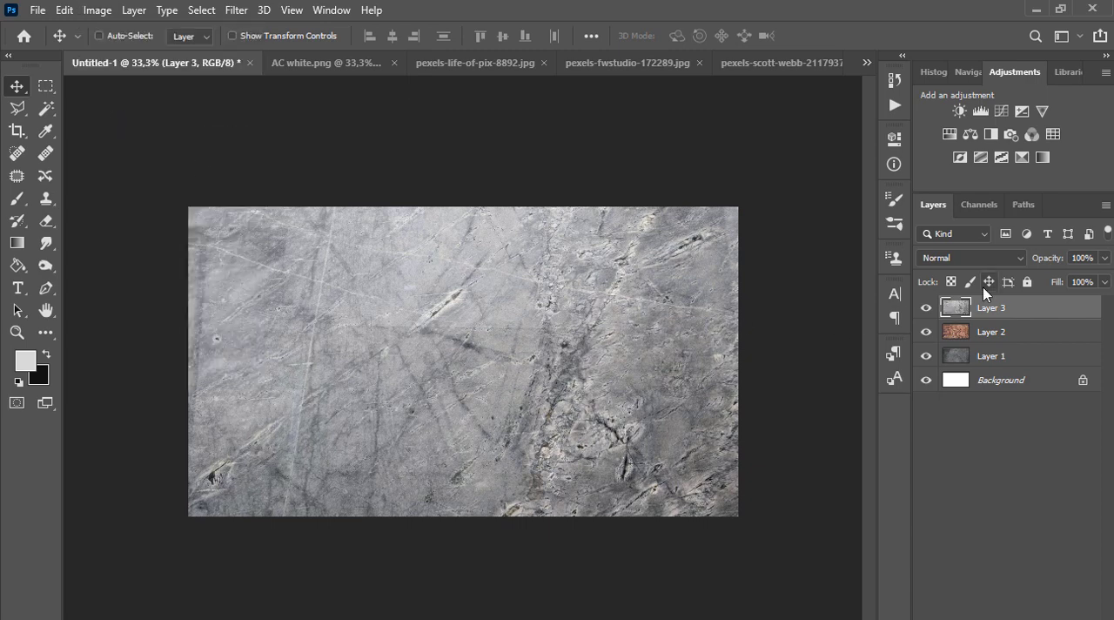
Apply Auto Tone and Auto Color to the wood texture on Layer 2
click(985, 332)
click(97, 9)
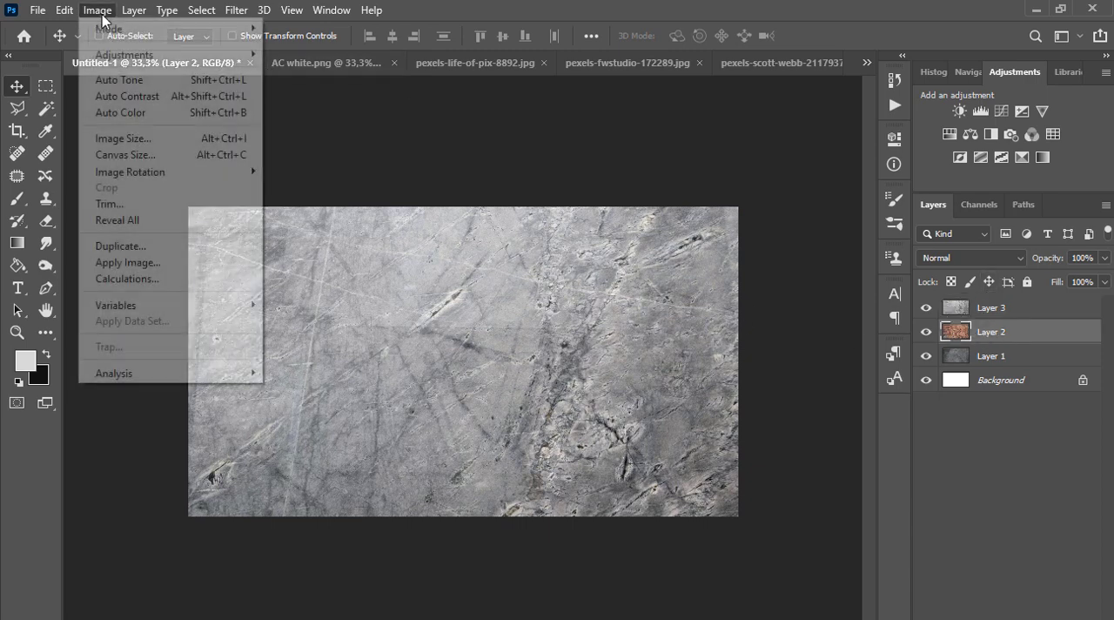
click(116, 82)
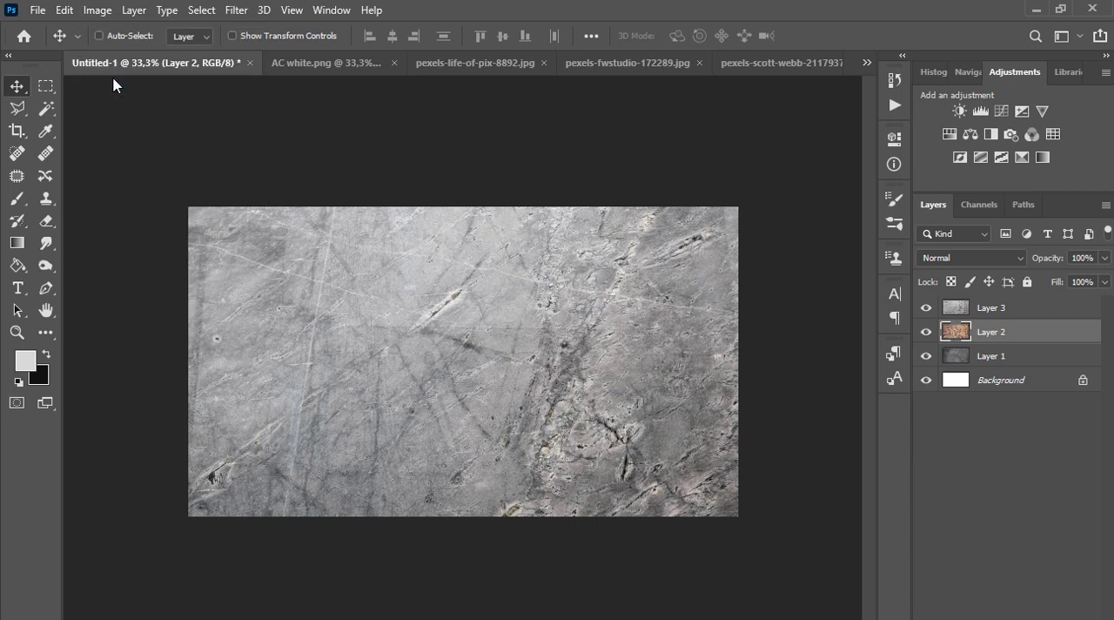
click(96, 10)
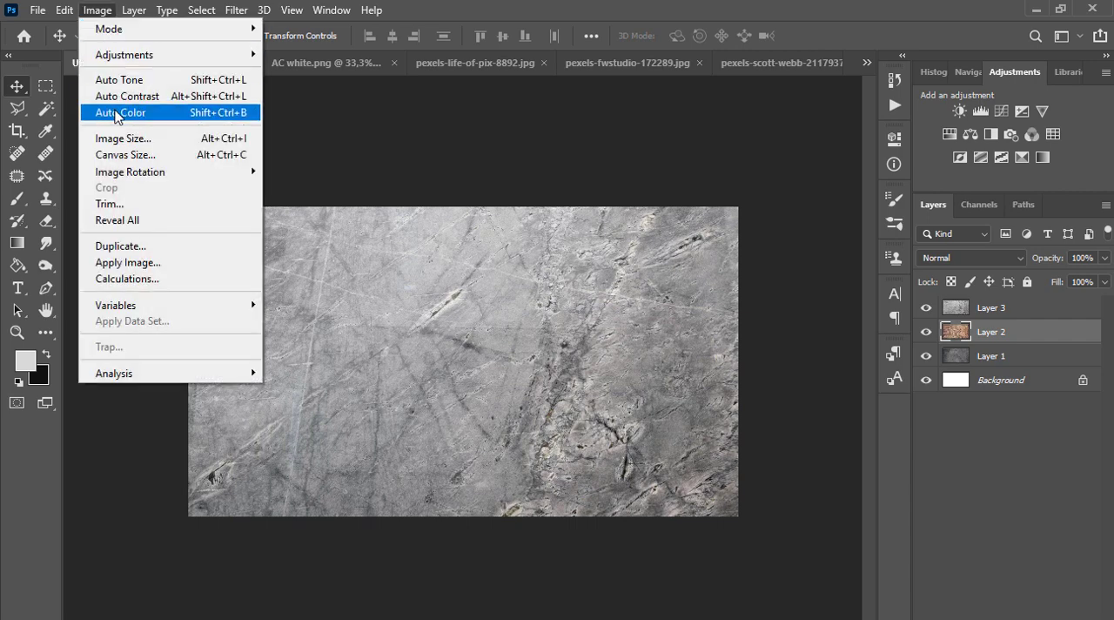
click(117, 114)
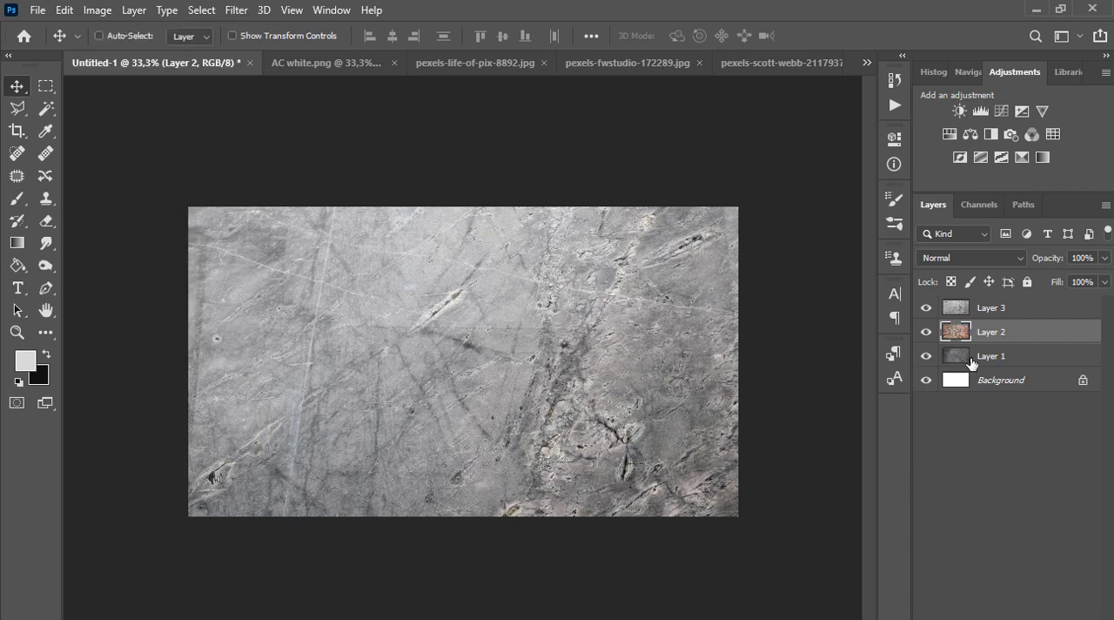
Hide Layers 3 and 2, and apply Auto Tone and Auto Color to Layer 1
click(925, 308)
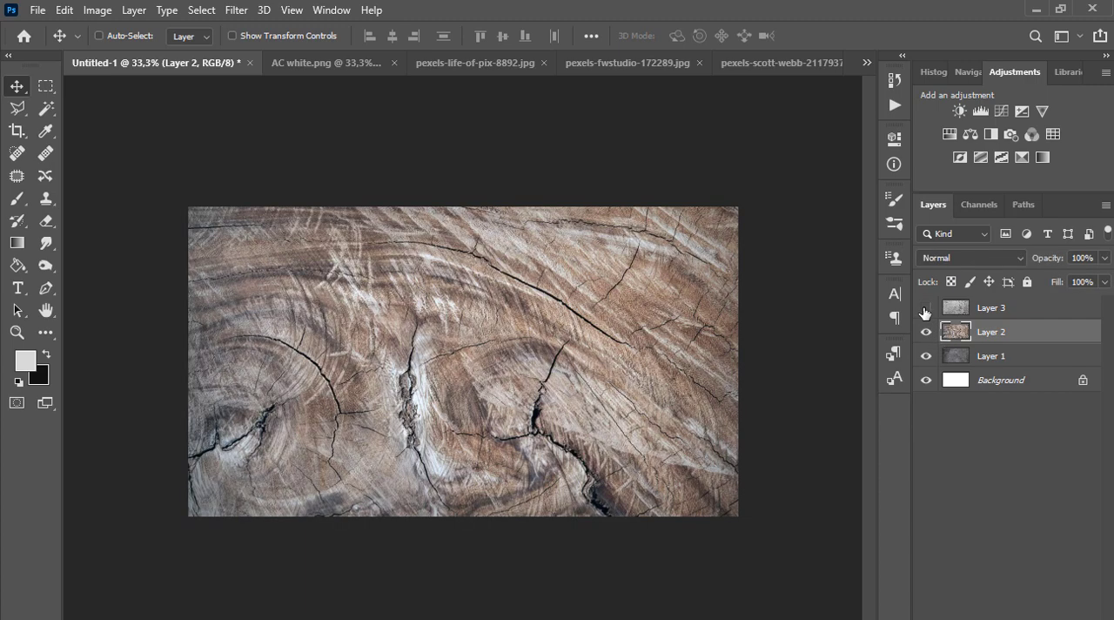
click(926, 332)
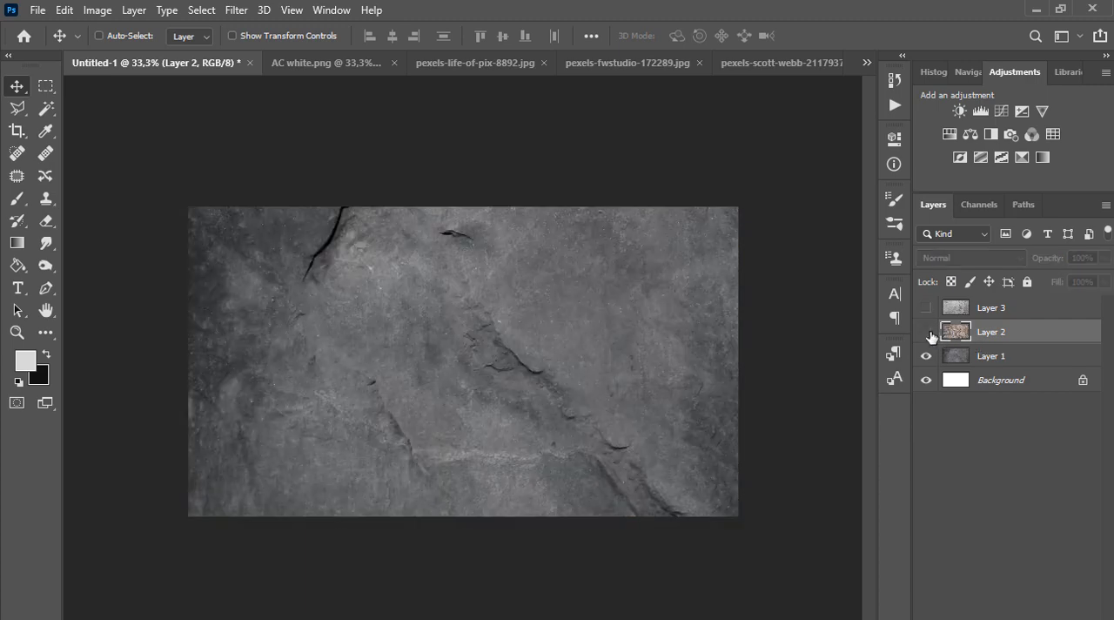
click(926, 332)
click(926, 332)
click(962, 356)
click(97, 10)
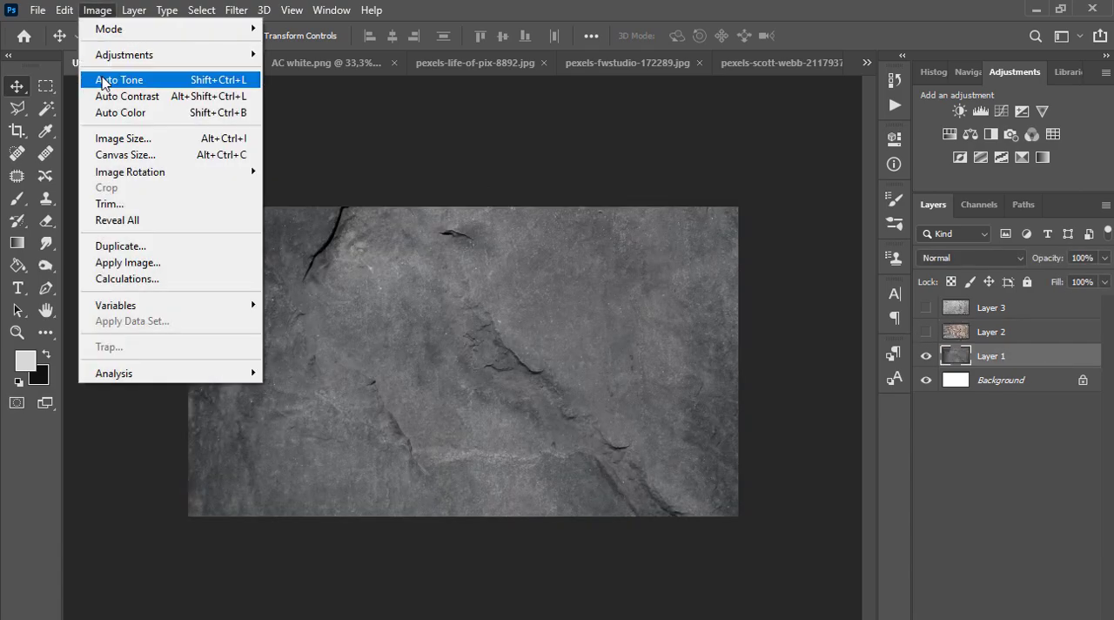
click(104, 80)
click(98, 10)
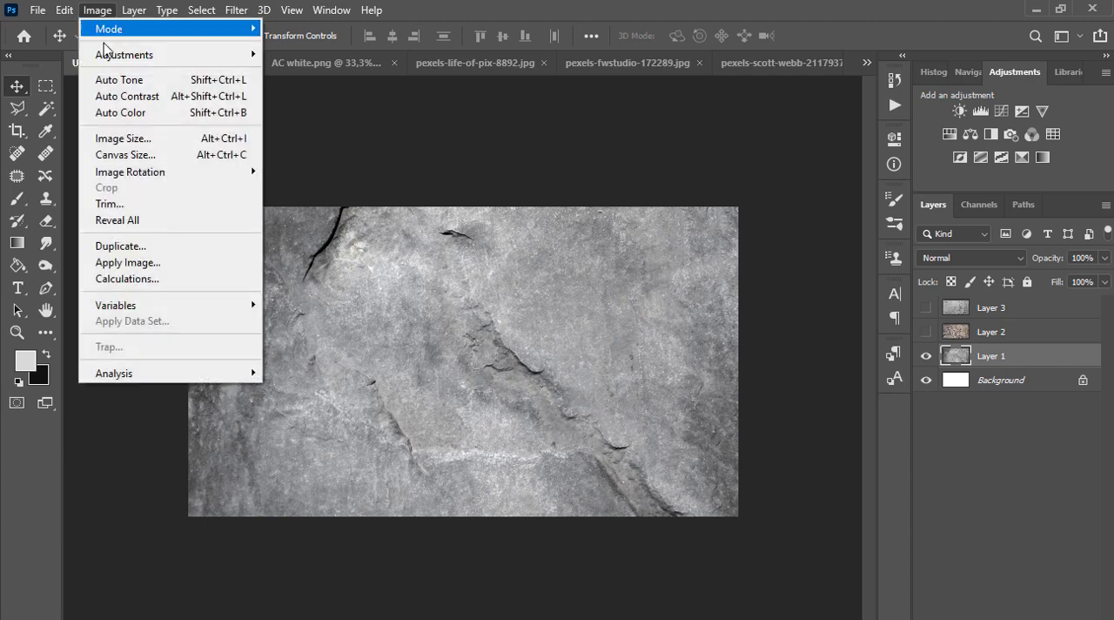
click(119, 111)
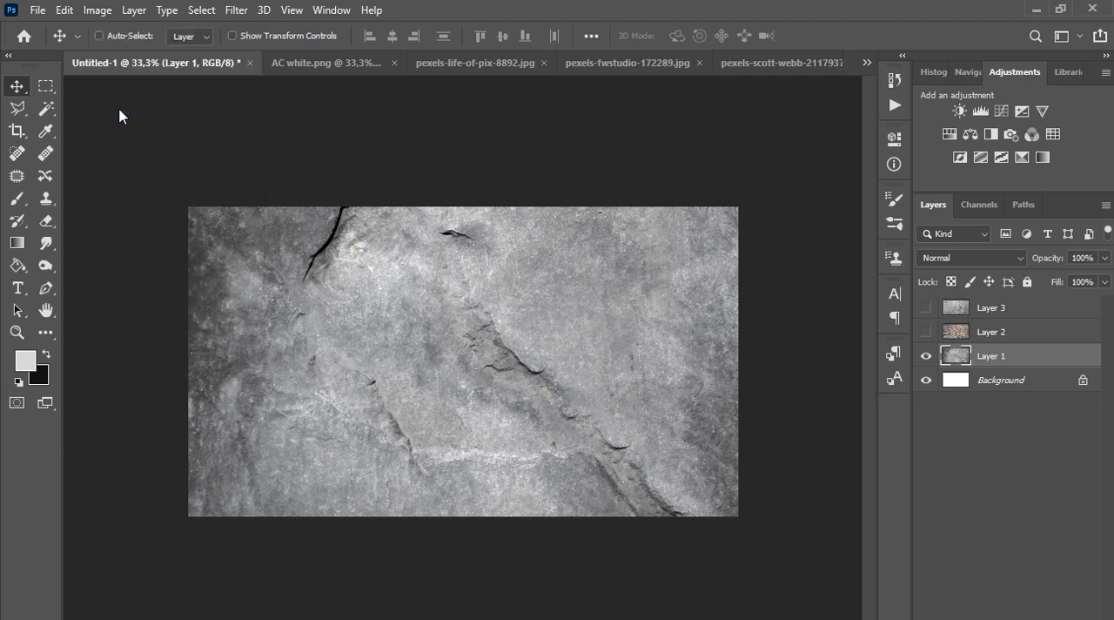
Make Layers 2 and 3 visible again and select Layer 3 as the active layer
click(926, 308)
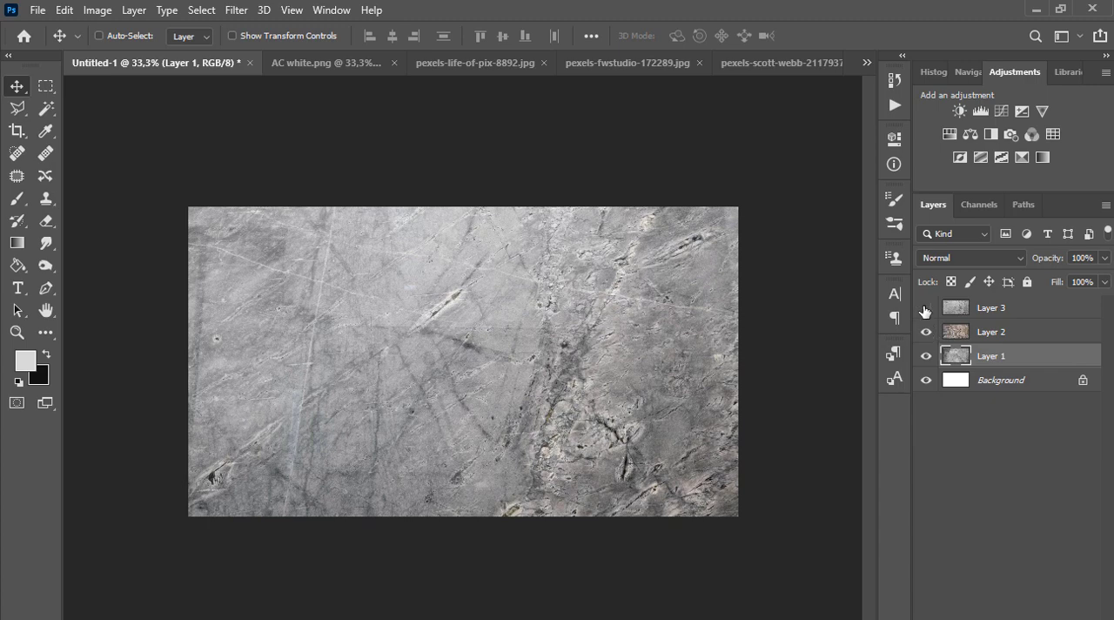
click(926, 309)
click(926, 309)
click(988, 313)
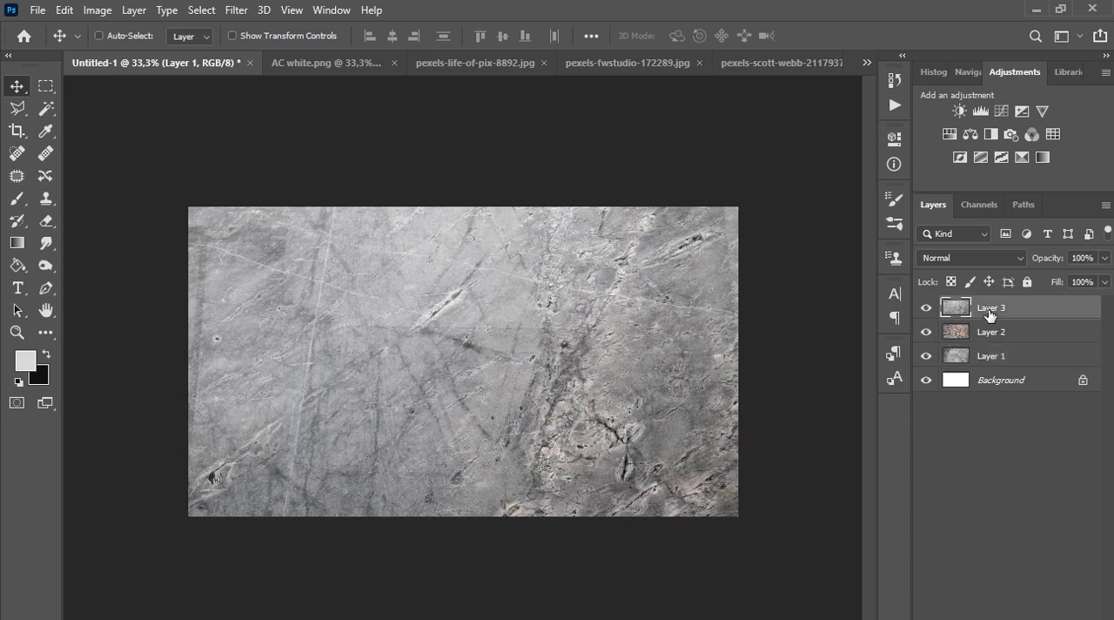
Copy the white logo from AC white.png onto the texture canvas and scale it down to about 61%
click(295, 69)
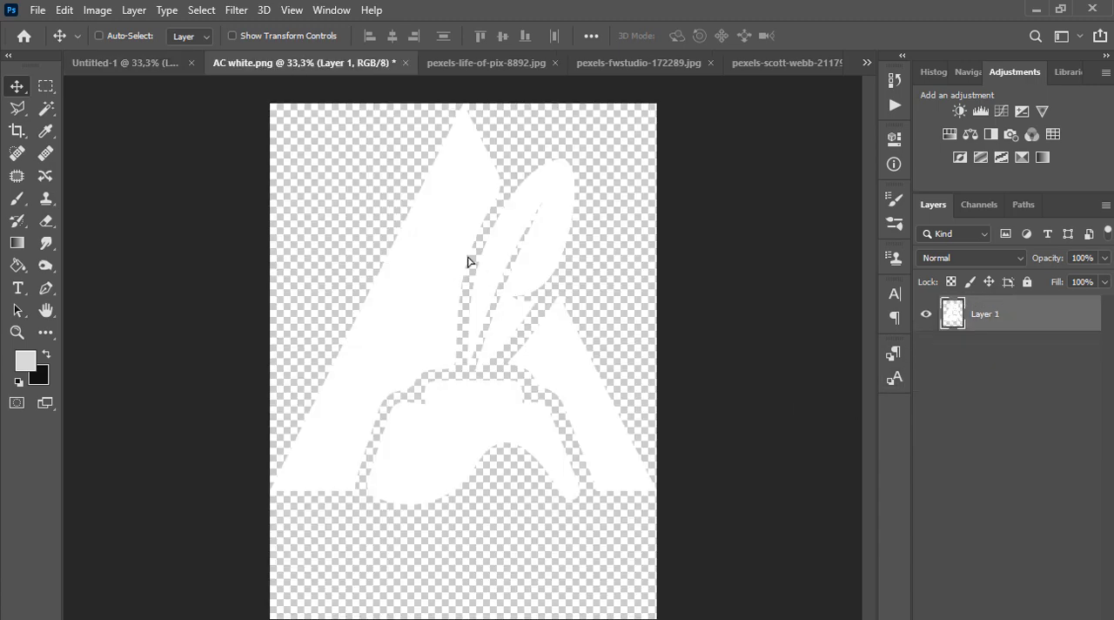
drag(467, 256, 498, 278)
key(ctrl+minus)
key(ctrl+t)
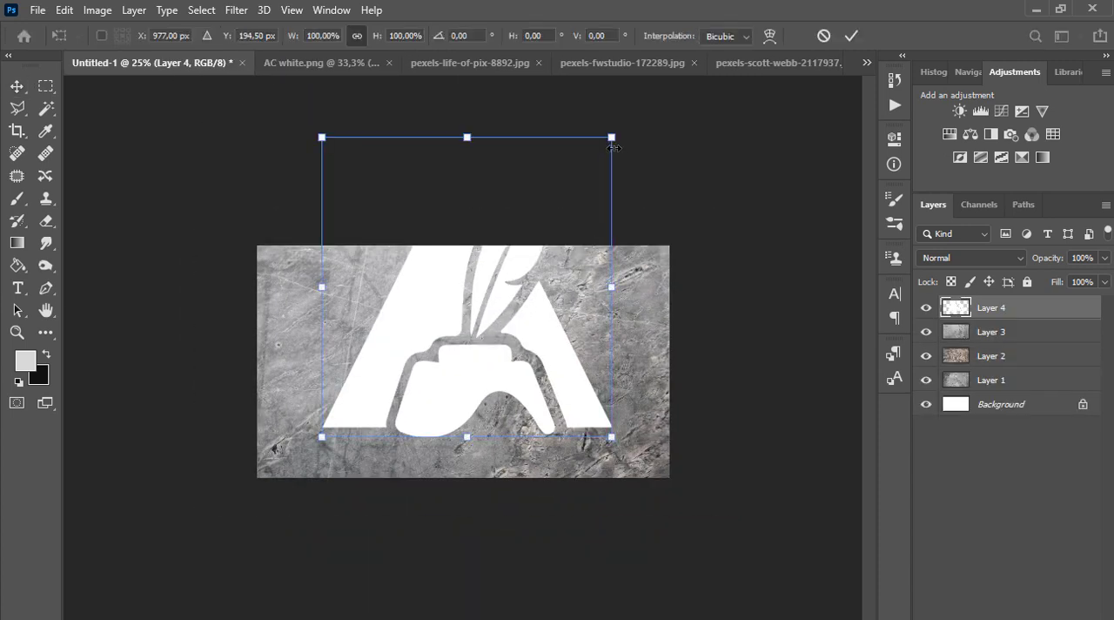
drag(612, 137, 502, 259)
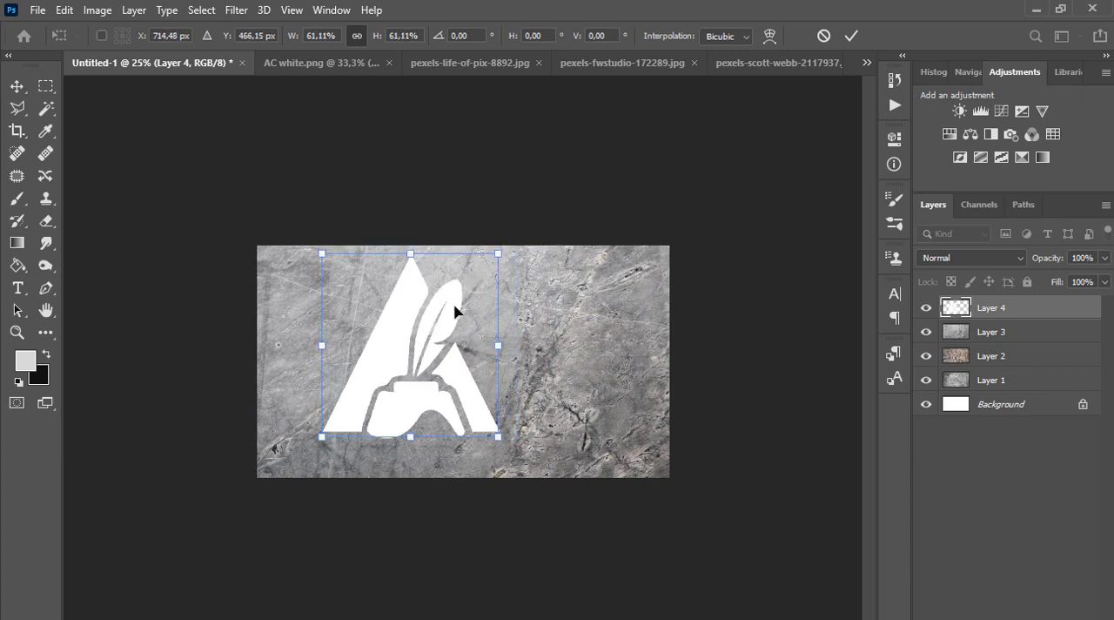
key(Return)
Center the logo horizontally and vertically on the canvas by aligning Layer 4 with the Background layer
ctrl+click(1038, 404)
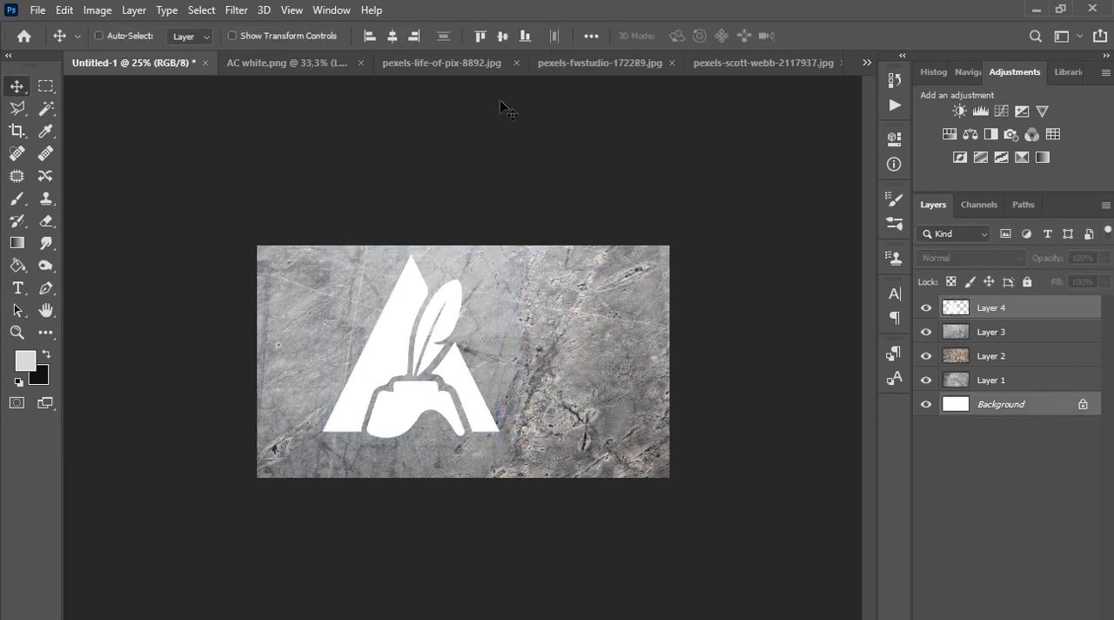
click(391, 36)
click(502, 35)
ctrl+click(460, 384)
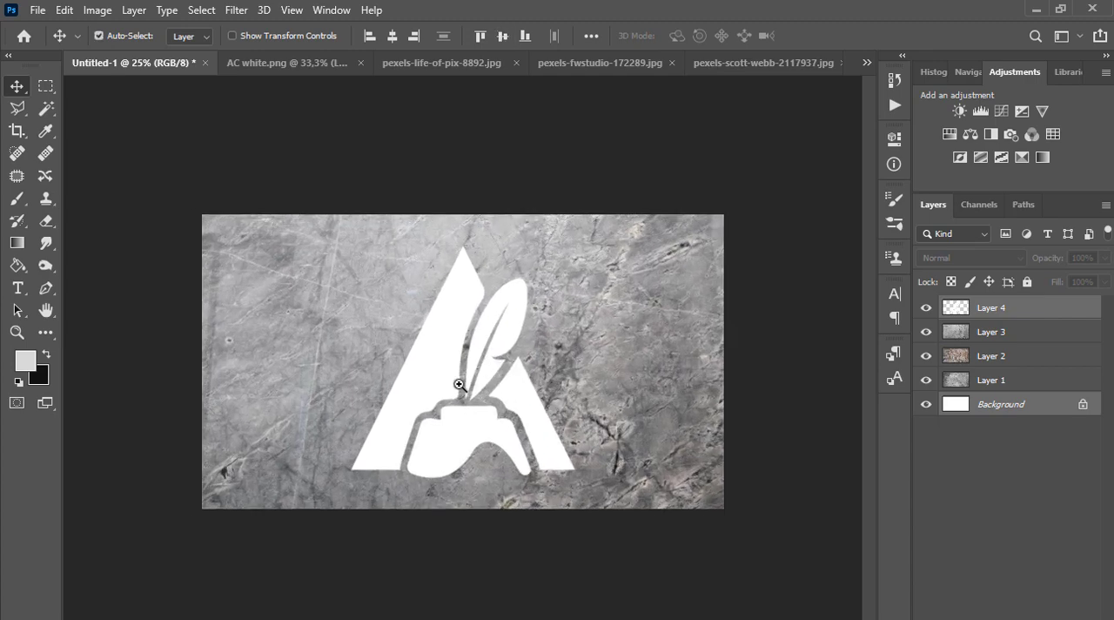
ctrl+click(460, 384)
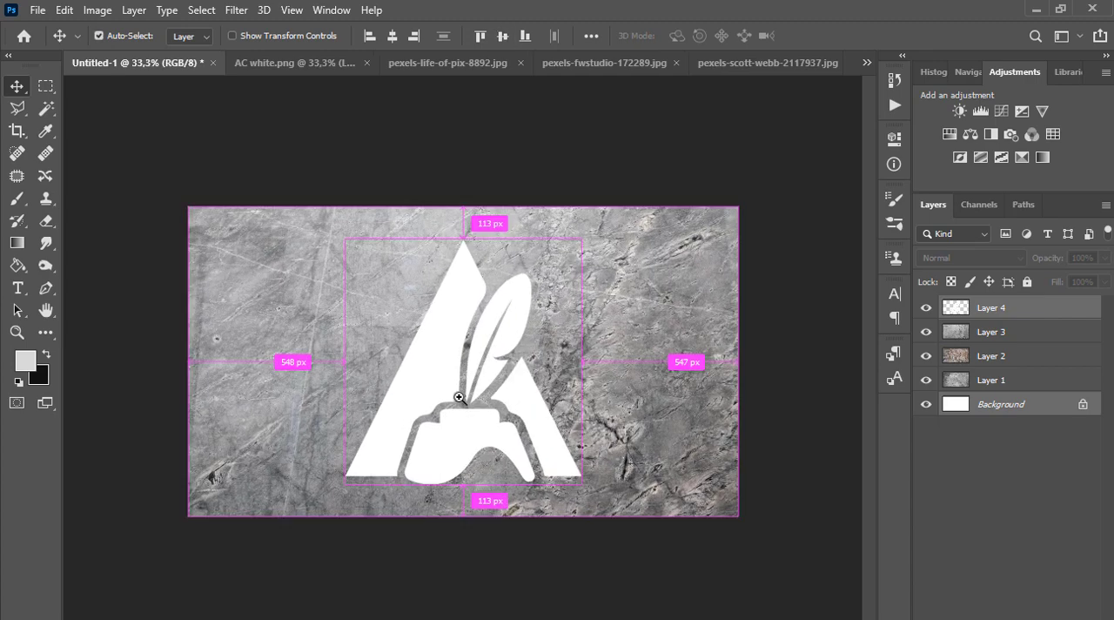
Turn the logo on Layer 4 black using Levels, with the white output level set to 0
click(999, 316)
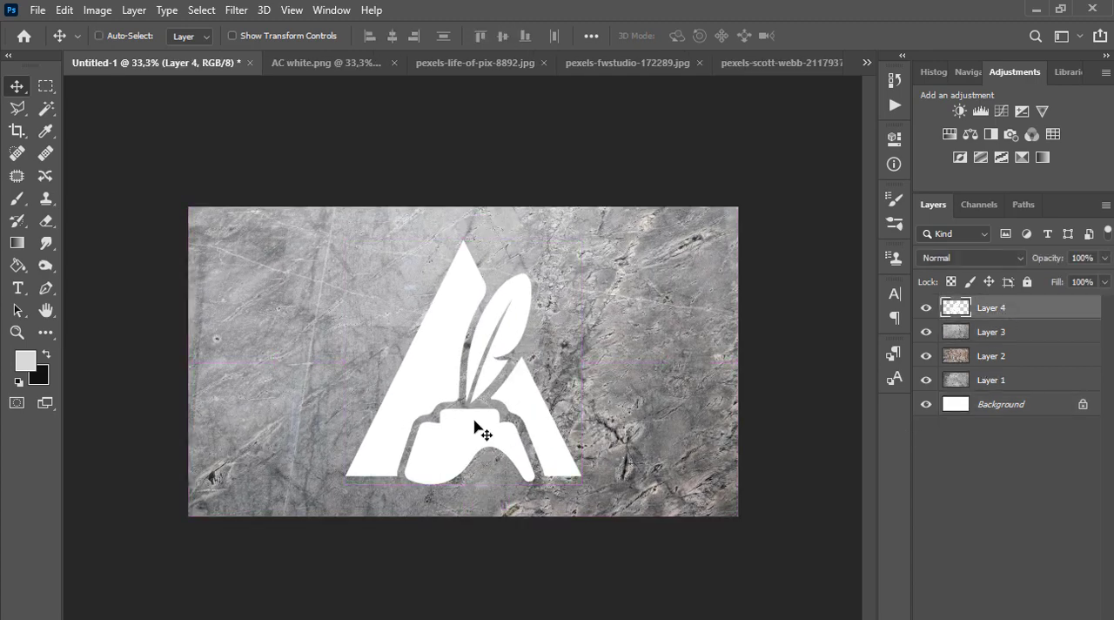
key(ctrl+l)
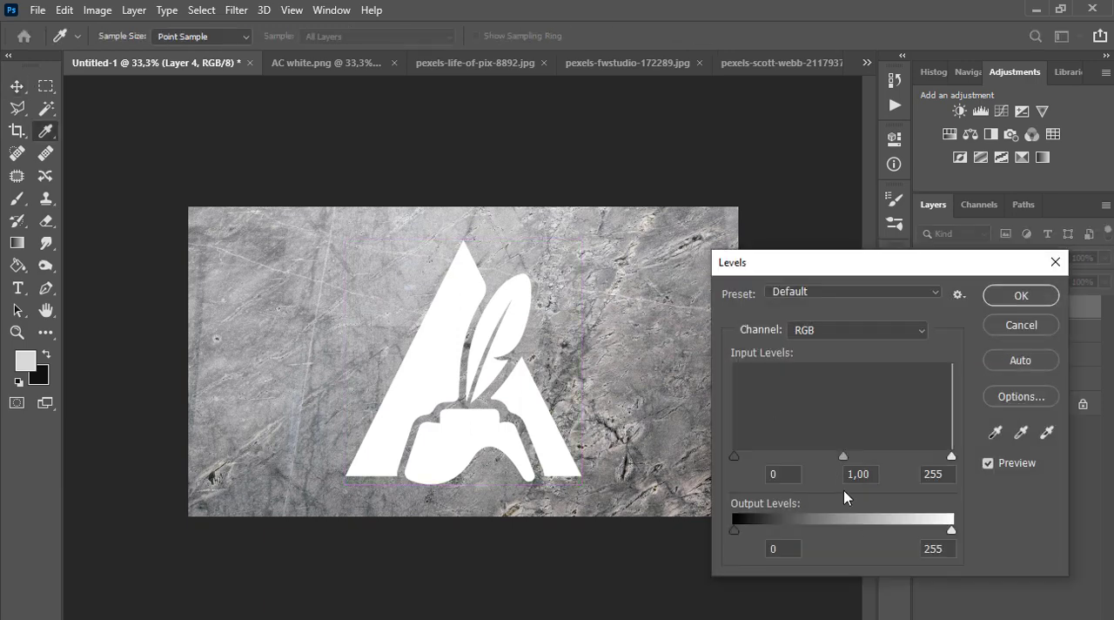
drag(952, 533, 704, 549)
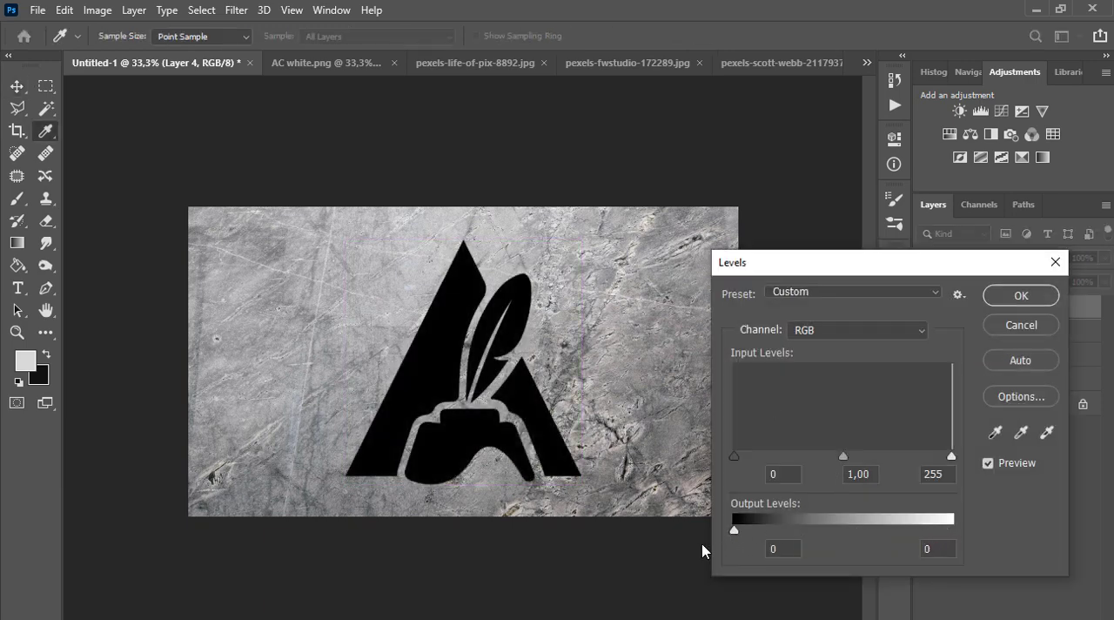
click(1018, 295)
key(v)
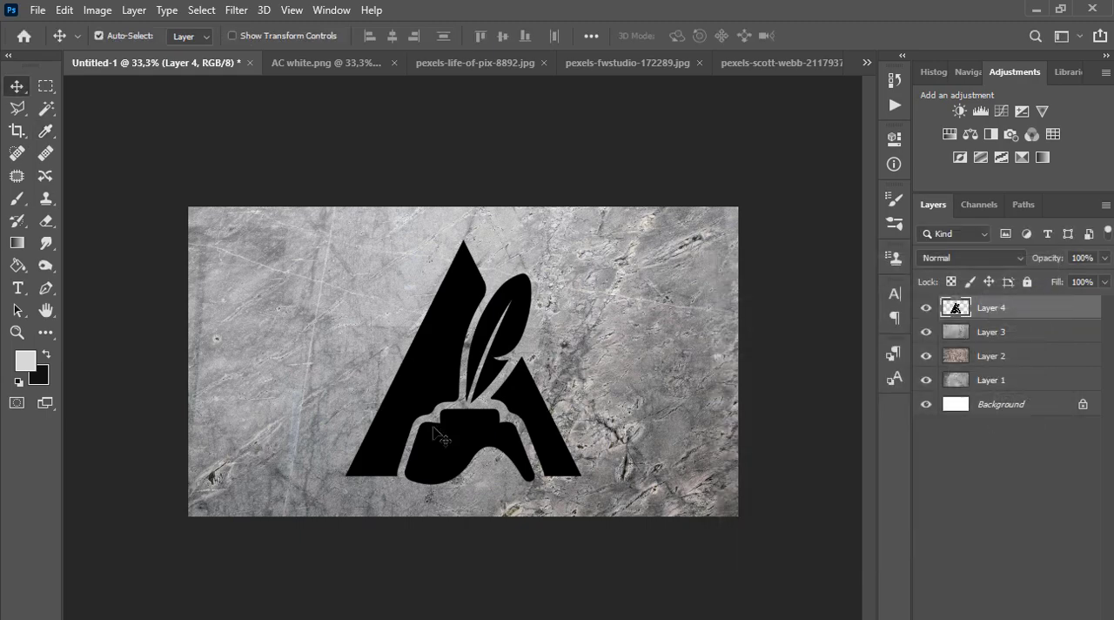
Open the layer style settings of the logo layer and set its blend mode to Screen
scroll(447, 442, up, 1)
scroll(464, 442, down, 1)
double_click(1057, 310)
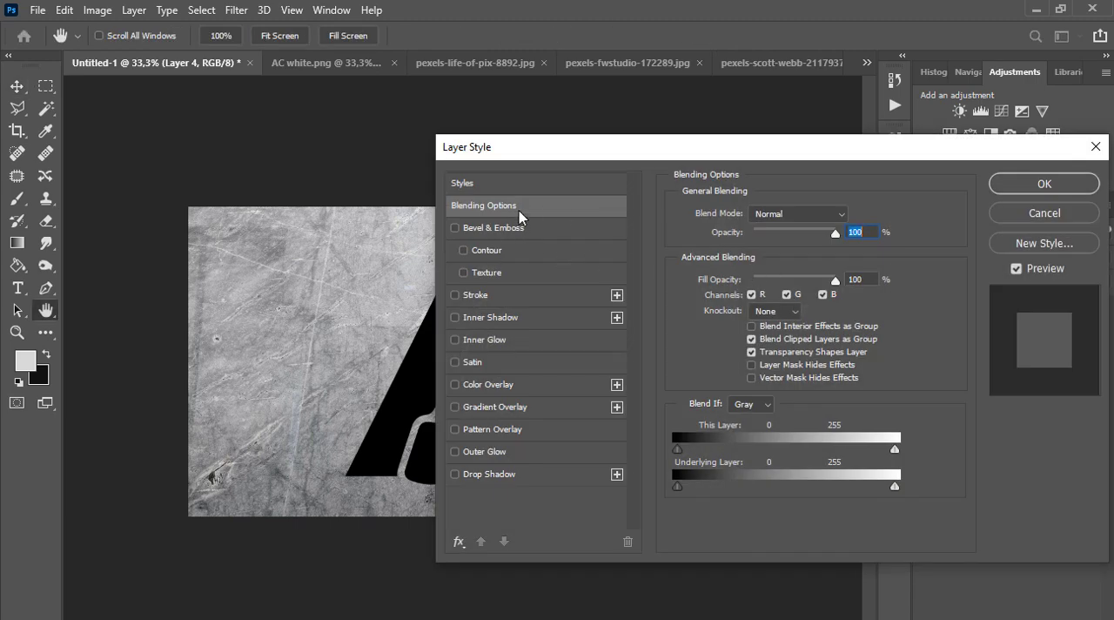
click(830, 214)
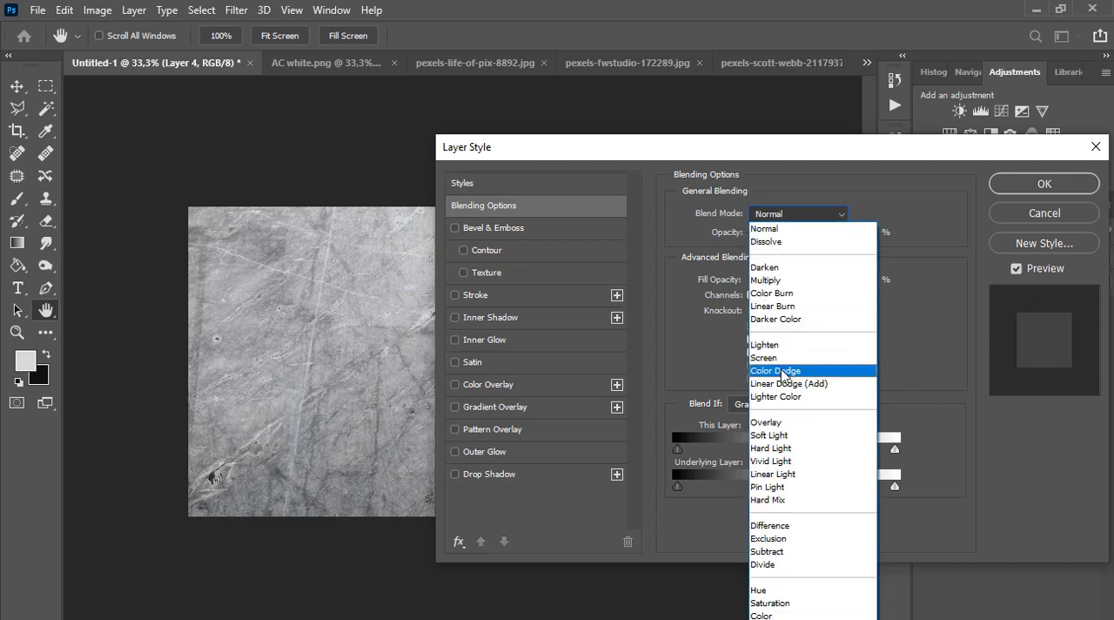
click(784, 357)
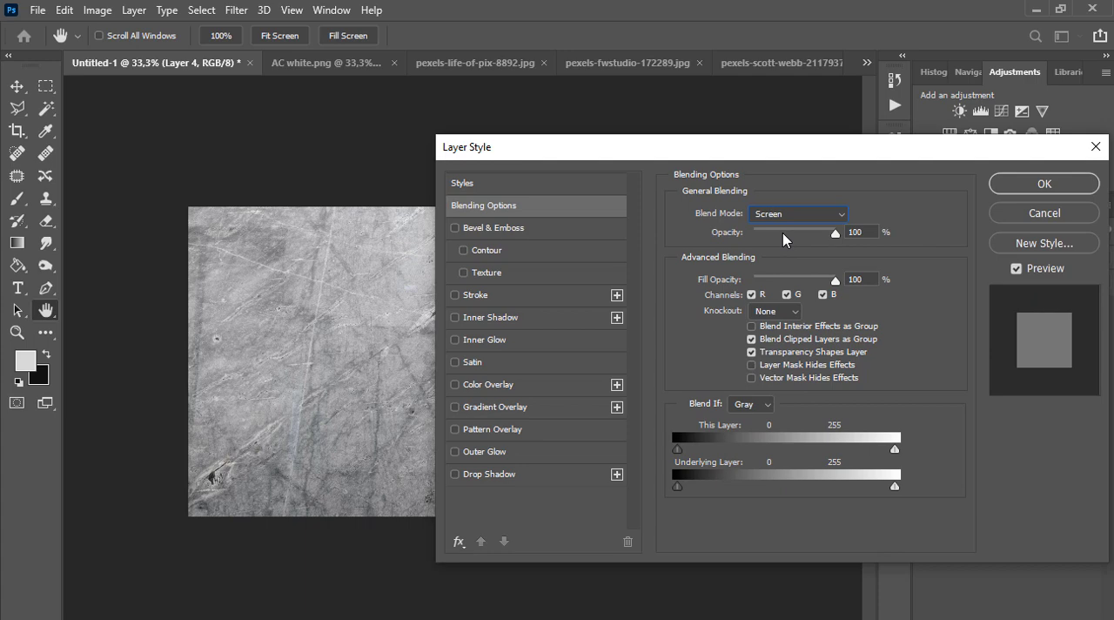
Add Bevel & Emboss and Inner Shadow effects to the logo layer and apply the layer style
click(468, 230)
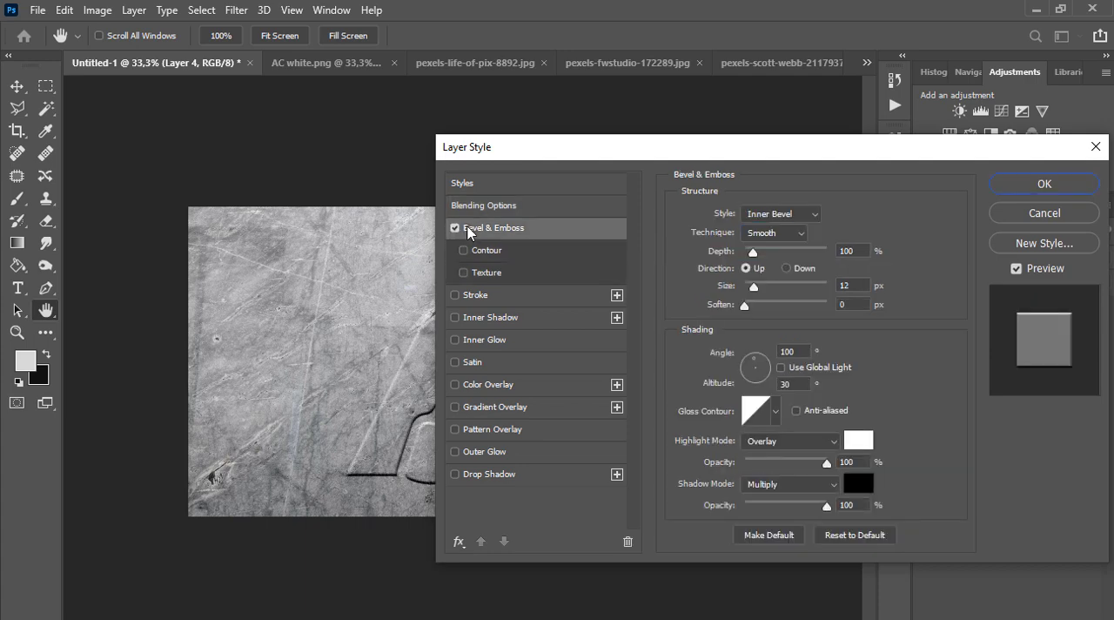
click(498, 322)
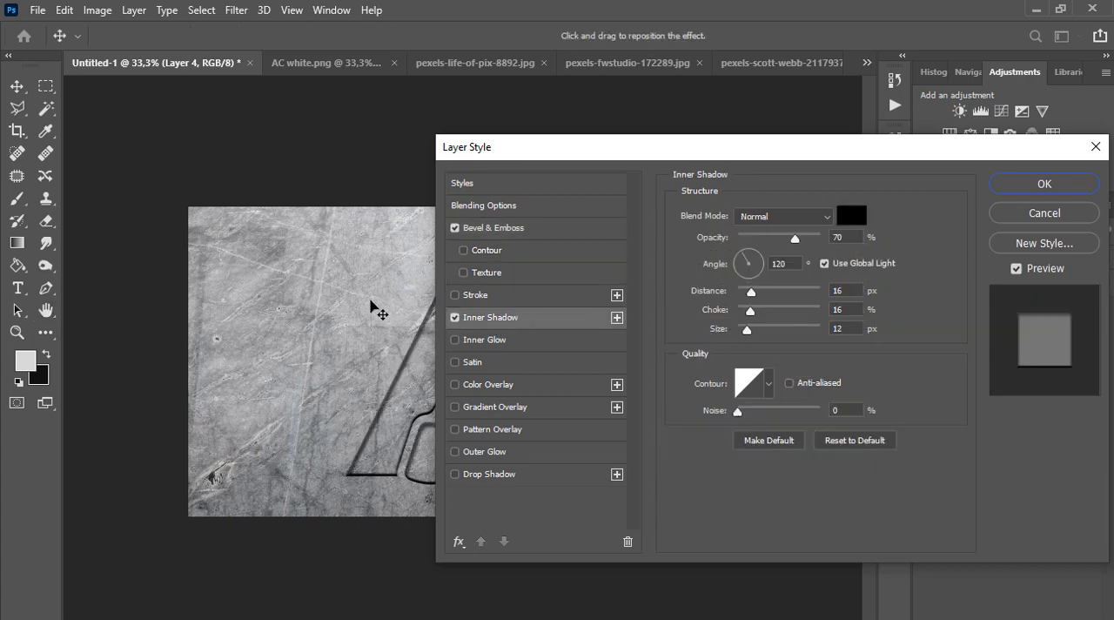
alt+click(357, 315)
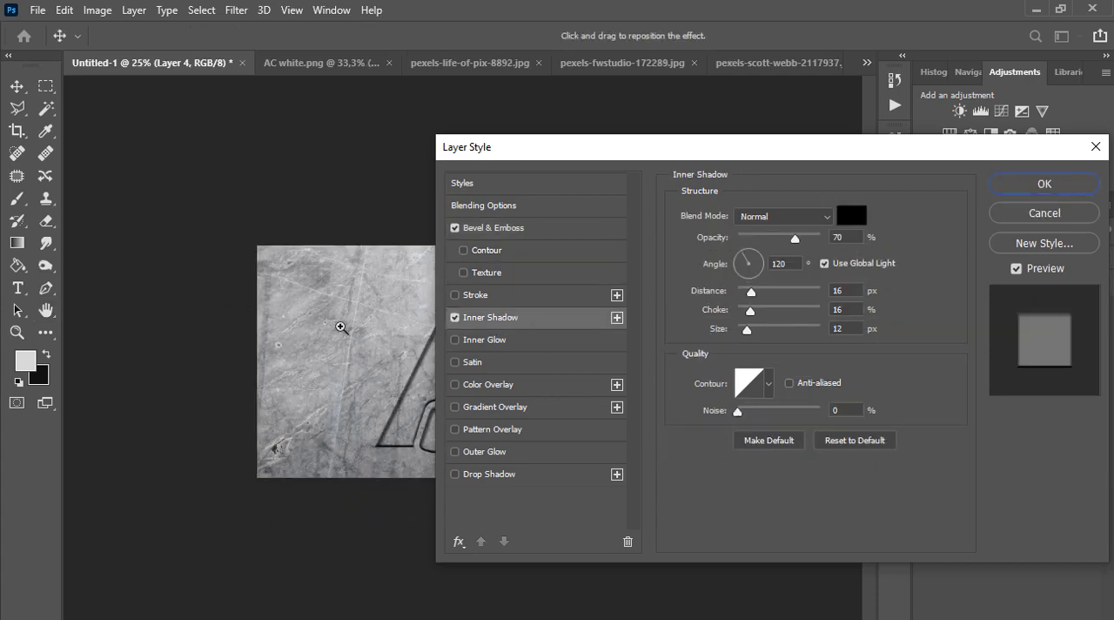
ctrl+click(341, 327)
ctrl+click(341, 327)
drag(377, 331, 303, 309)
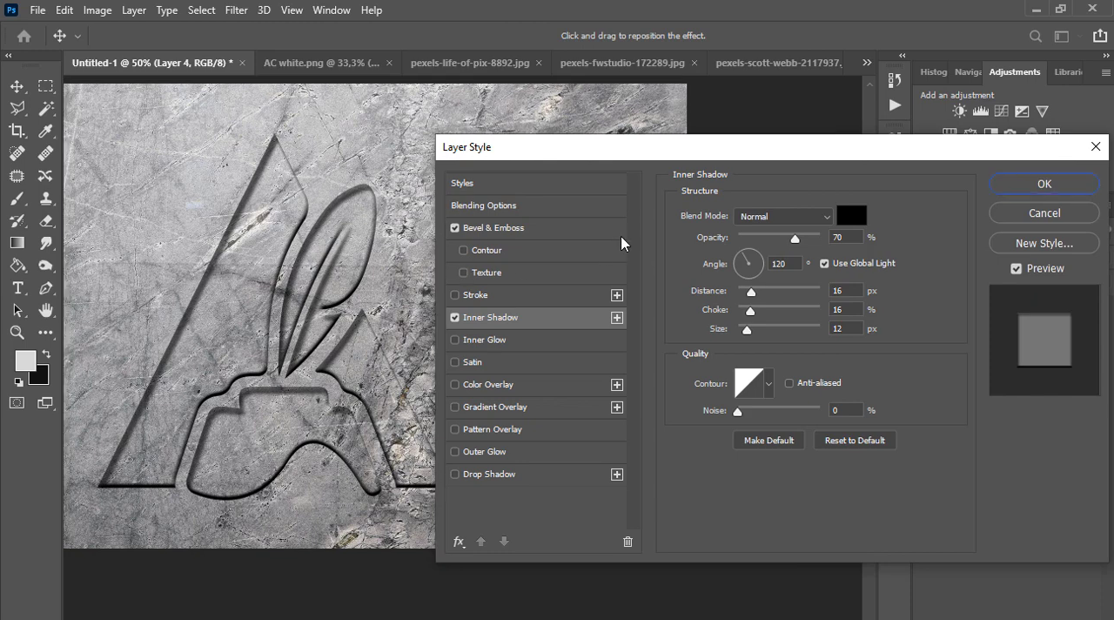
key(Return)
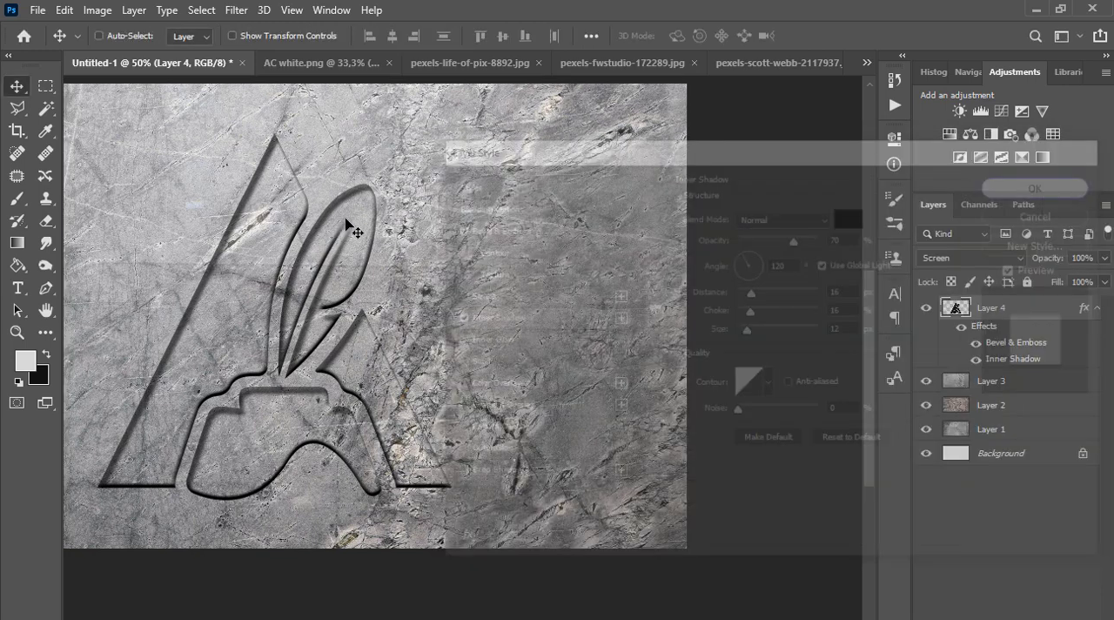
Reopen the logo's layer style and set its Inner Shadow to Multiply blend mode with 100% opacity
double_click(1028, 319)
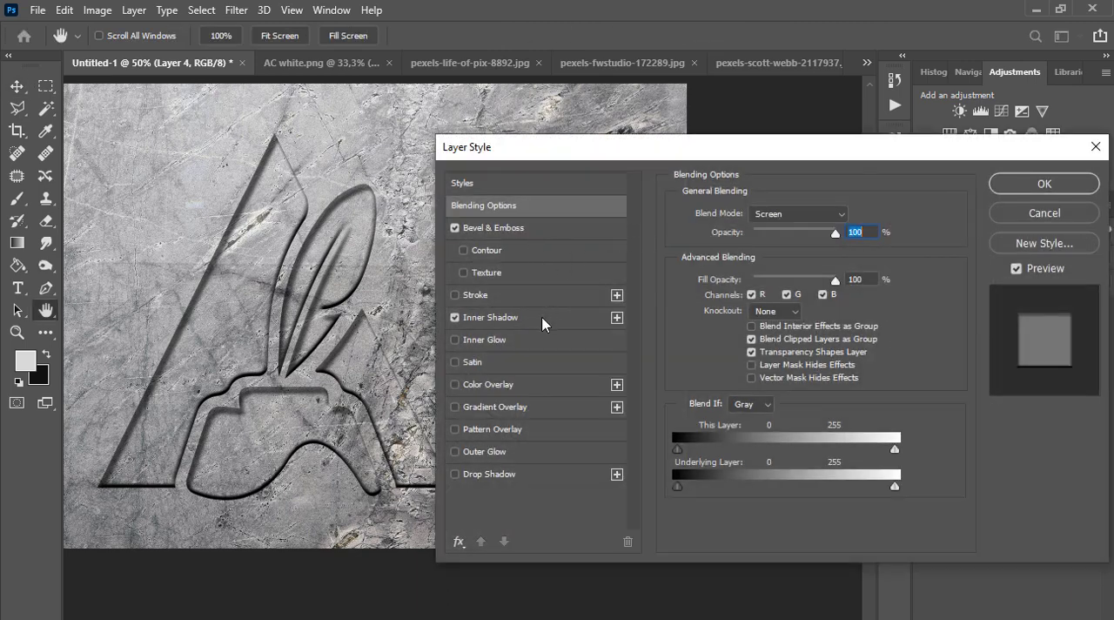
click(522, 317)
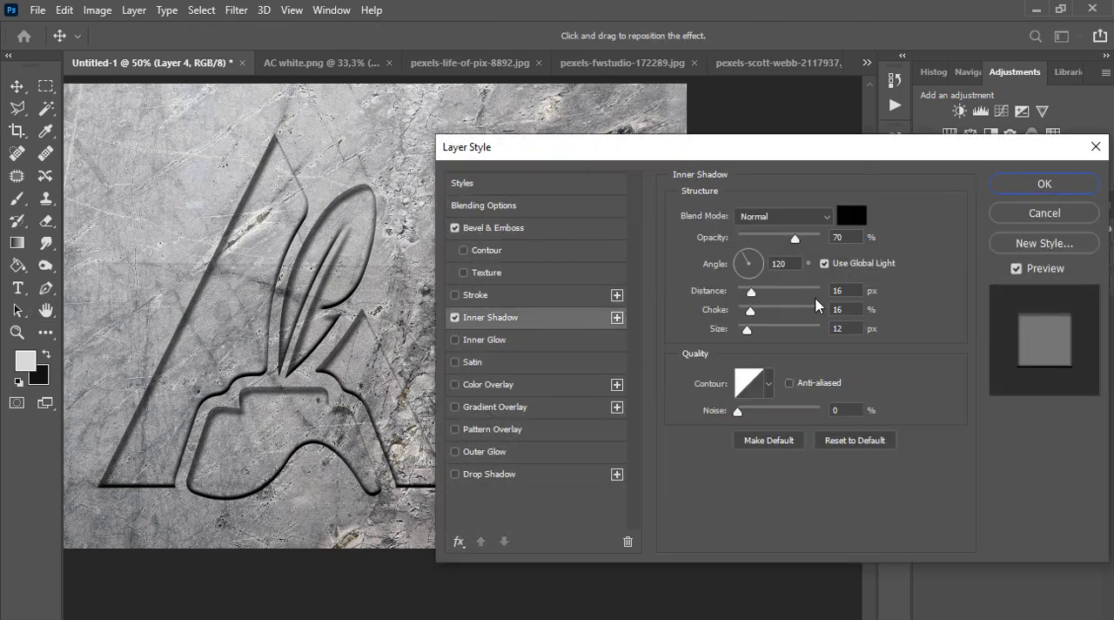
click(816, 220)
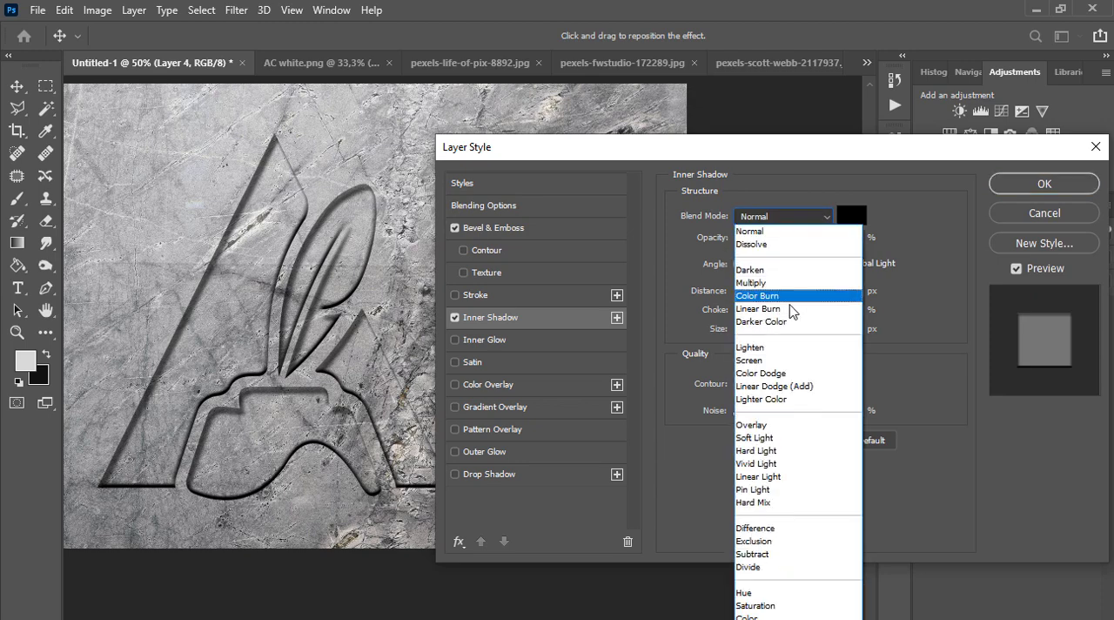
click(771, 283)
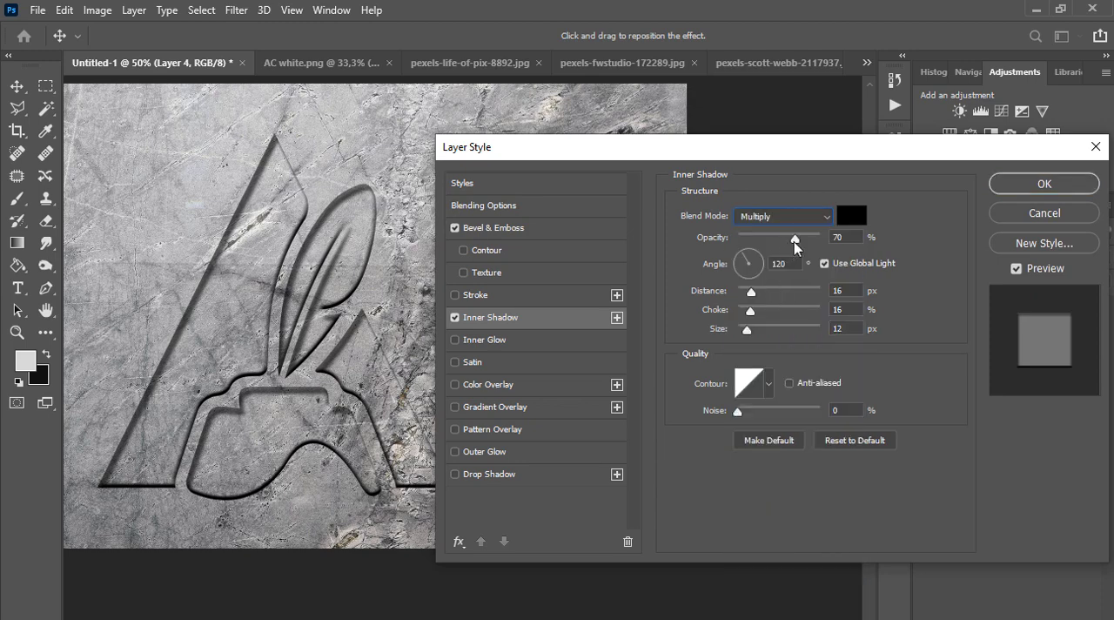
drag(796, 242, 828, 248)
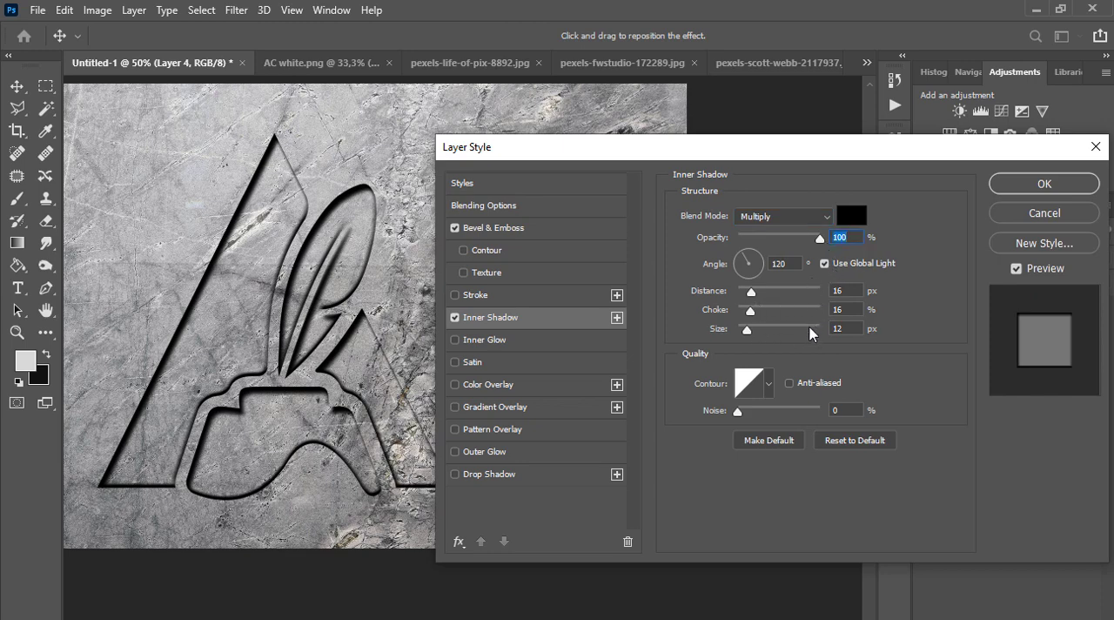
Set the Inner Shadow's distance to 15 px and its choke to 25%
mouse_move(761, 296)
mouse_down()
mouse_move(781, 301)
mouse_move(761, 301)
mouse_up()
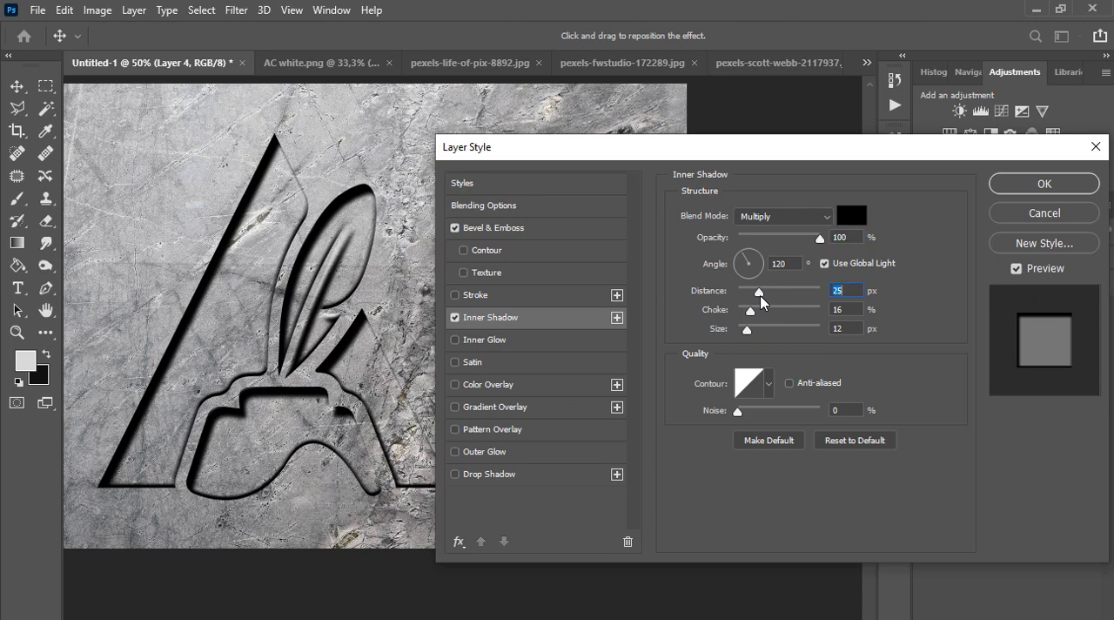
text(15)
click(833, 309)
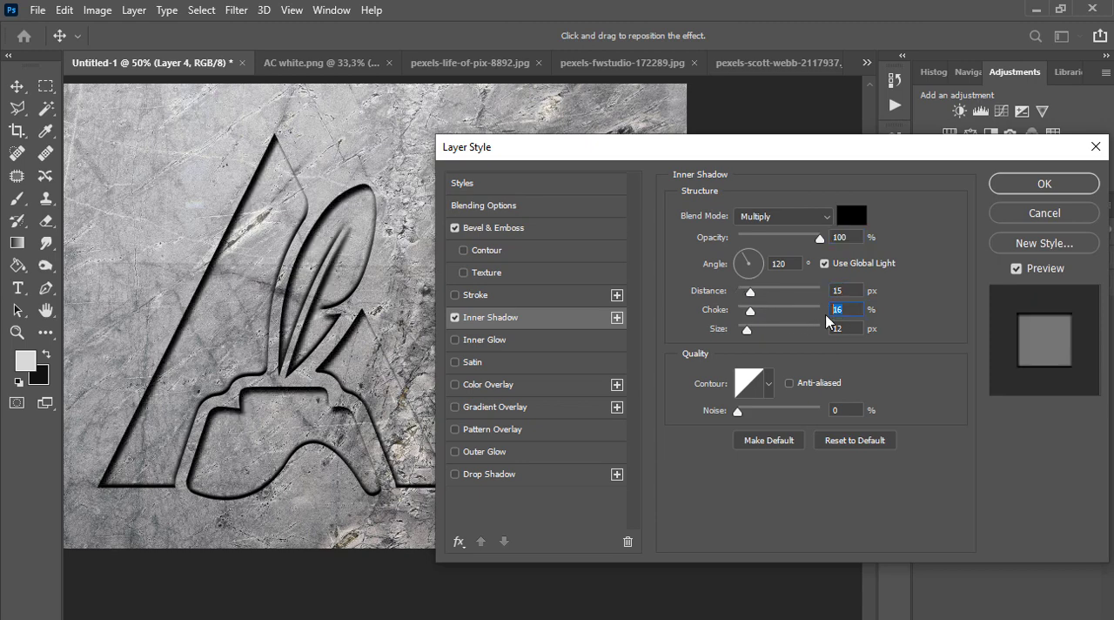
drag(751, 314, 760, 315)
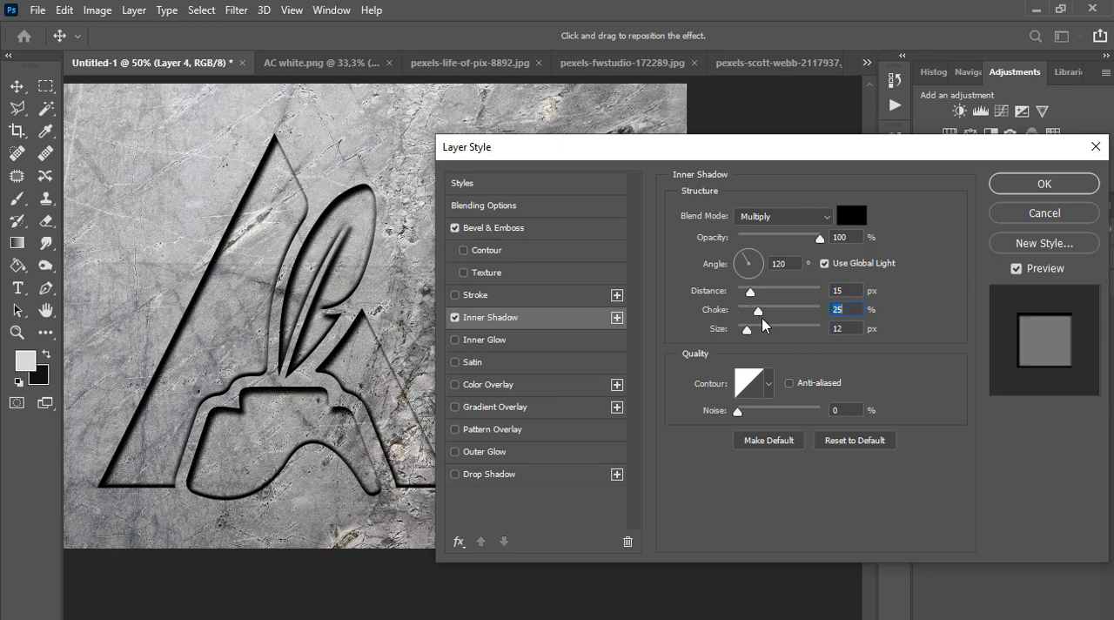
Change the logo's Bevel & Emboss style to Outer Bevel and its technique to Chisel Hard
click(519, 227)
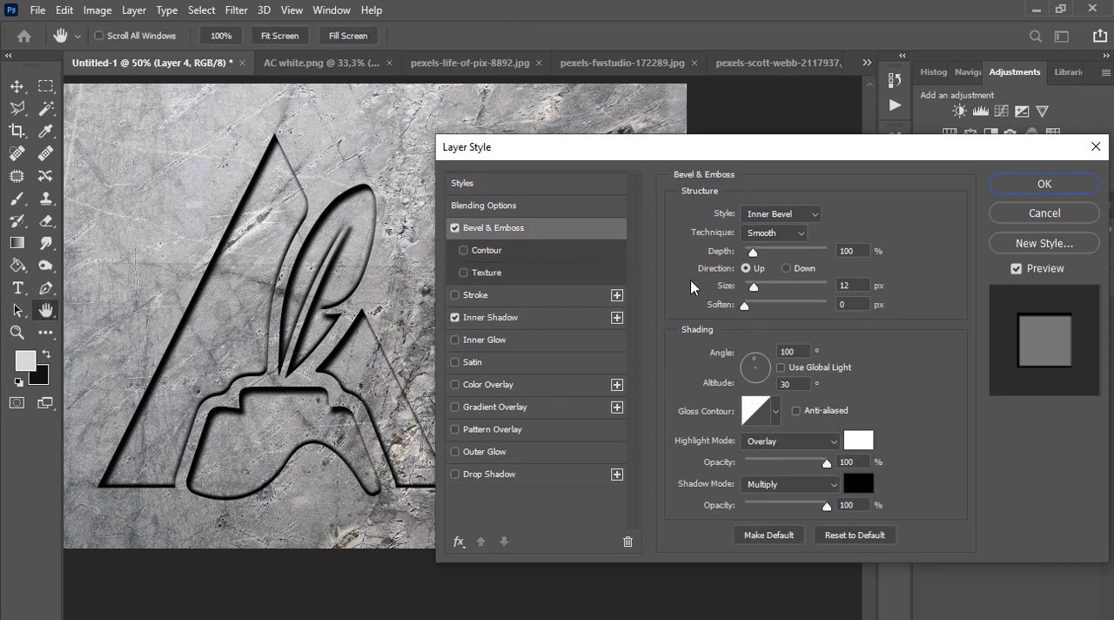
click(759, 218)
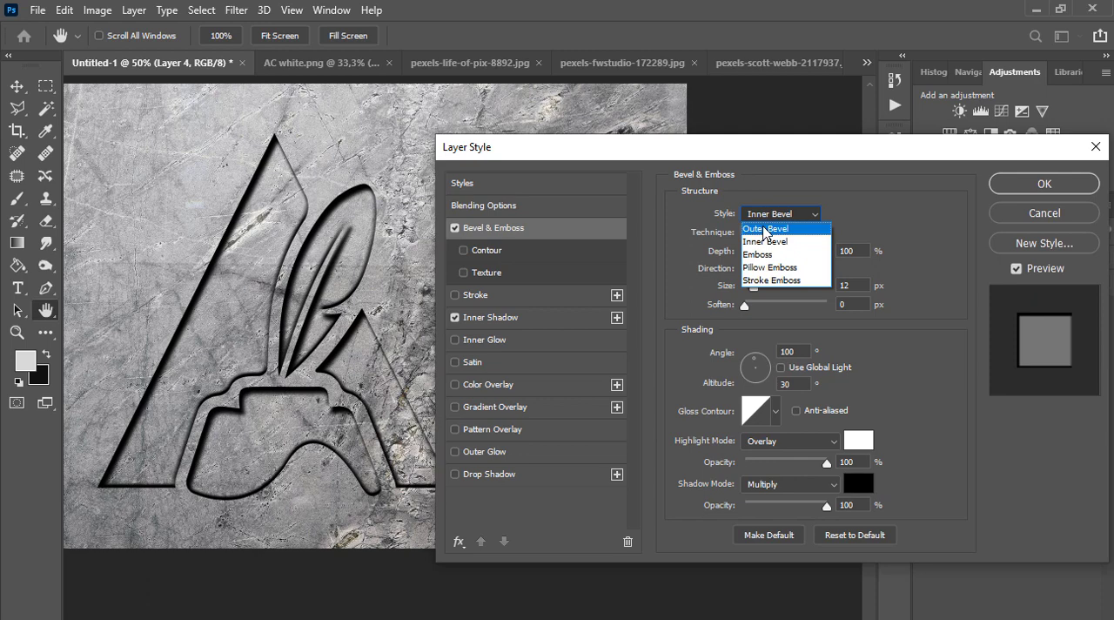
click(764, 229)
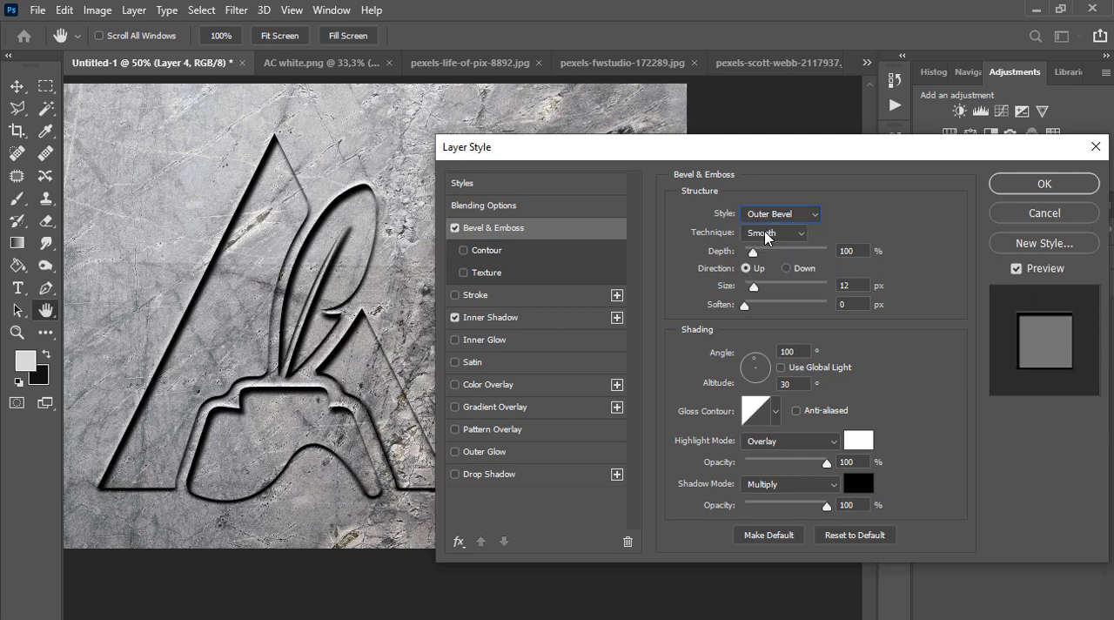
click(766, 237)
click(766, 261)
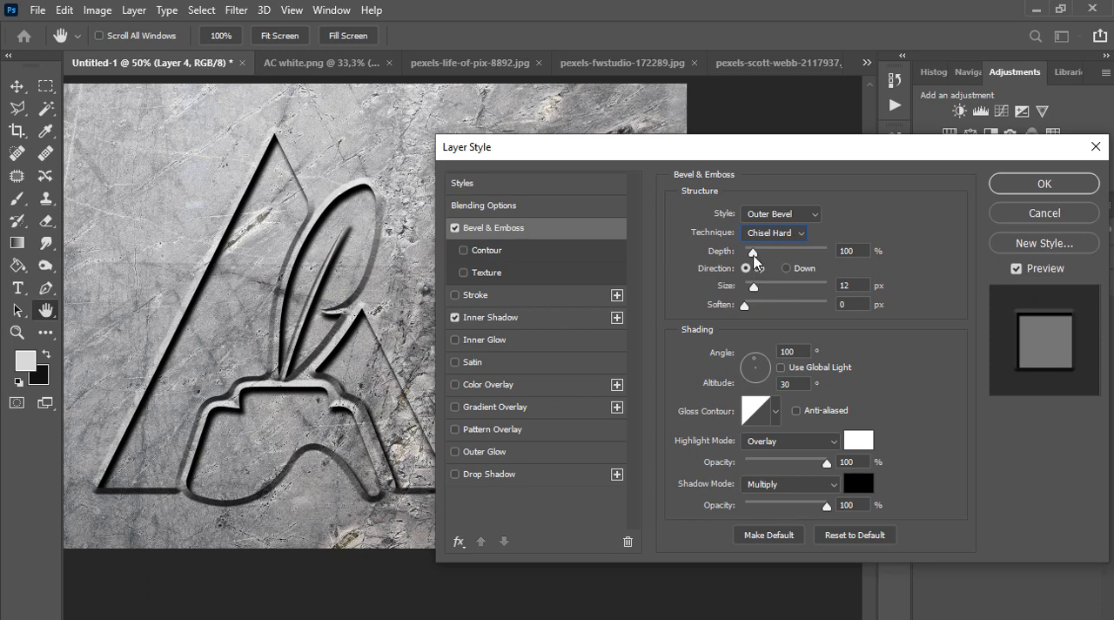
Set the Bevel & Emboss depth to 200%
drag(753, 253, 756, 259)
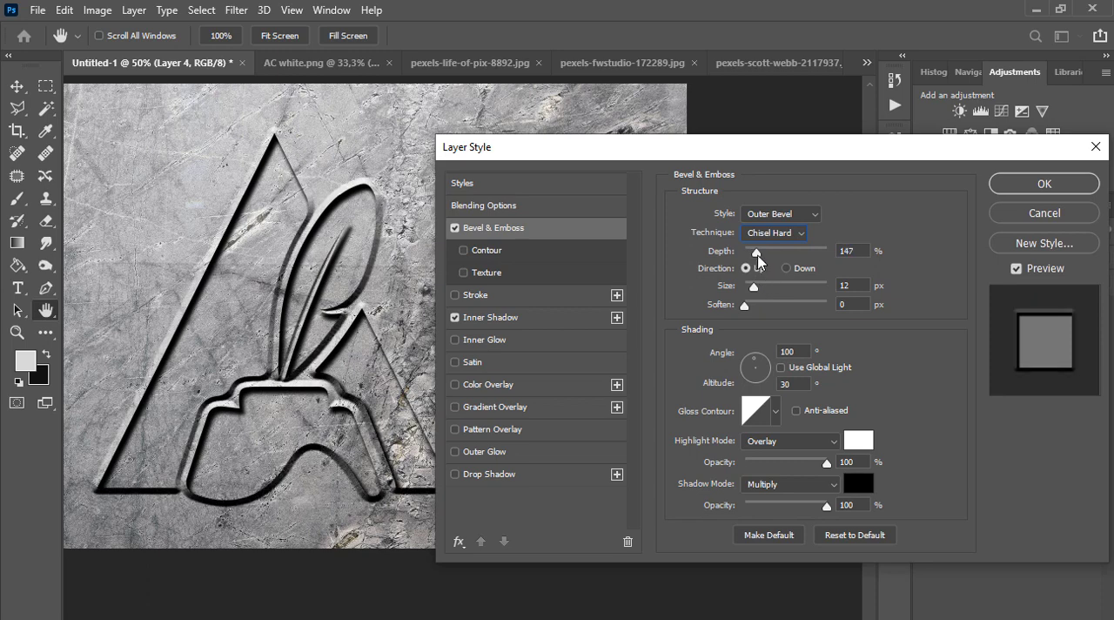
drag(757, 260, 762, 261)
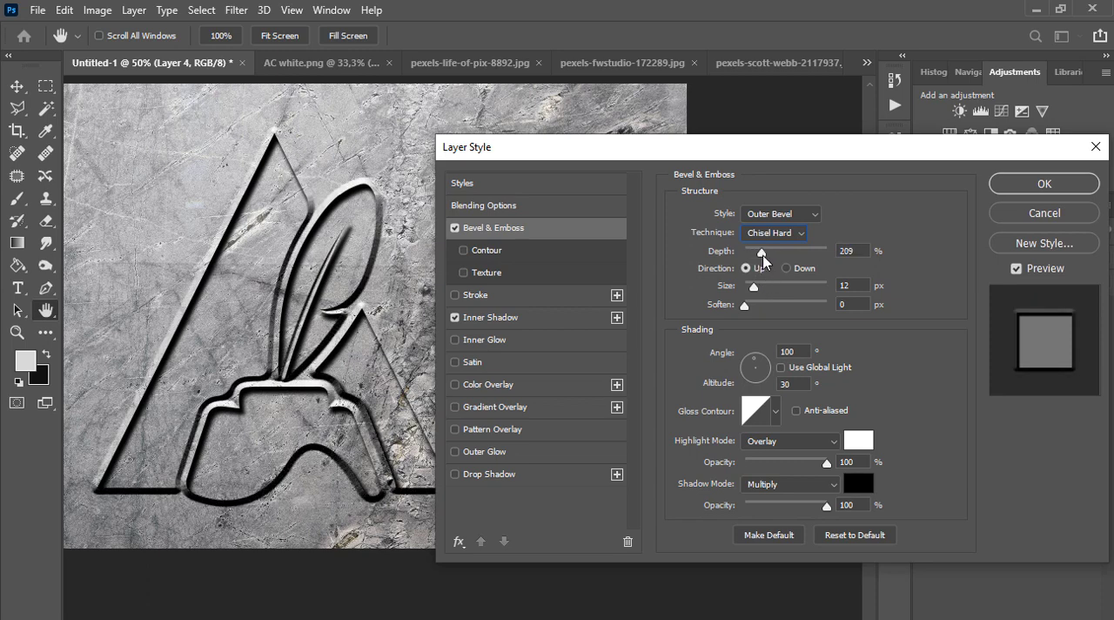
double_click(857, 250)
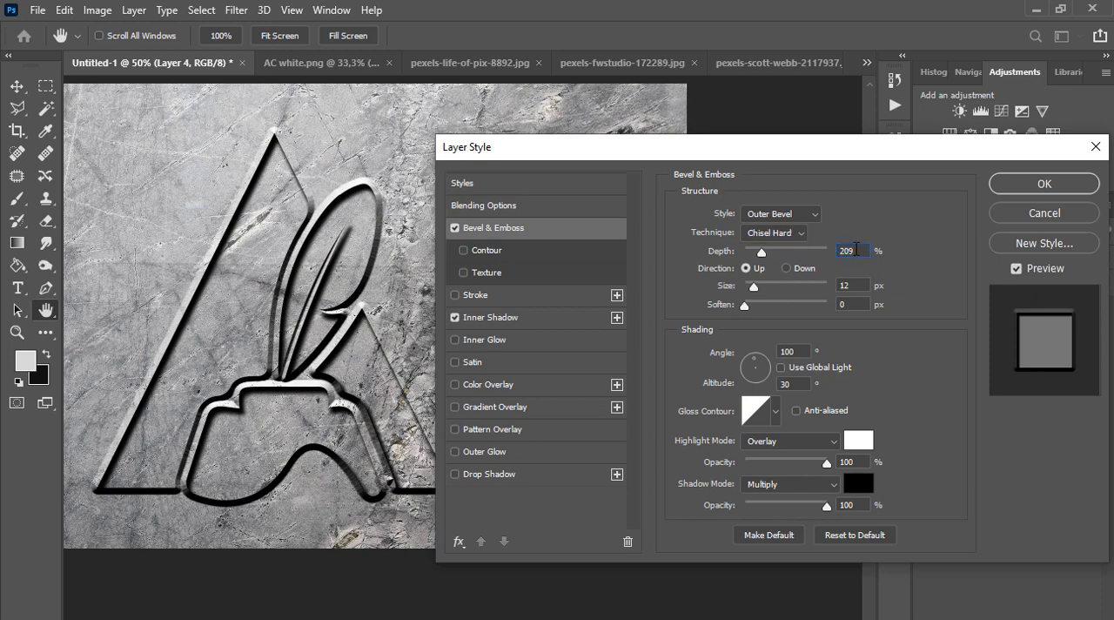
key(BackSpace)
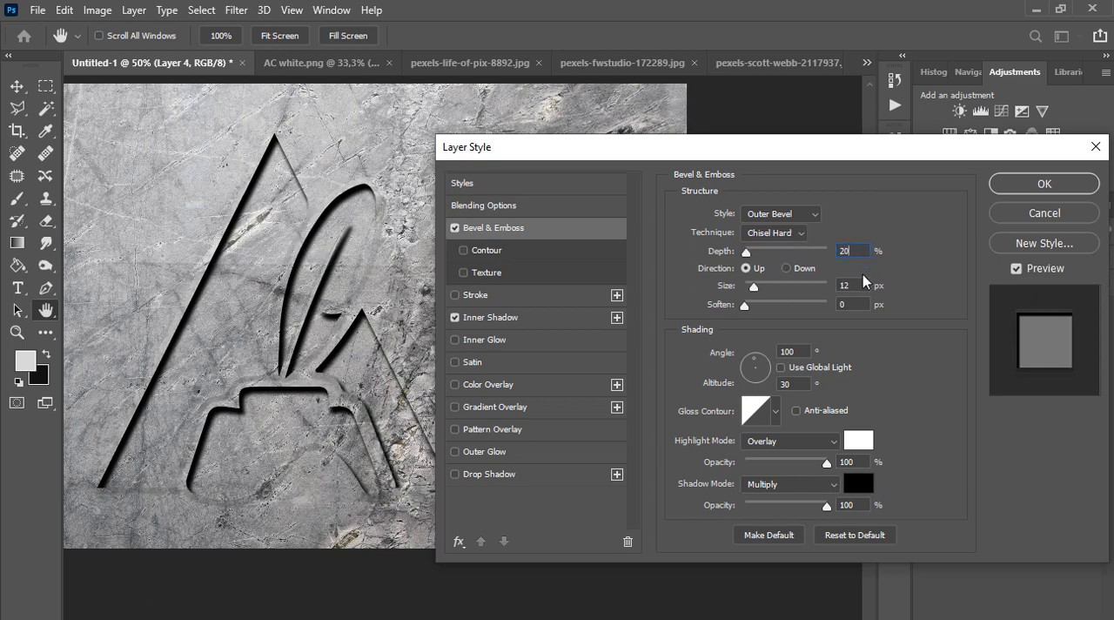
text(0)
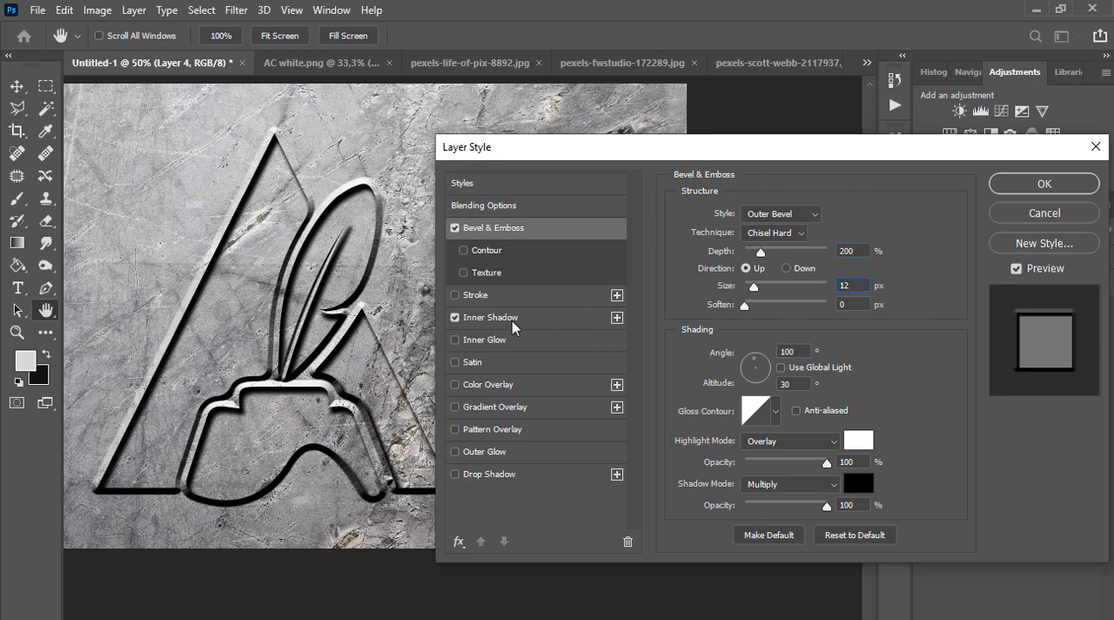
Set the Inner Shadow's choke to 16% and the Bevel & Emboss light to a -56° angle with 32° altitude
click(490, 317)
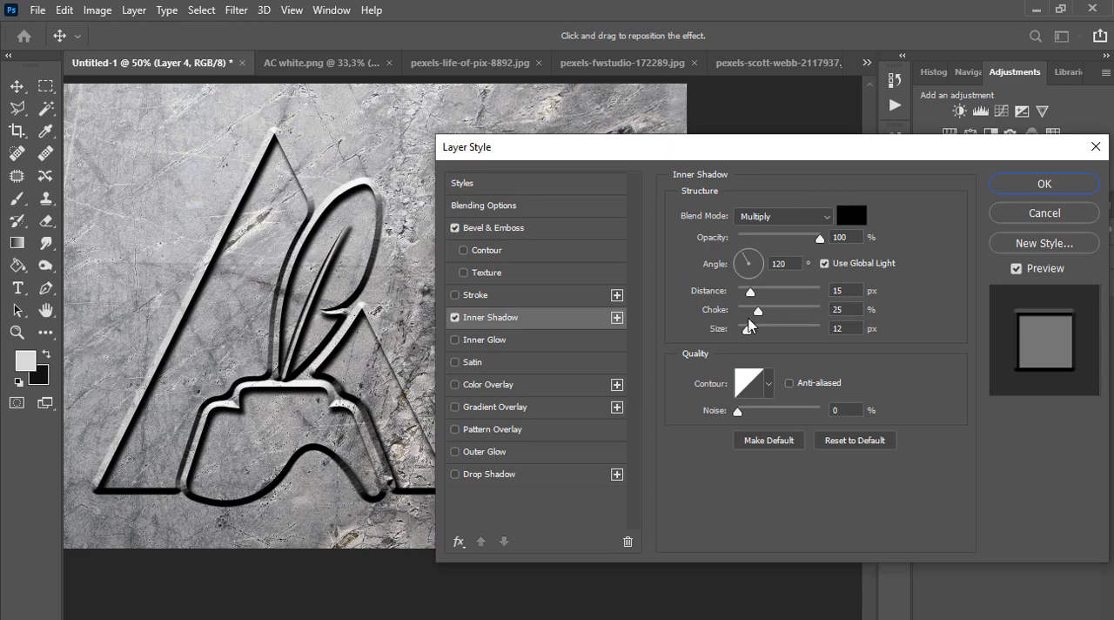
drag(758, 311, 753, 302)
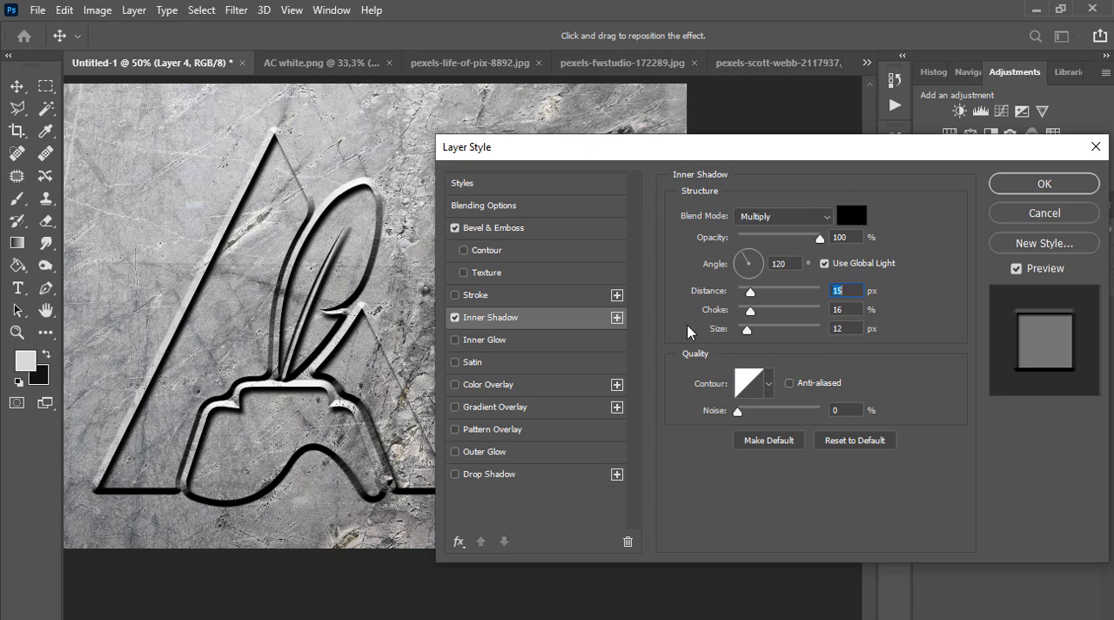
click(553, 229)
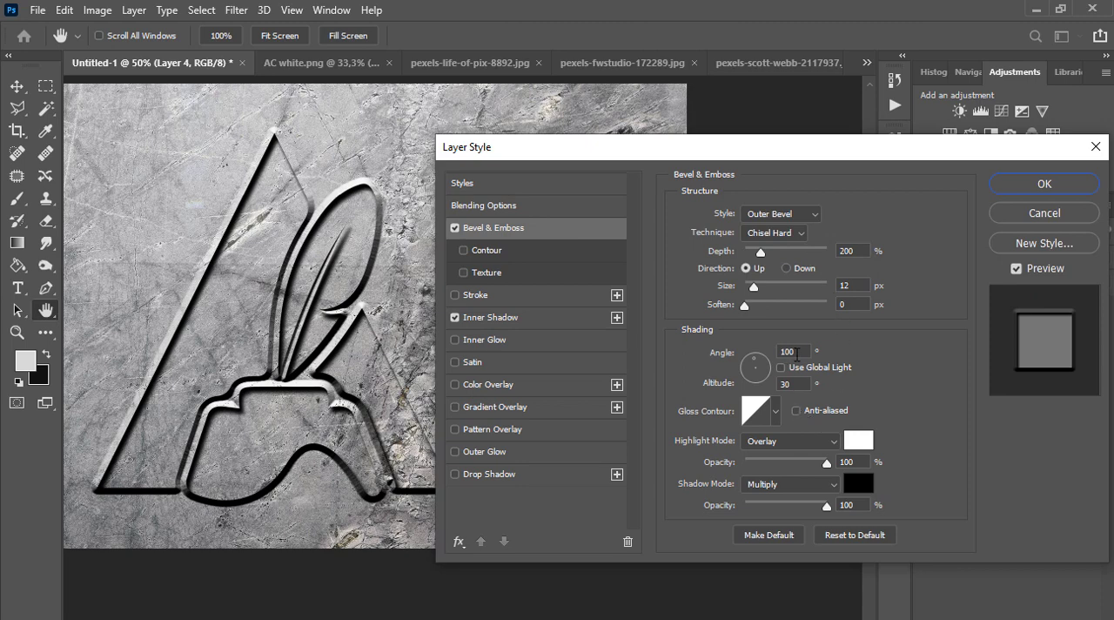
drag(768, 370, 760, 383)
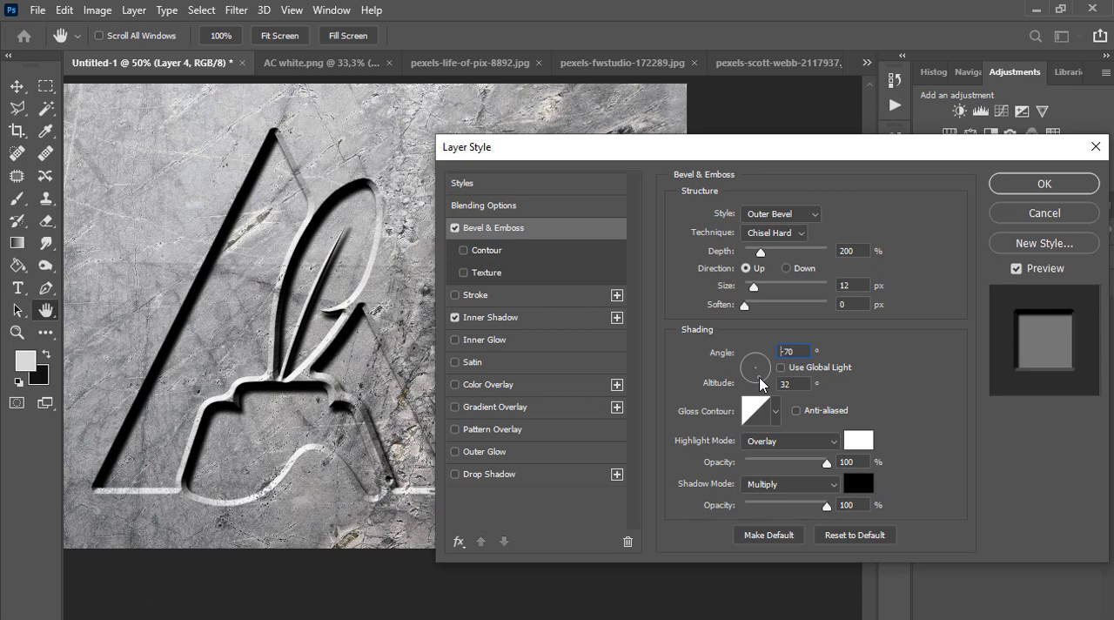
drag(759, 378, 761, 379)
Try Lighten as the Bevel & Emboss highlight mode and restore Overlay
click(794, 441)
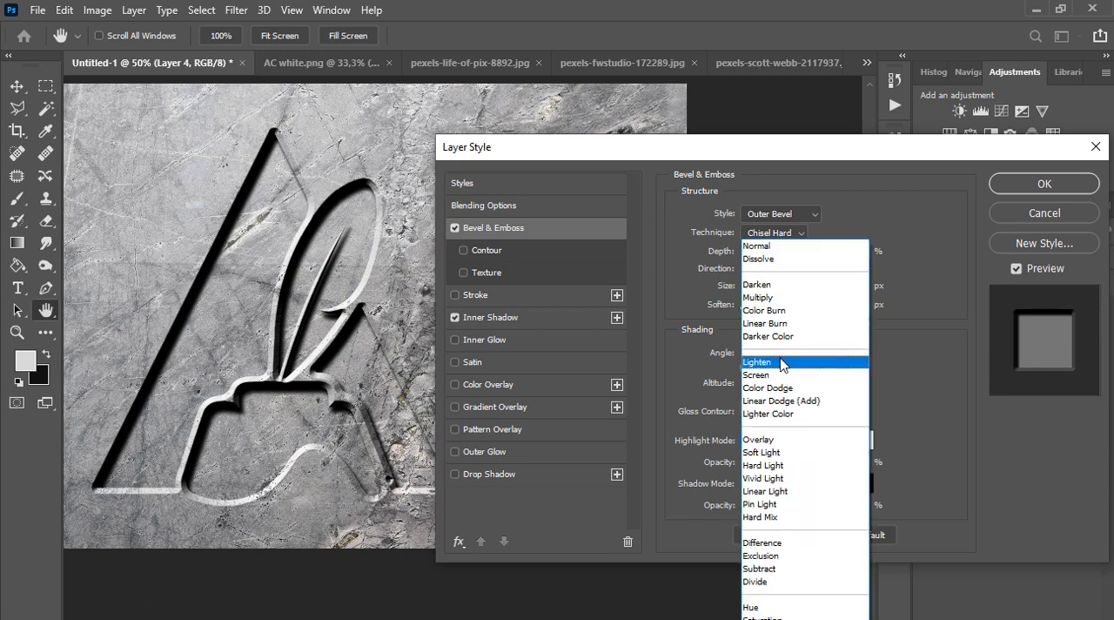
click(782, 359)
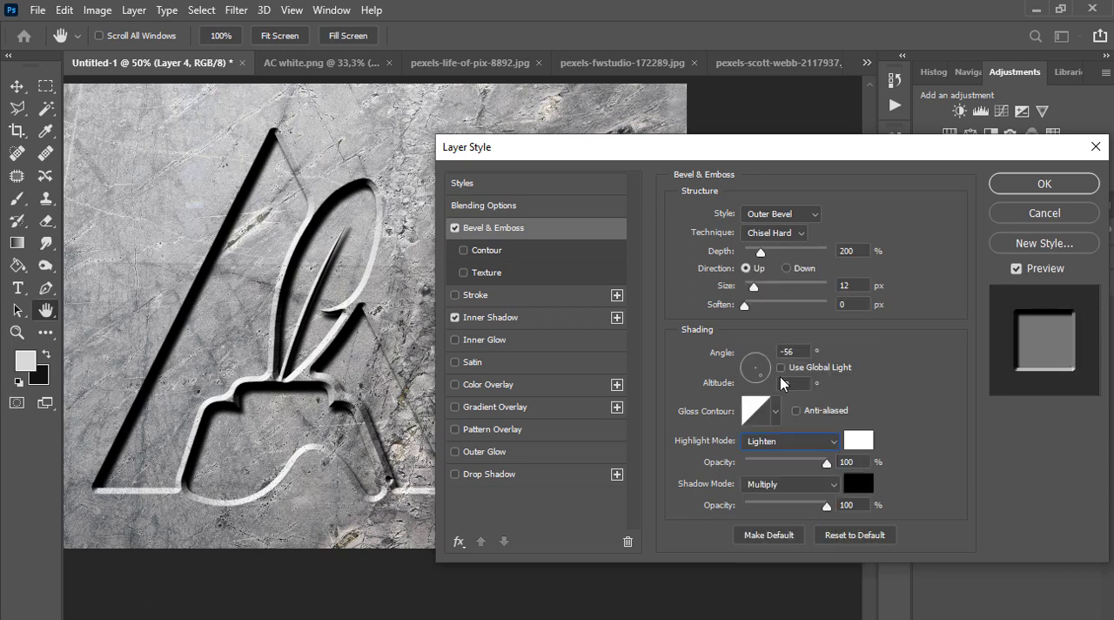
click(792, 443)
click(791, 441)
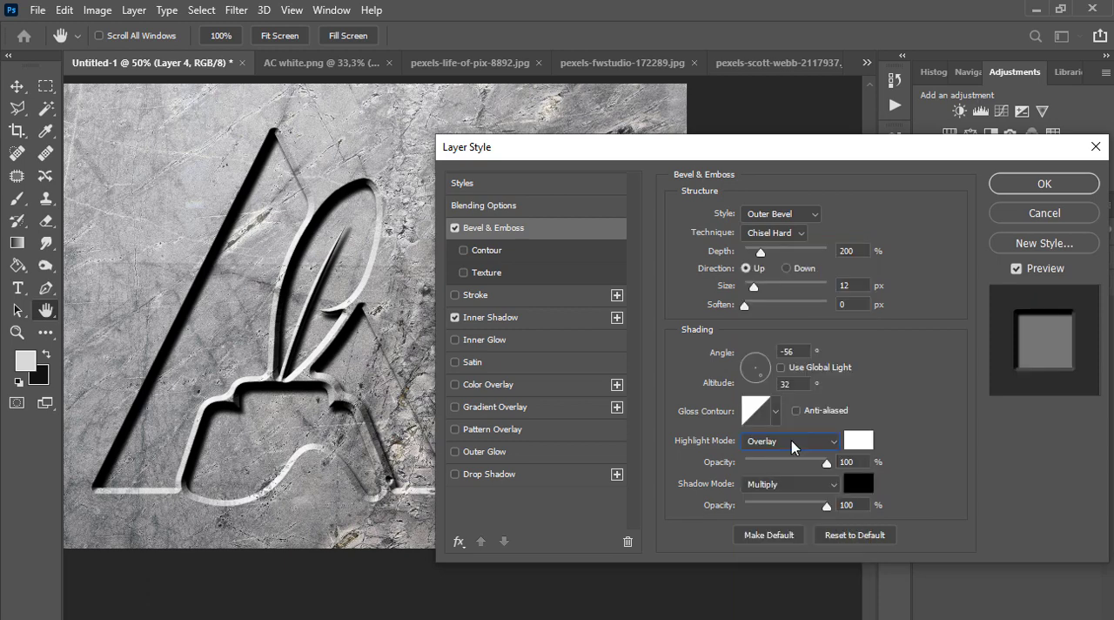
Try Overlay as the Bevel & Emboss shadow mode and Multiply as its highlight mode, returning the highlight to Overlay
click(788, 441)
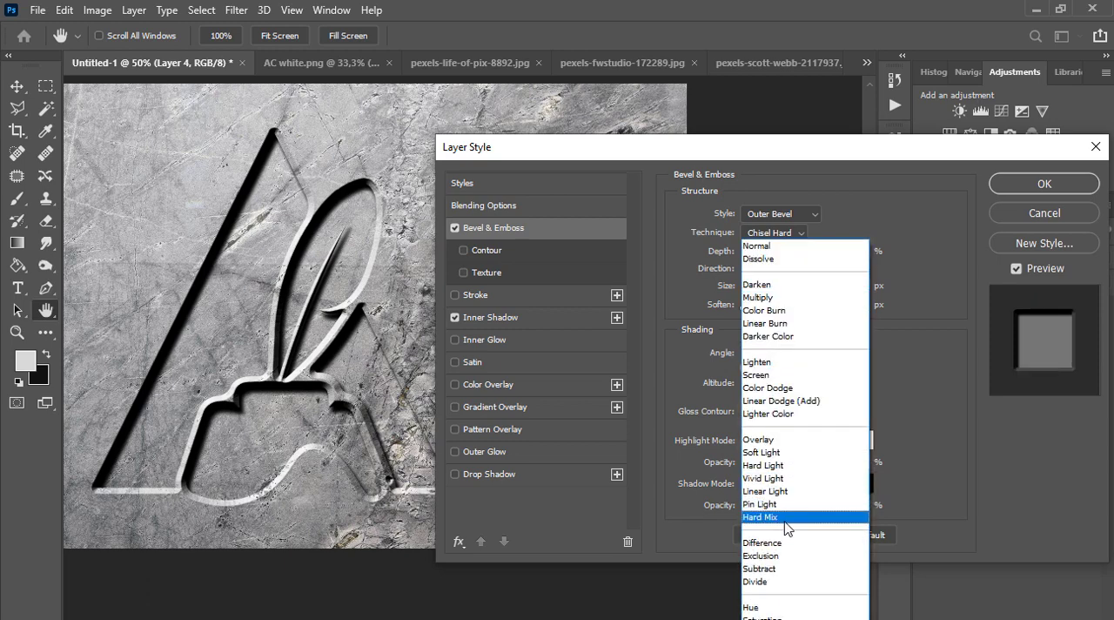
click(779, 445)
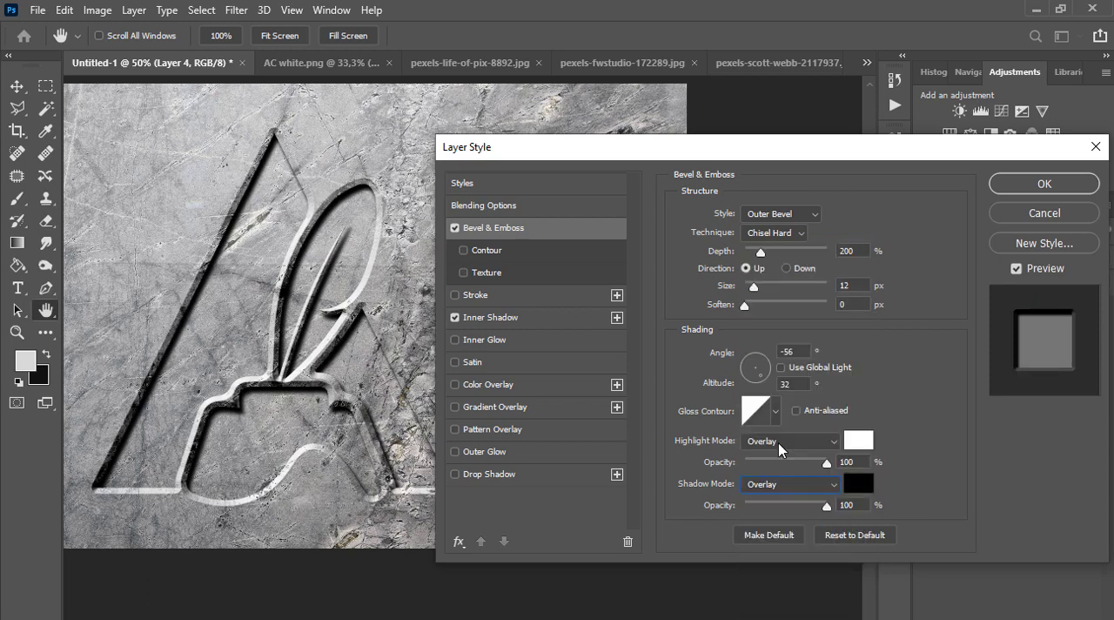
click(779, 445)
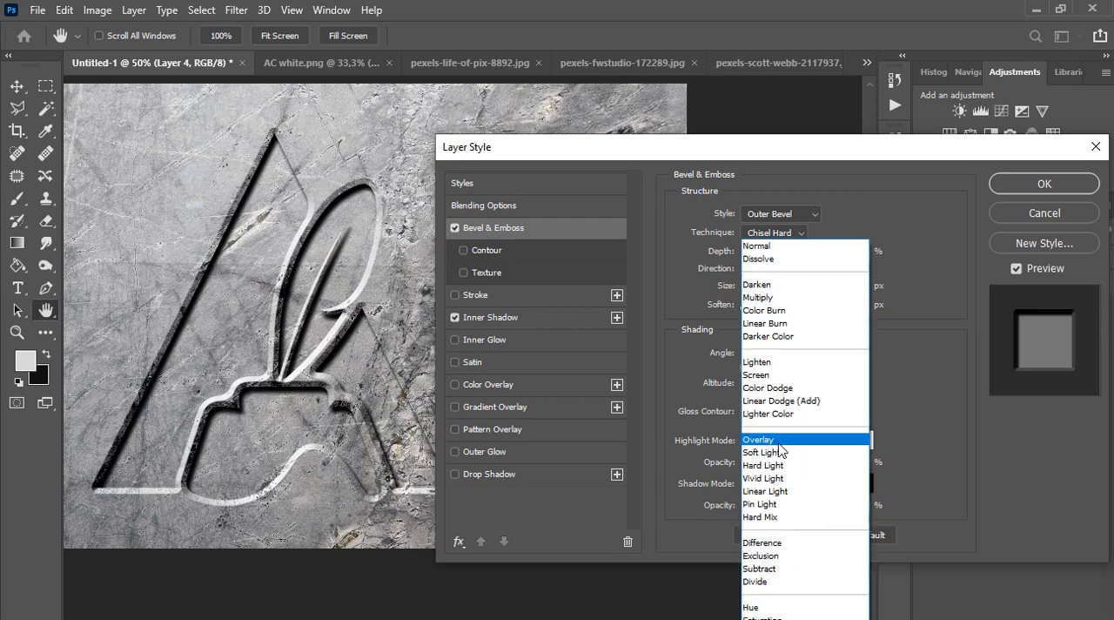
click(780, 296)
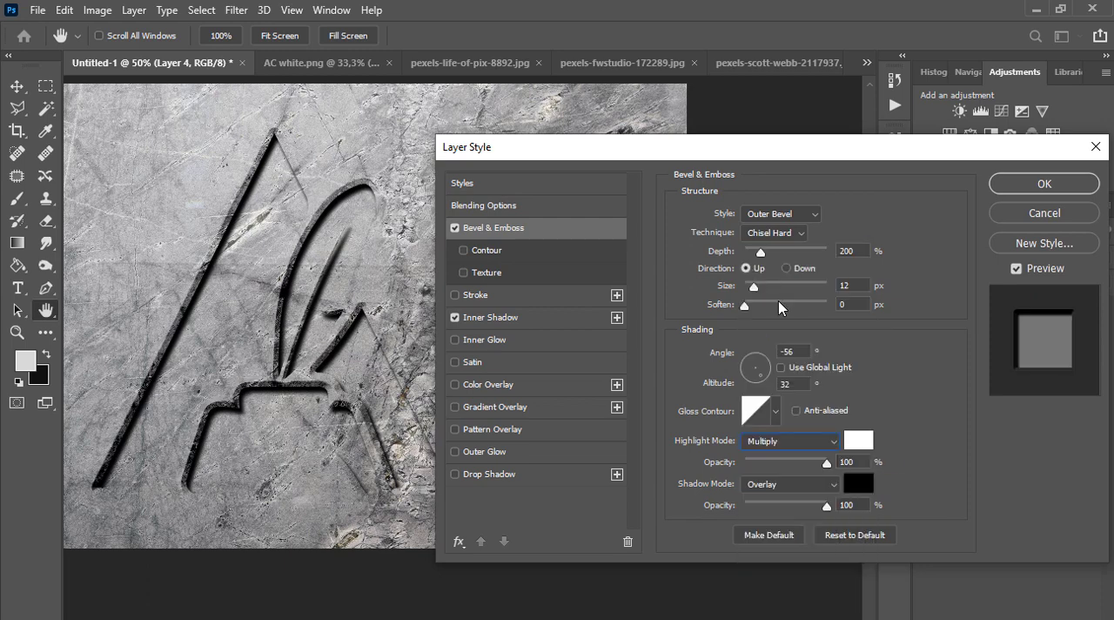
click(788, 442)
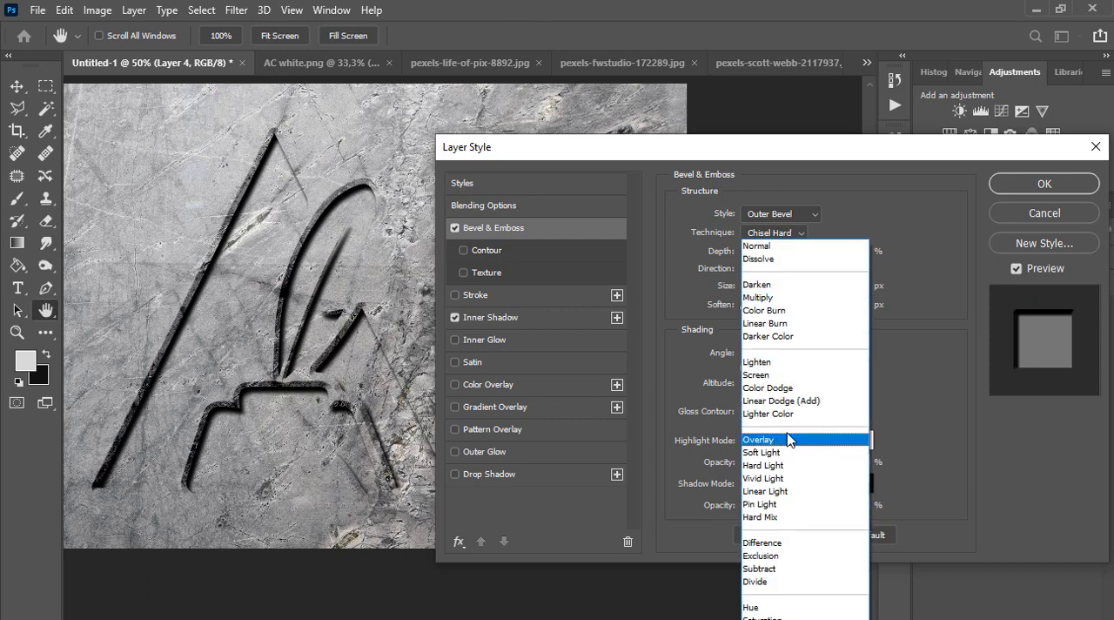
click(782, 439)
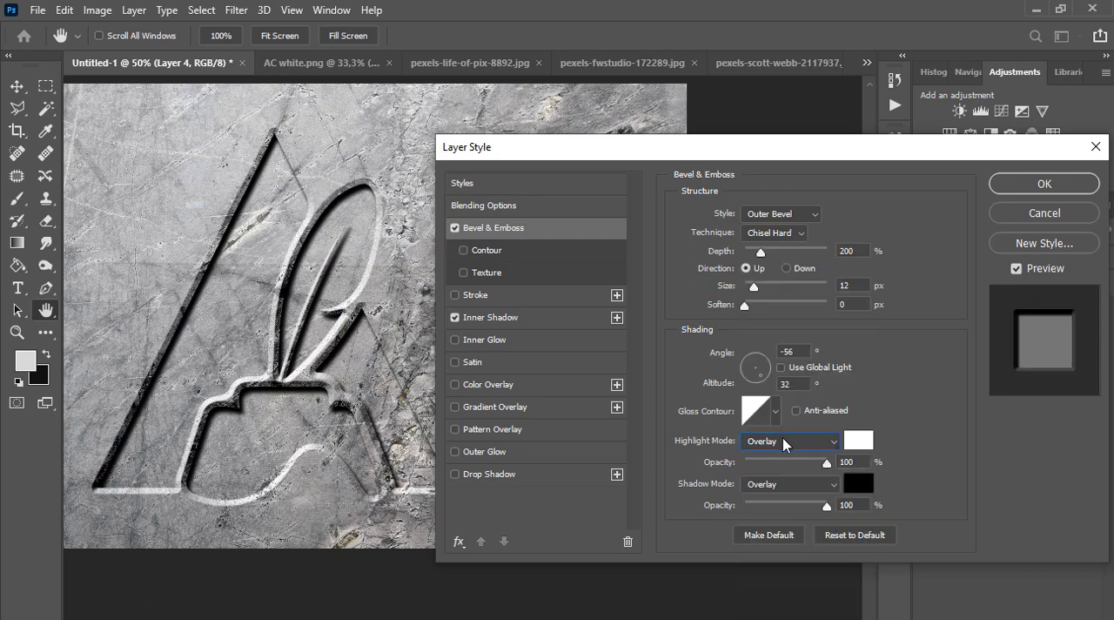
Switch the Bevel & Emboss shadow mode to Multiply for comparison and settle on Overlay
click(787, 444)
click(786, 440)
click(790, 444)
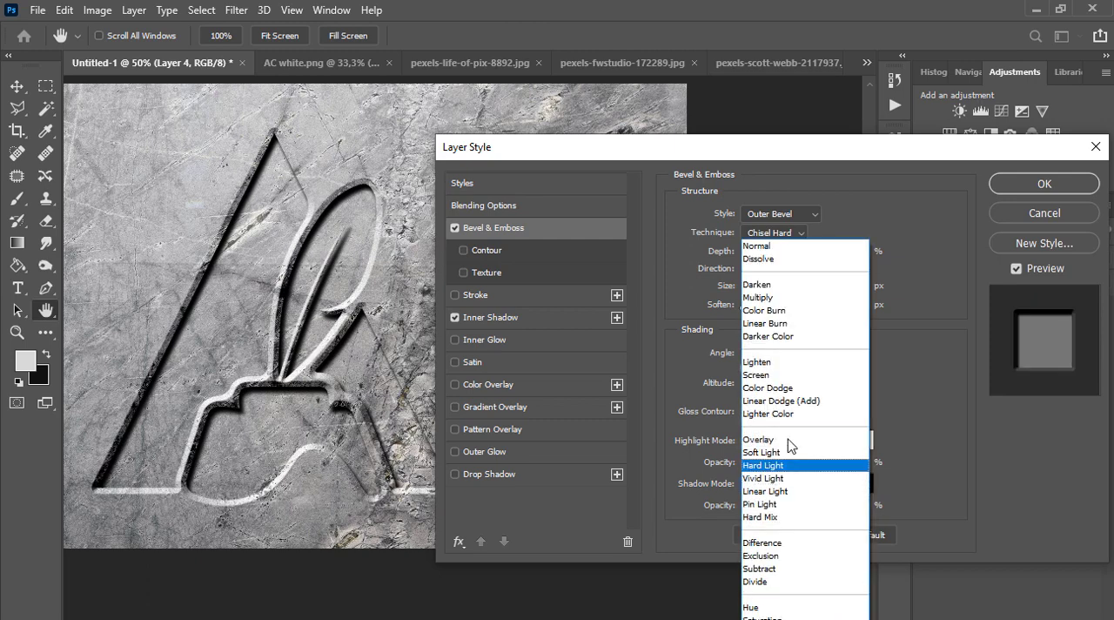
click(797, 298)
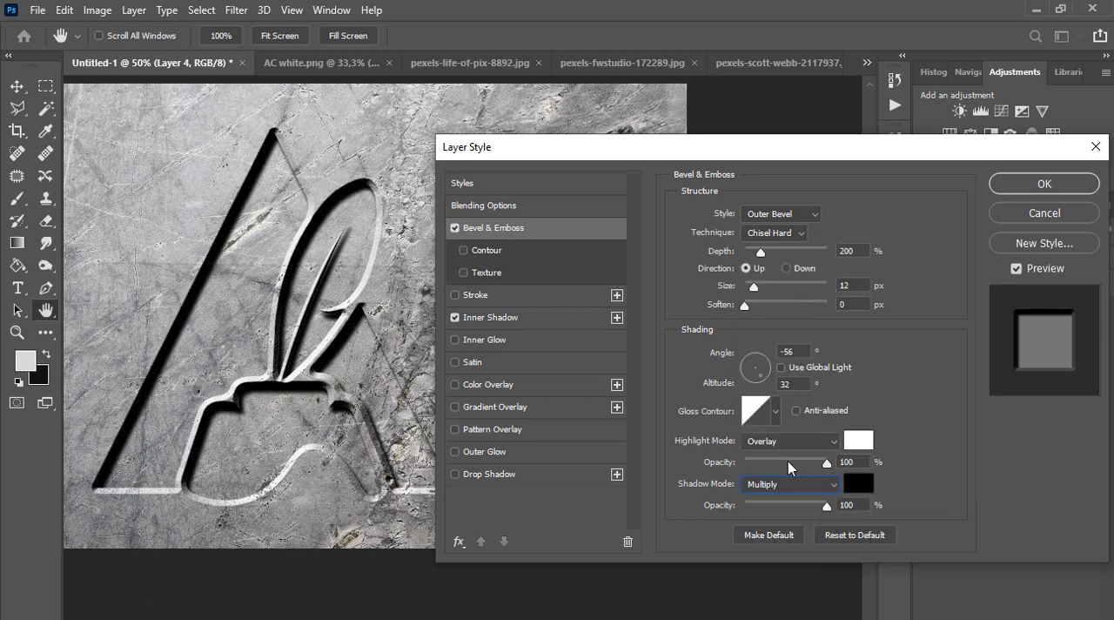
click(787, 483)
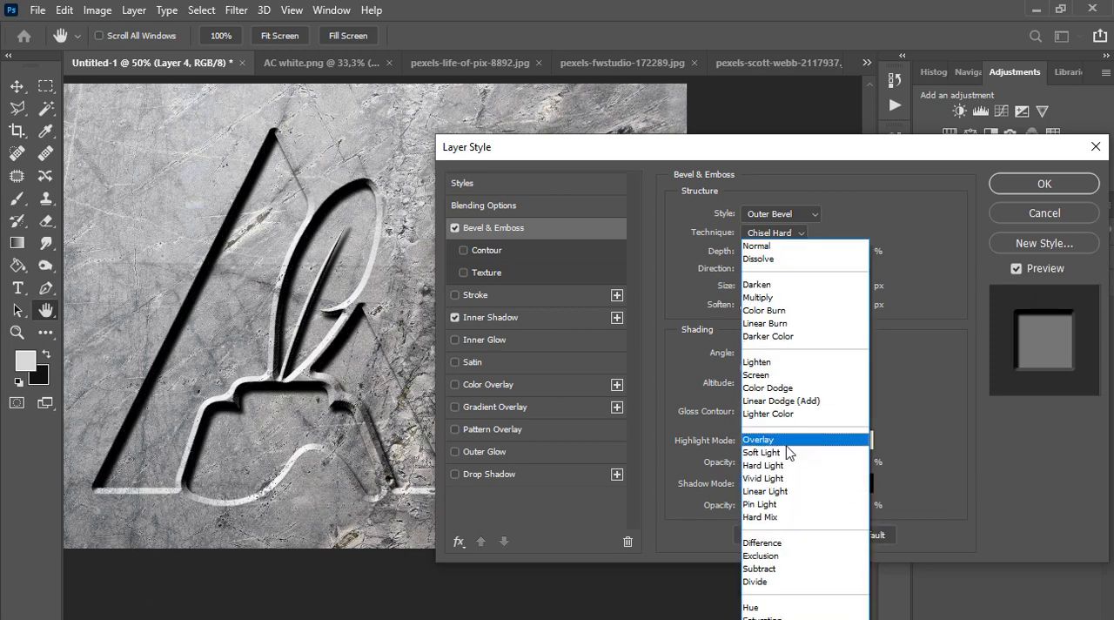
click(789, 450)
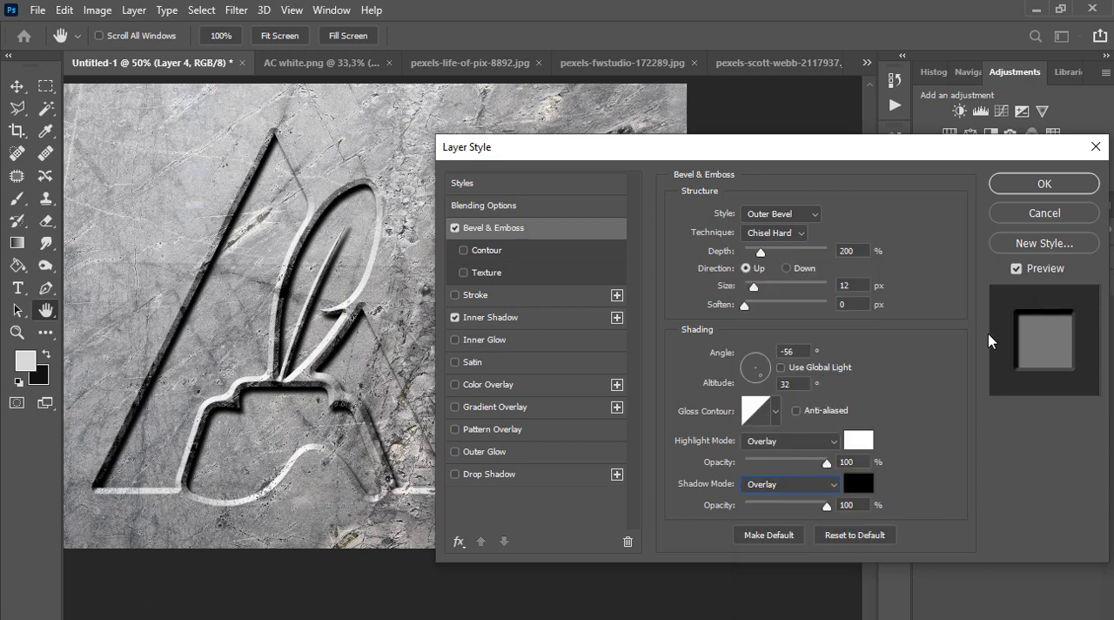
Add a black Color Overlay to the logo at 55% opacity
click(581, 319)
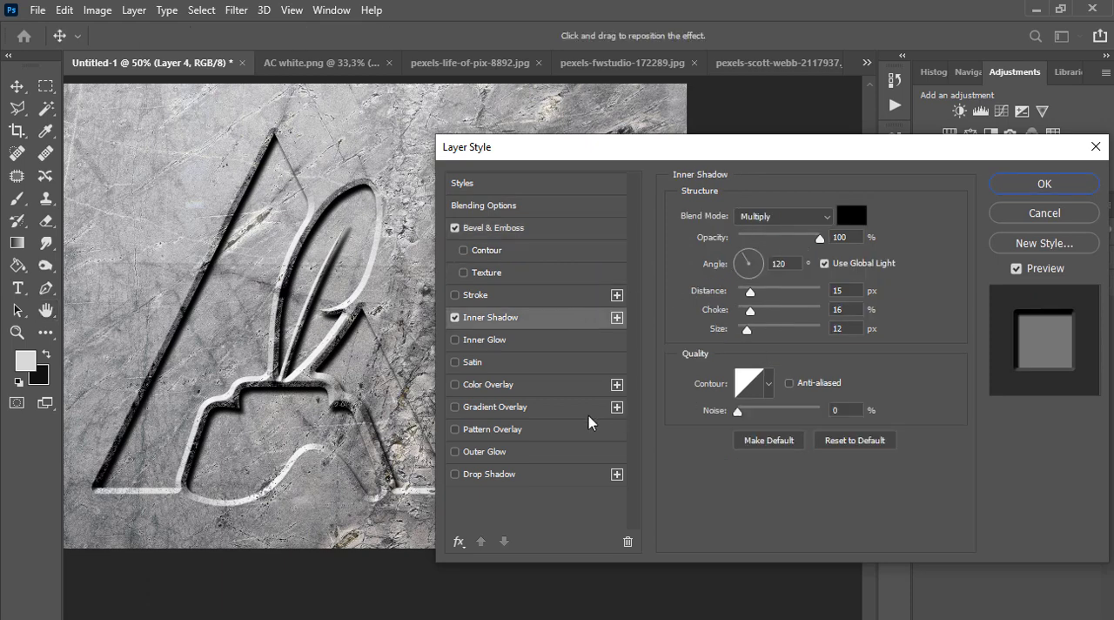
click(501, 387)
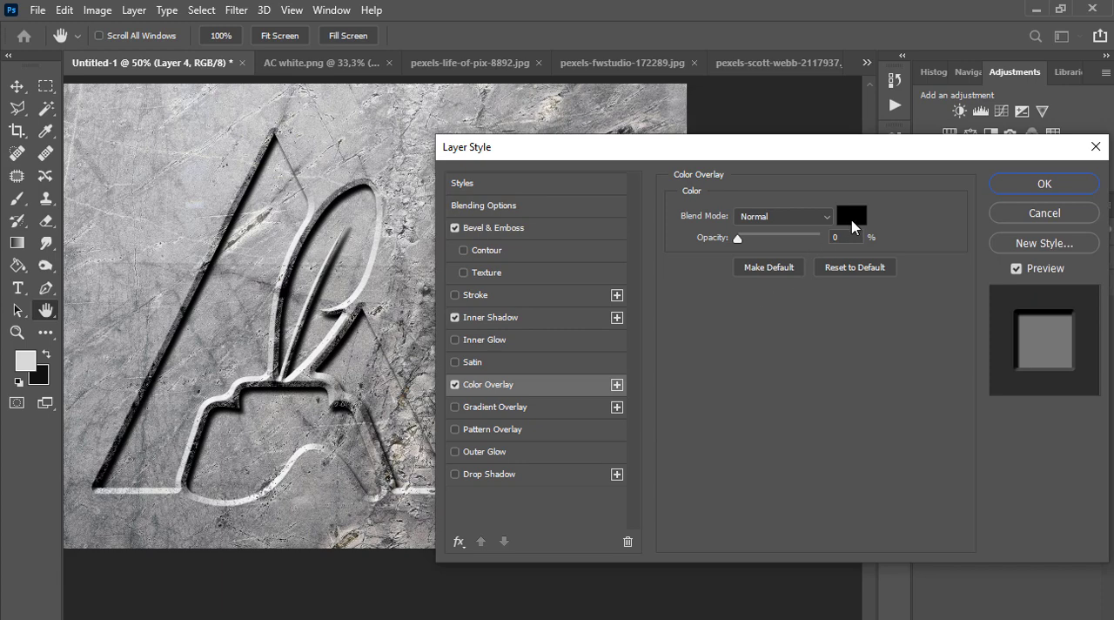
click(852, 221)
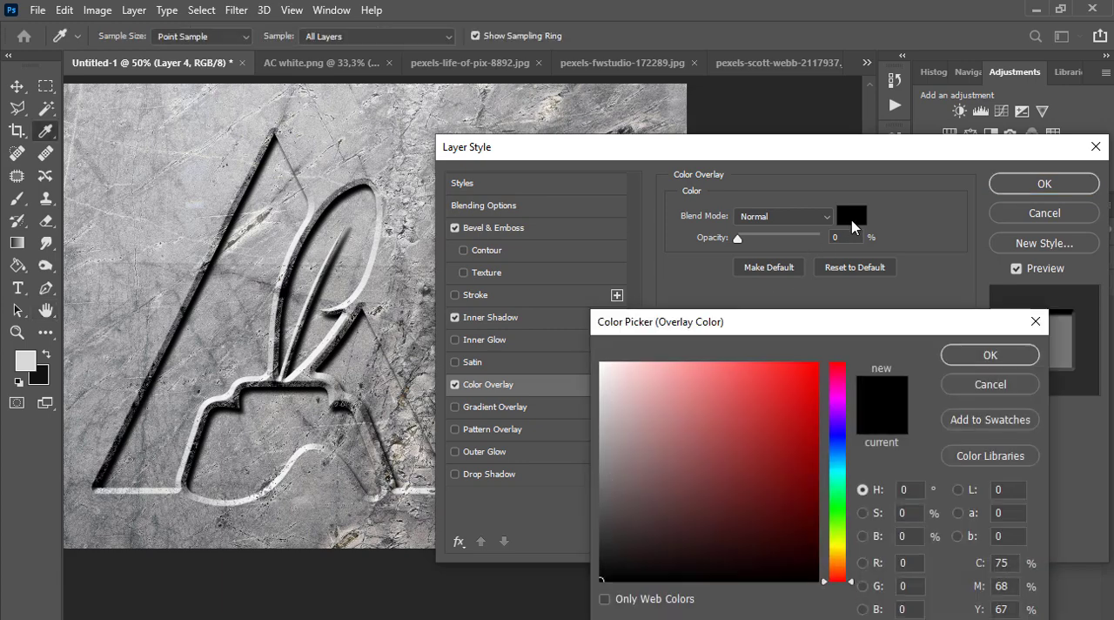
click(989, 355)
drag(738, 242, 786, 246)
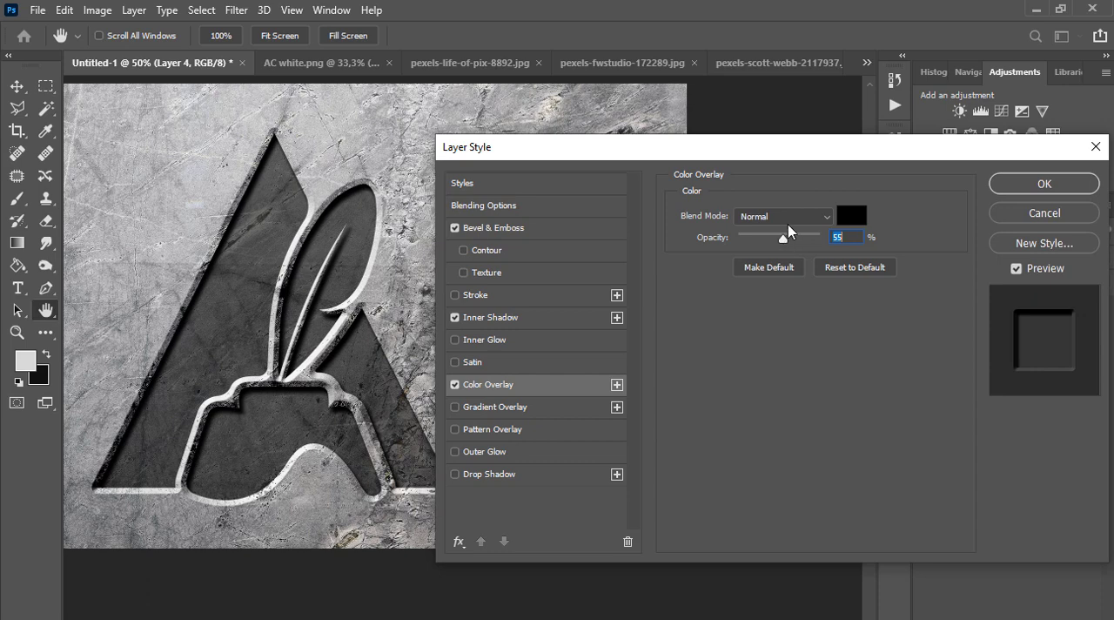
Change the Color Overlay's blend mode to Overlay and its opacity to 60%, and inspect the engraving up close
click(792, 218)
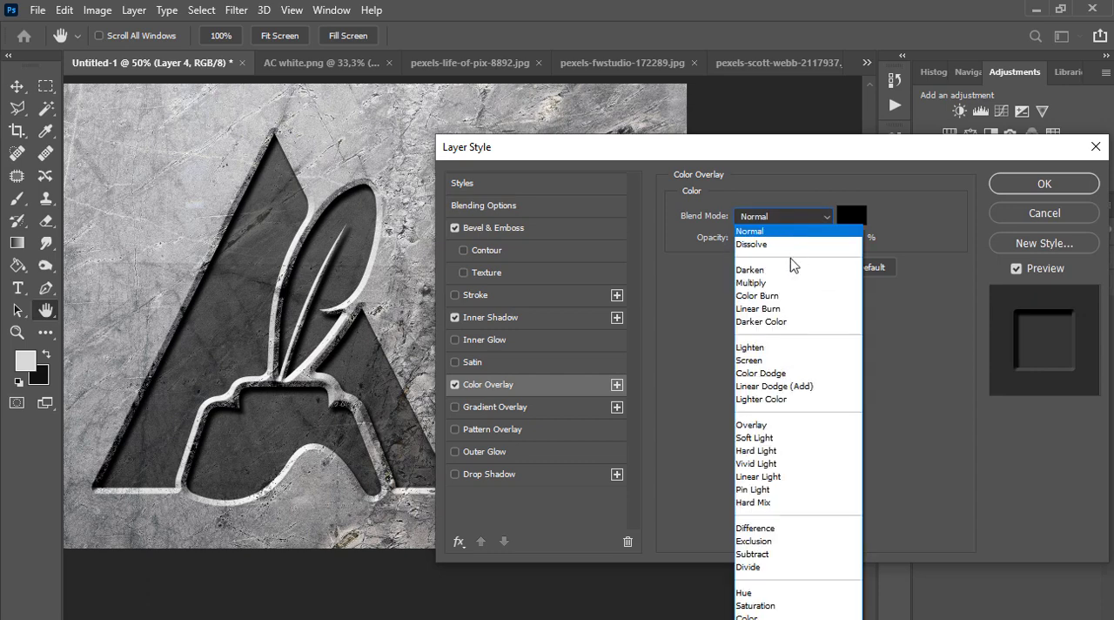
click(755, 425)
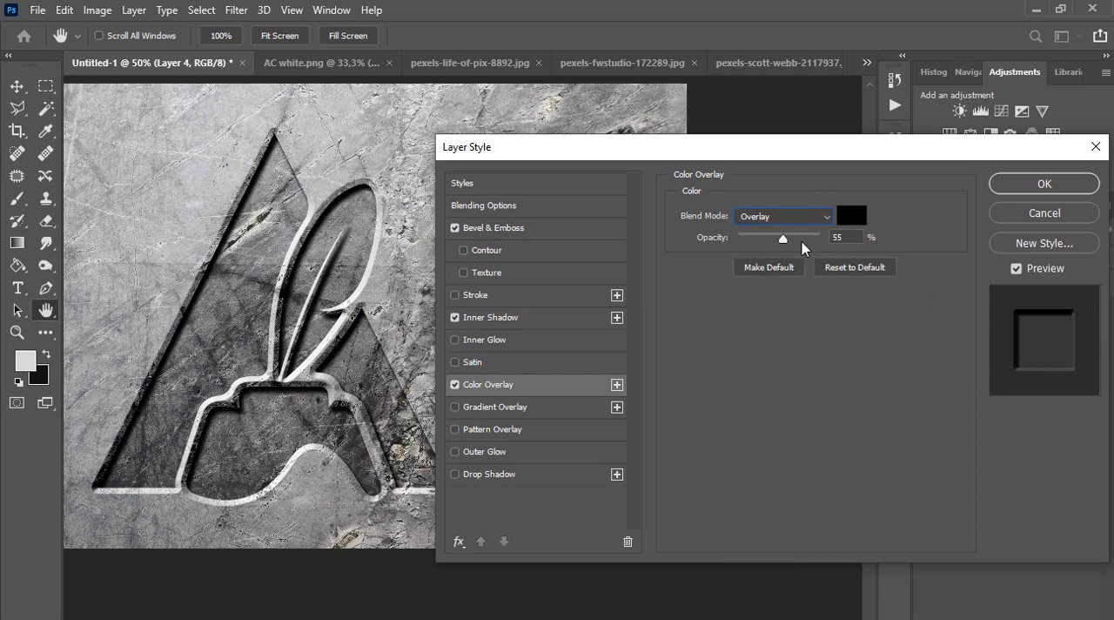
drag(784, 239, 786, 238)
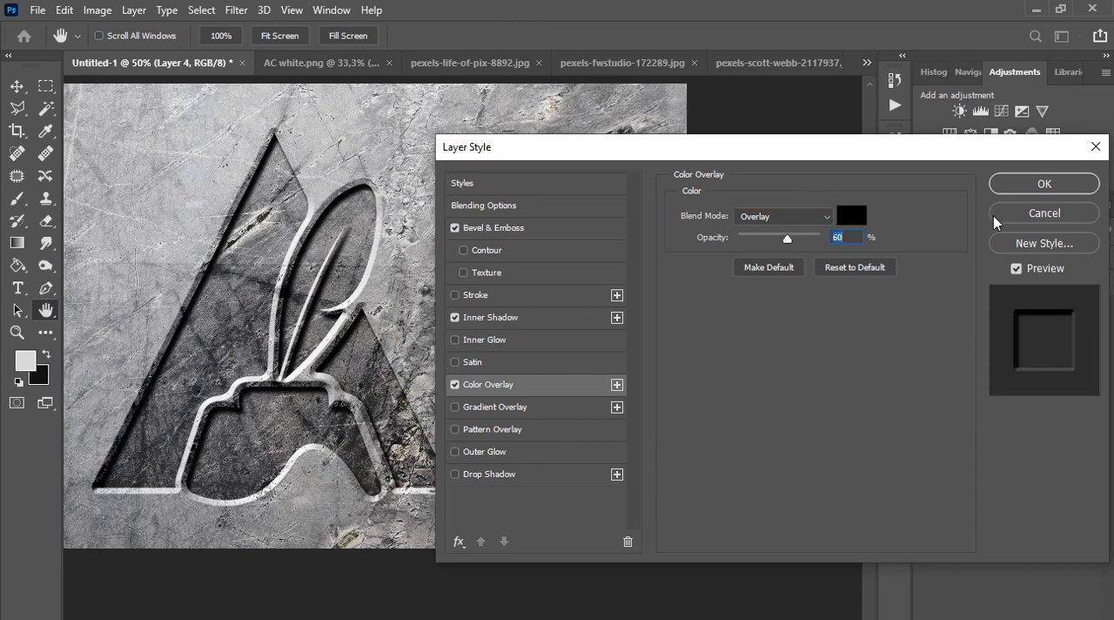
scroll(361, 428, up, 2)
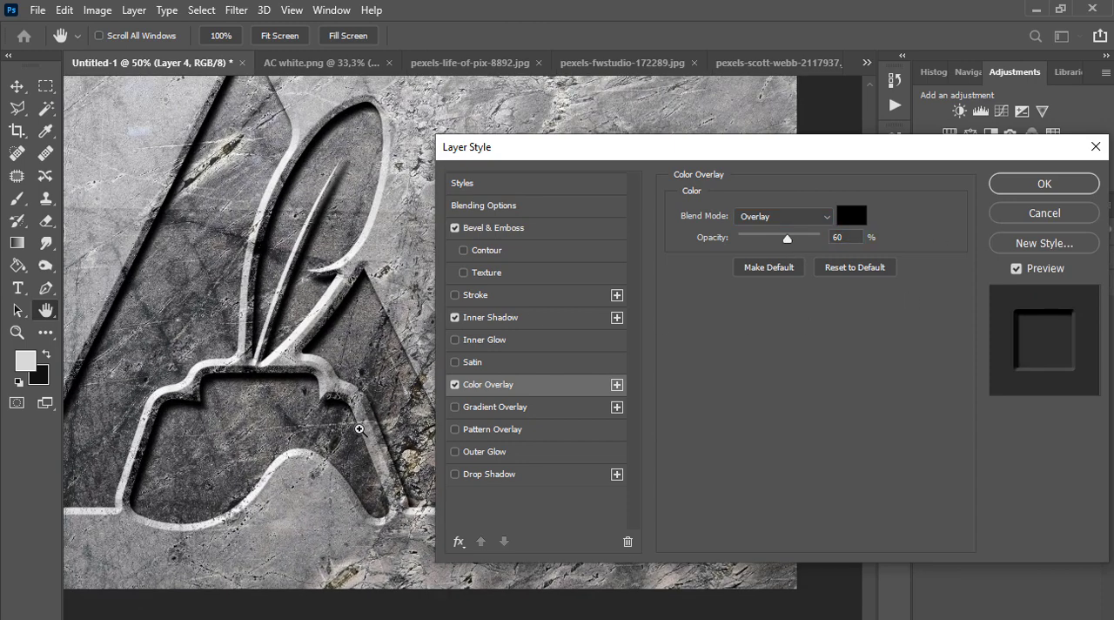
scroll(372, 424, up, 1)
scroll(283, 346, down, 2)
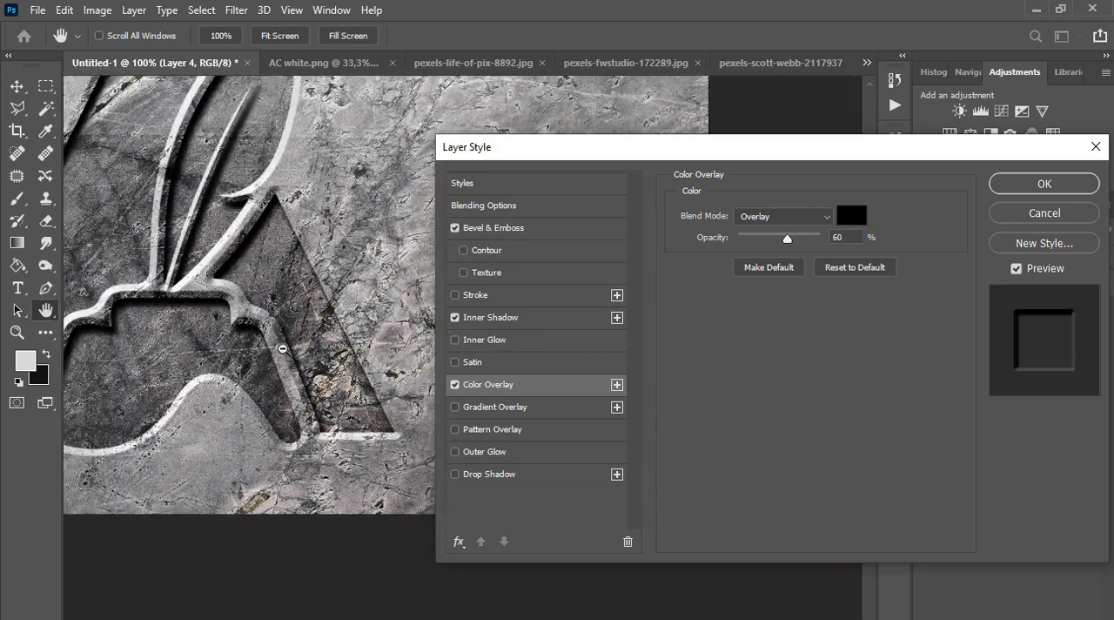
drag(307, 376, 378, 441)
drag(281, 316, 280, 339)
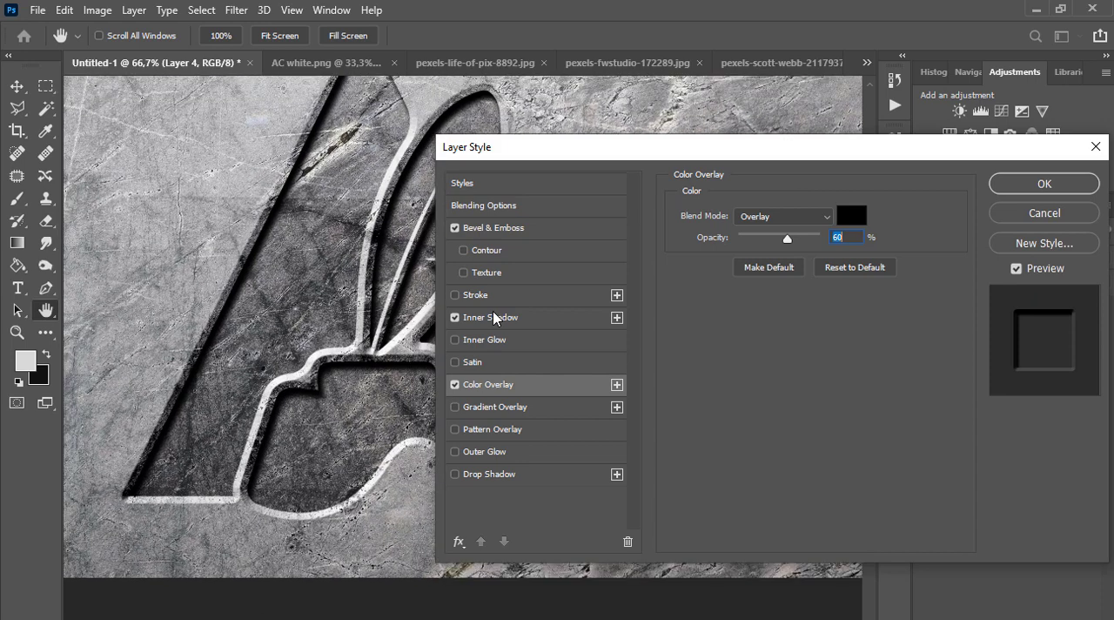
Try black and a dark red as the Bevel & Emboss highlight color and restore white
click(502, 321)
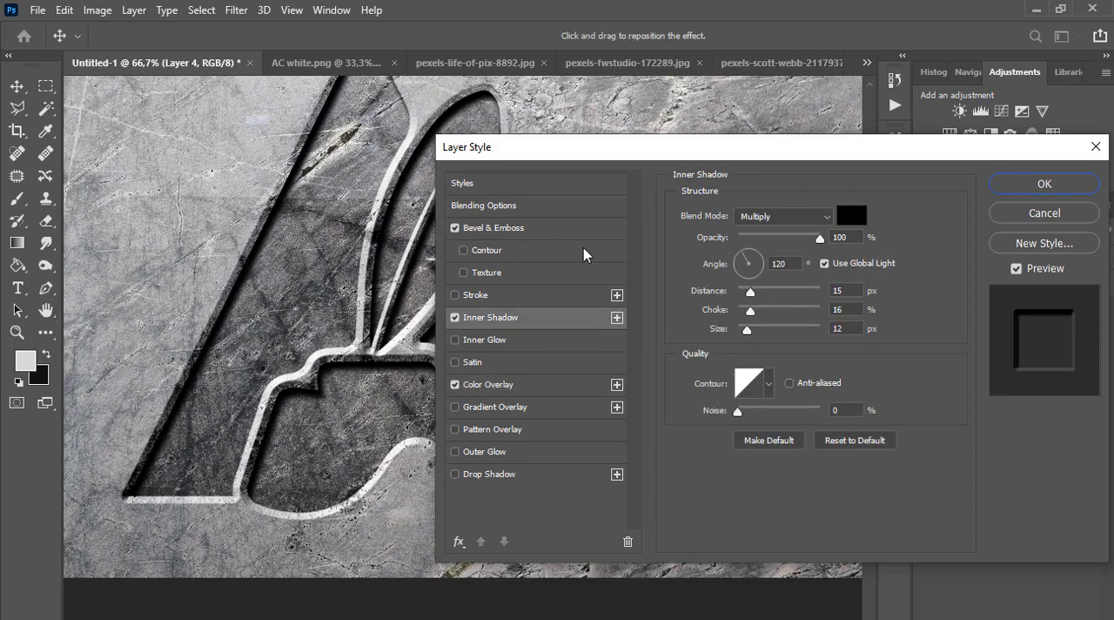
click(558, 234)
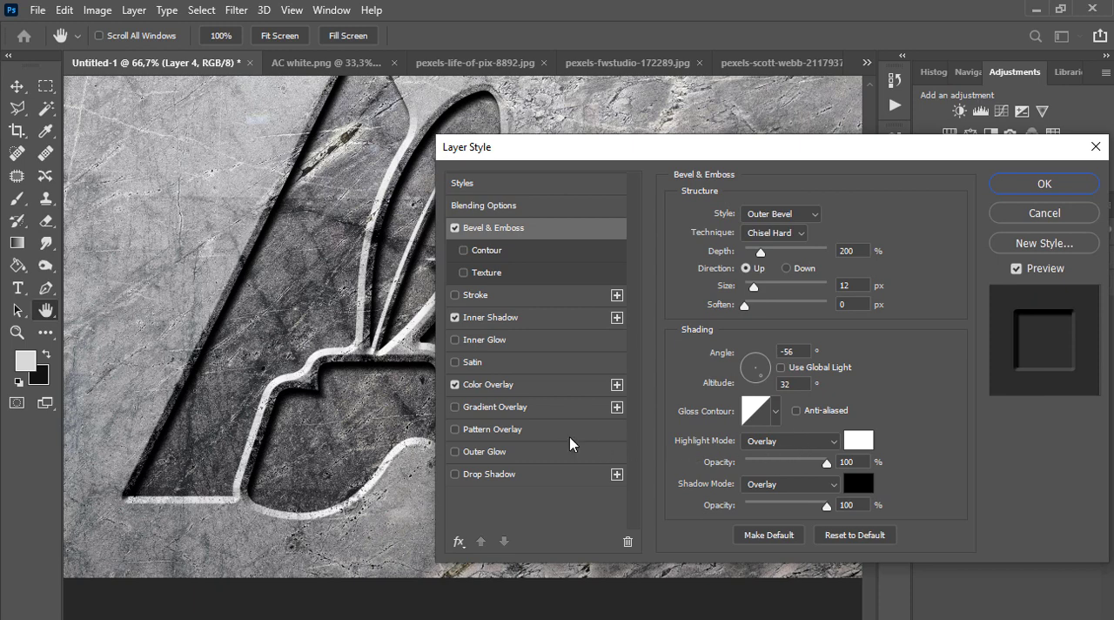
click(858, 441)
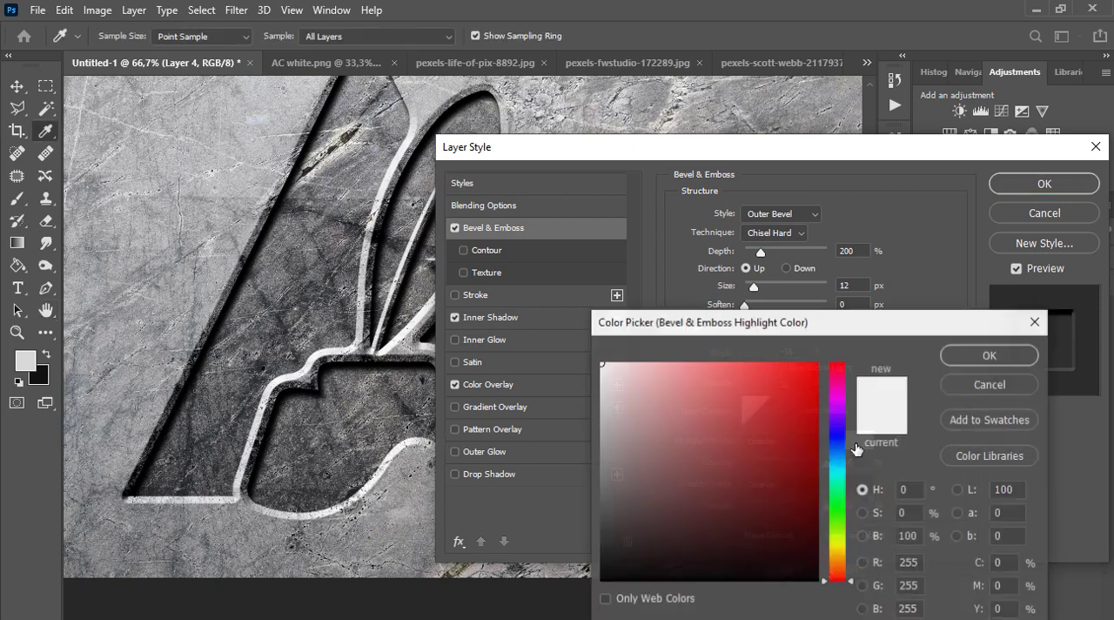
click(601, 579)
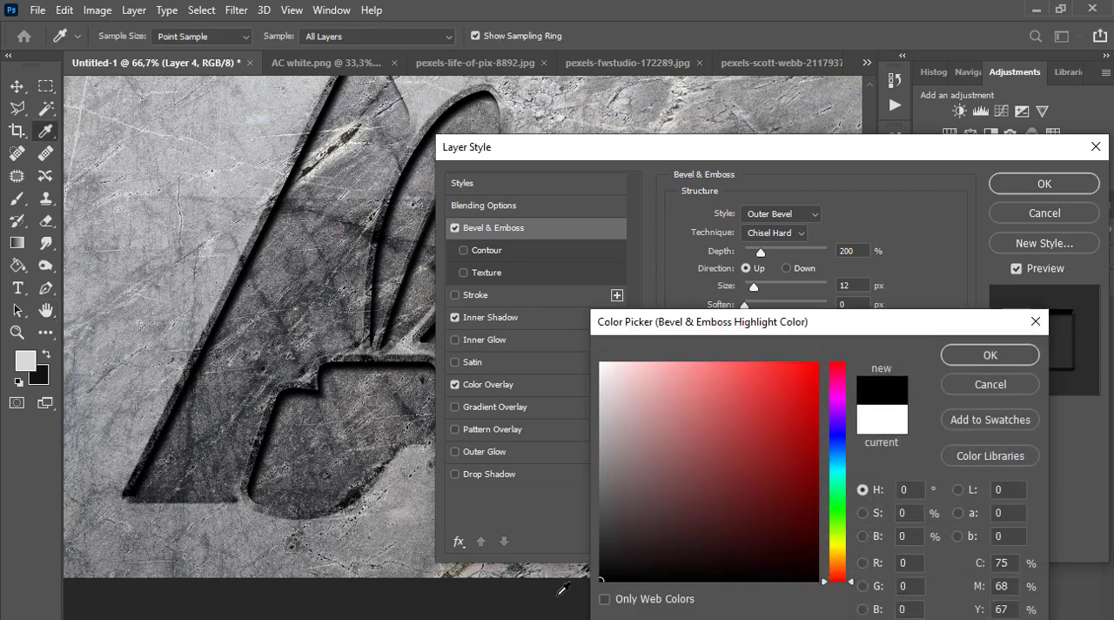
click(890, 422)
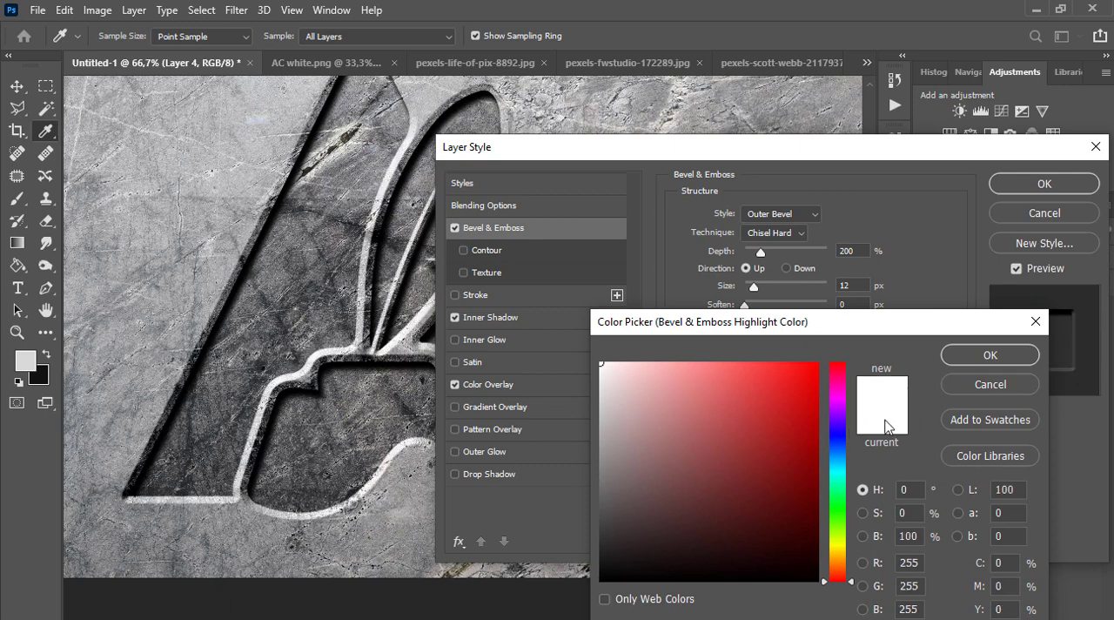
click(723, 517)
click(601, 580)
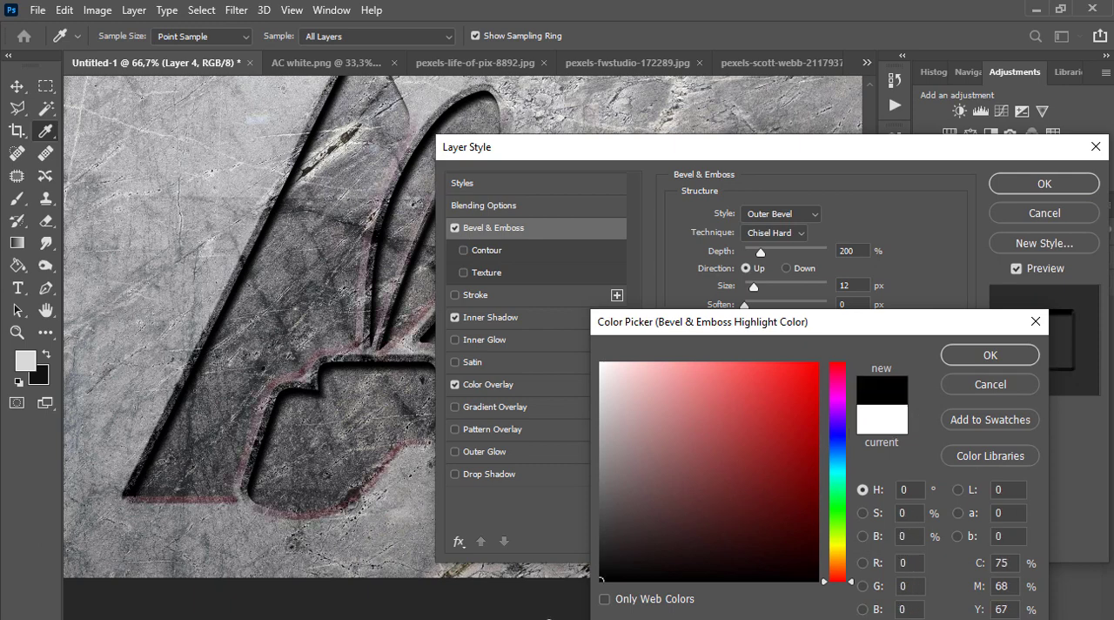
drag(644, 447, 584, 361)
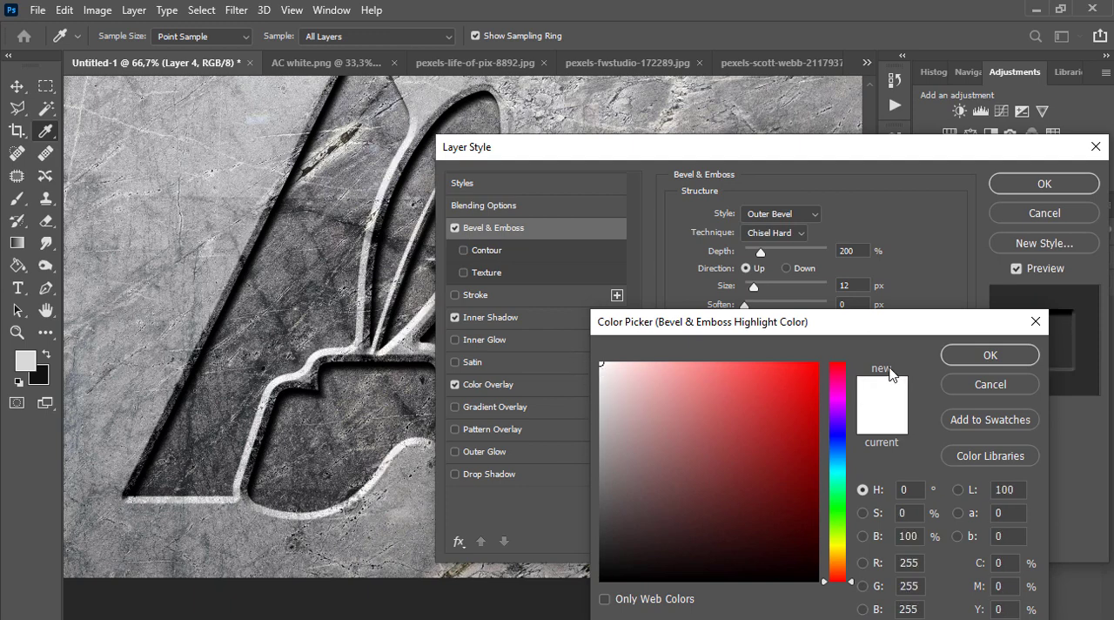
click(955, 359)
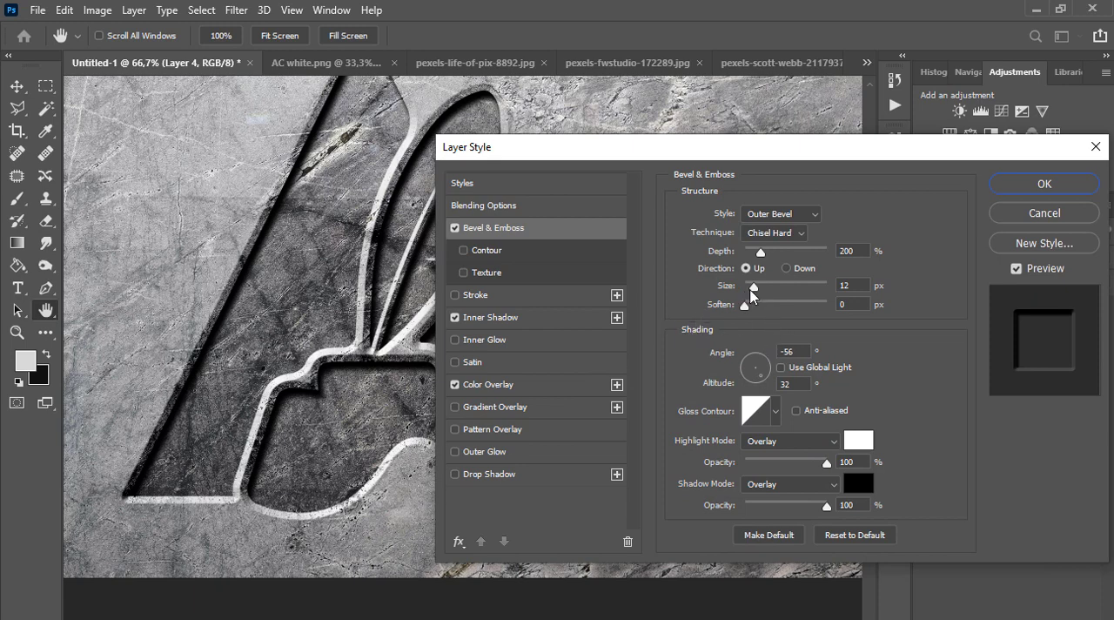
Set the Bevel & Emboss depth to 209% and its size to 21 px
mouse_move(761, 253)
mouse_down()
mouse_move(768, 258)
mouse_move(754, 260)
mouse_move(764, 259)
mouse_up()
drag(754, 288, 757, 288)
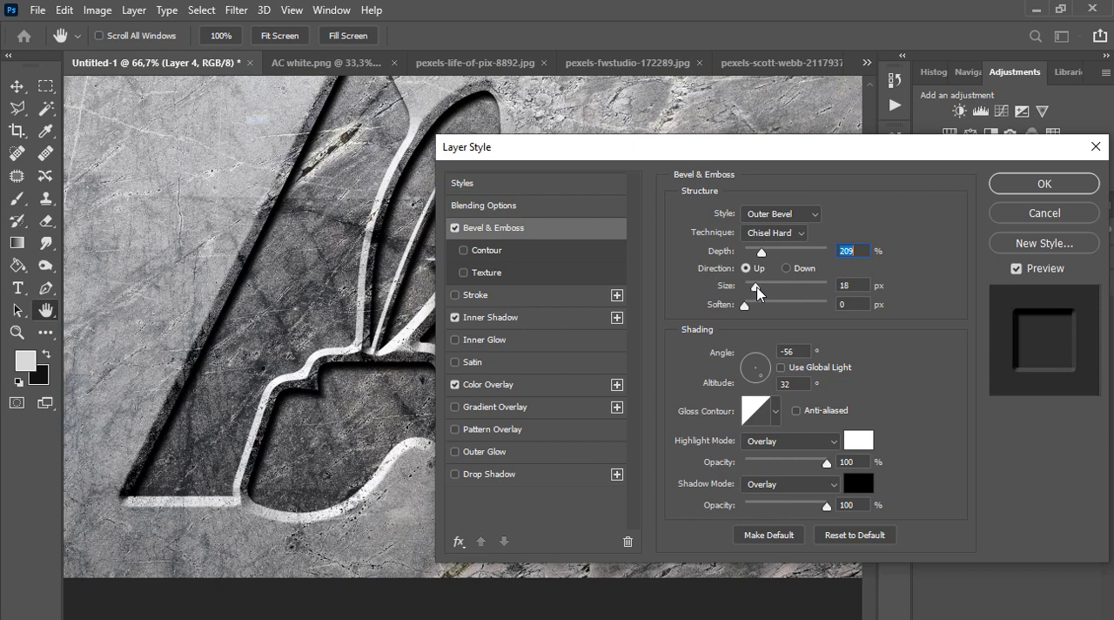
drag(757, 292, 758, 293)
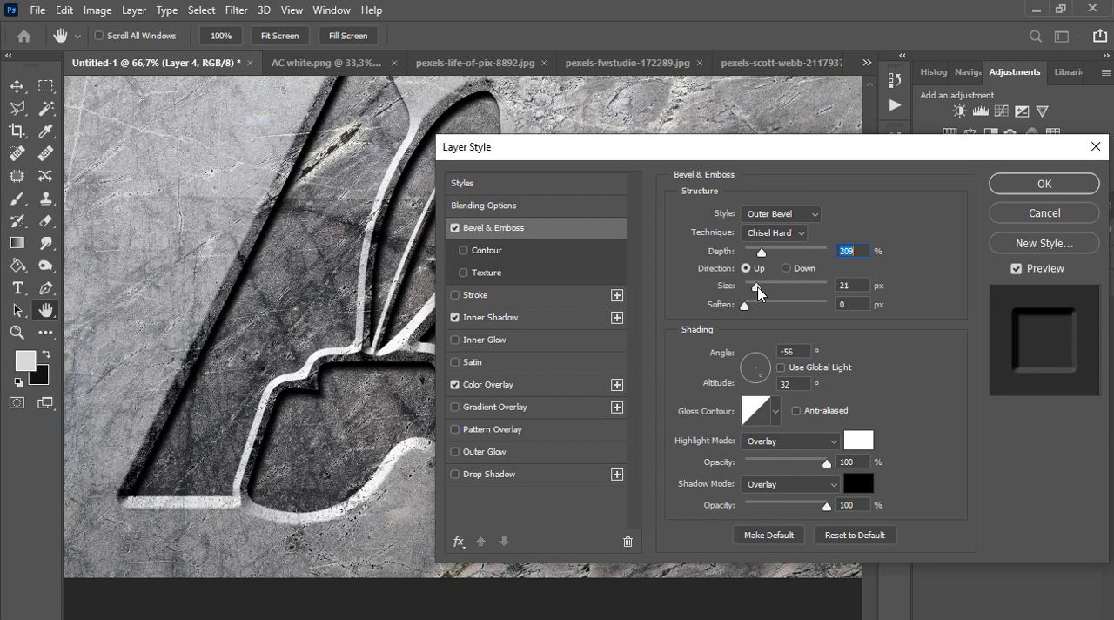
Apply the adjusted layer style to the logo and view the whole composition
click(758, 292)
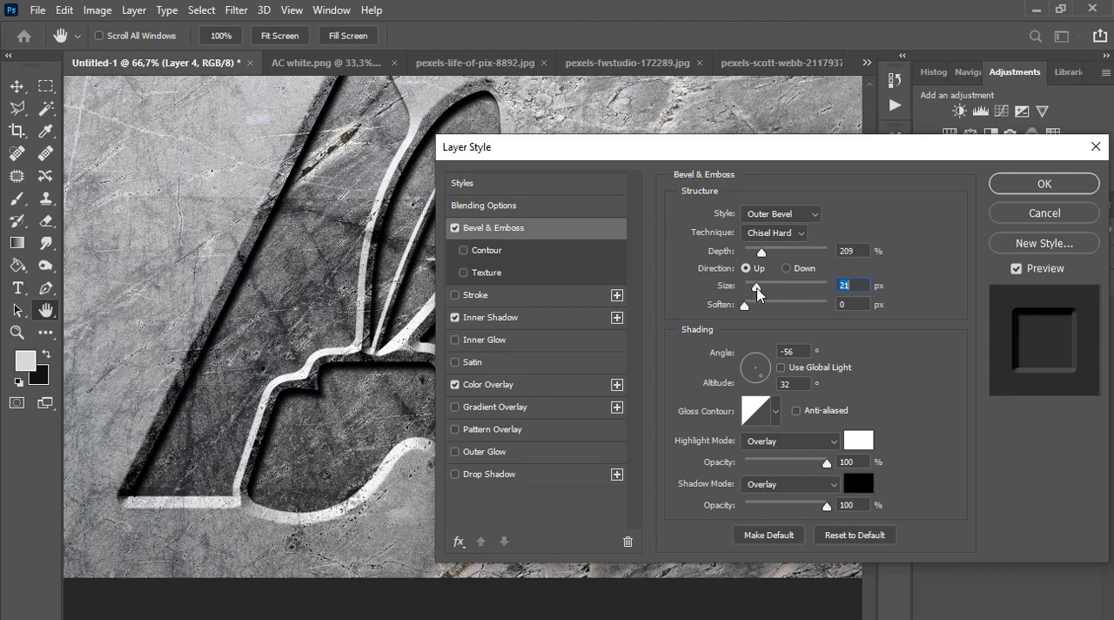
click(1022, 187)
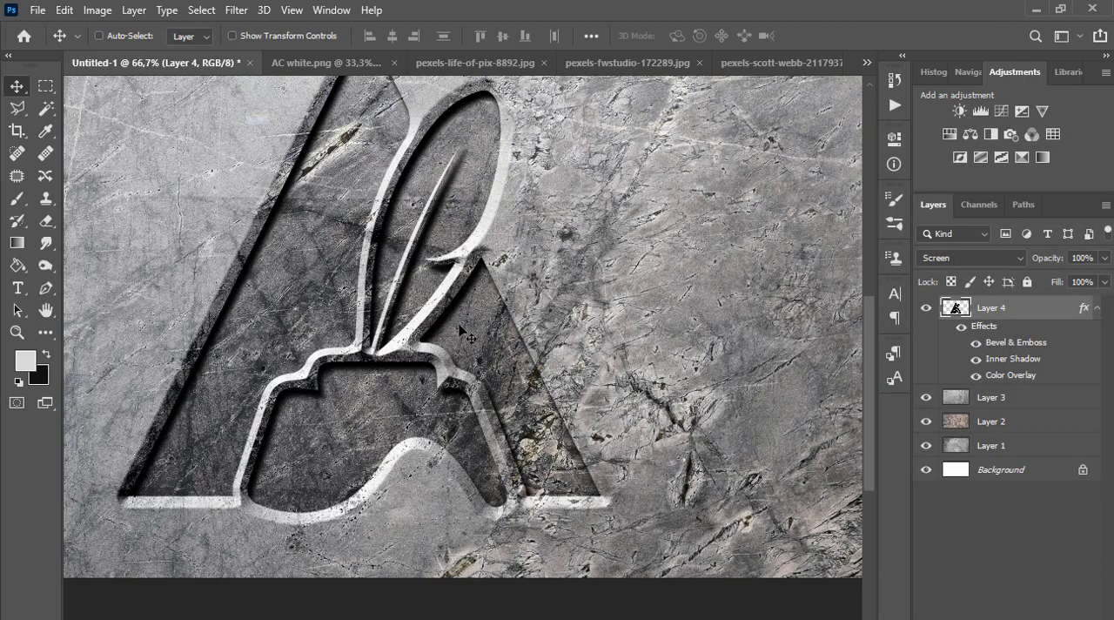
alt+click(458, 325)
alt+click(459, 325)
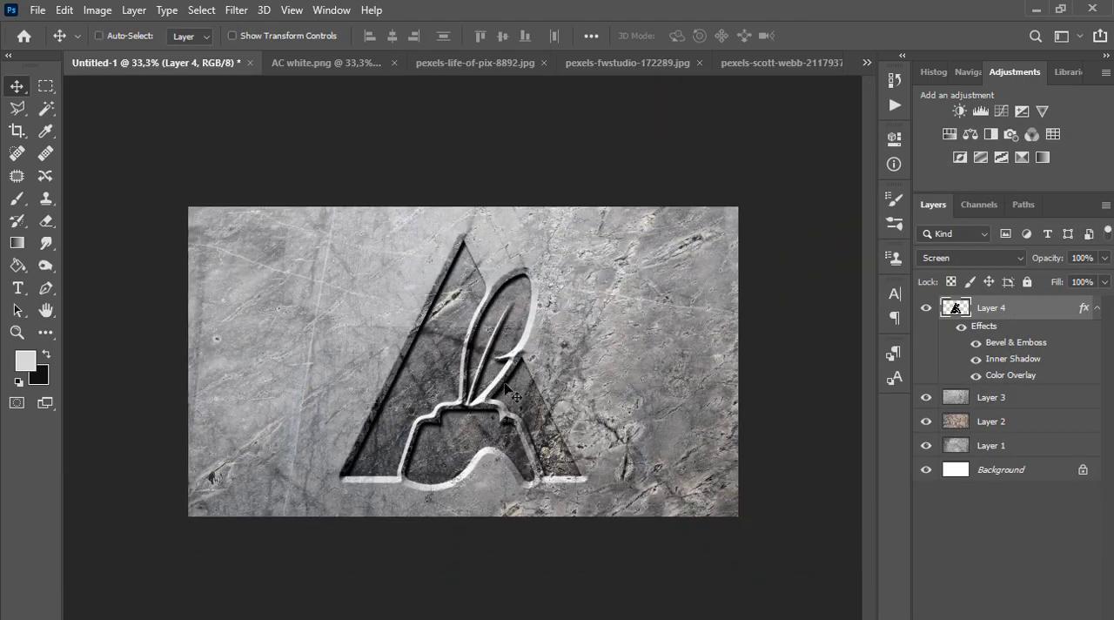
Compare the engraved logo on the Layer 3, Layer 2 and Layer 1 textures by toggling the upper texture layers
click(926, 398)
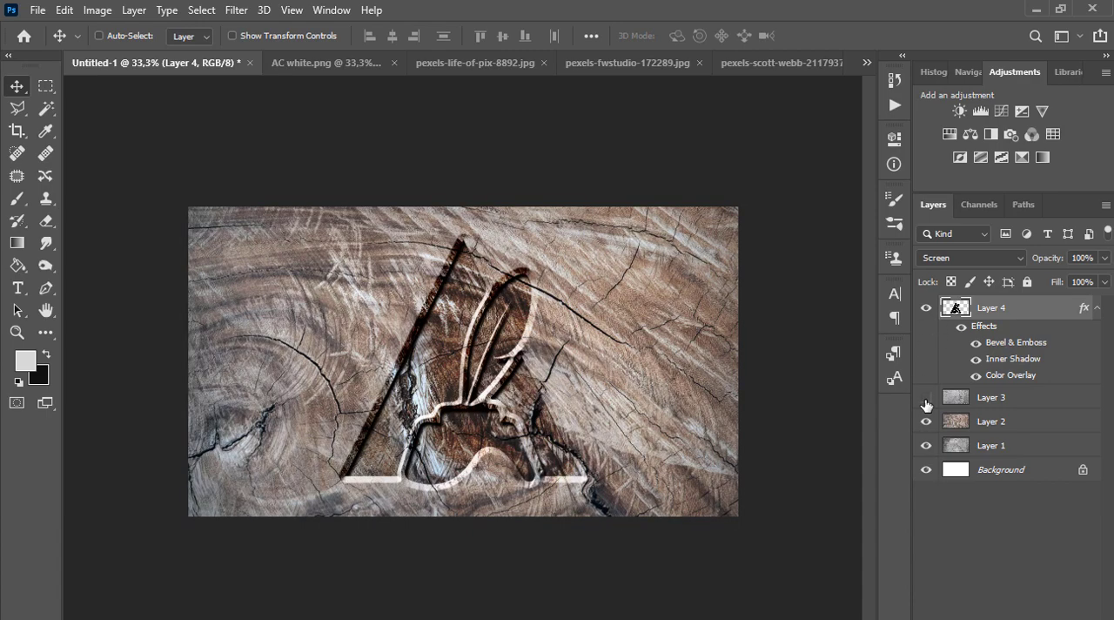
click(926, 399)
click(926, 399)
click(926, 398)
click(926, 399)
click(926, 421)
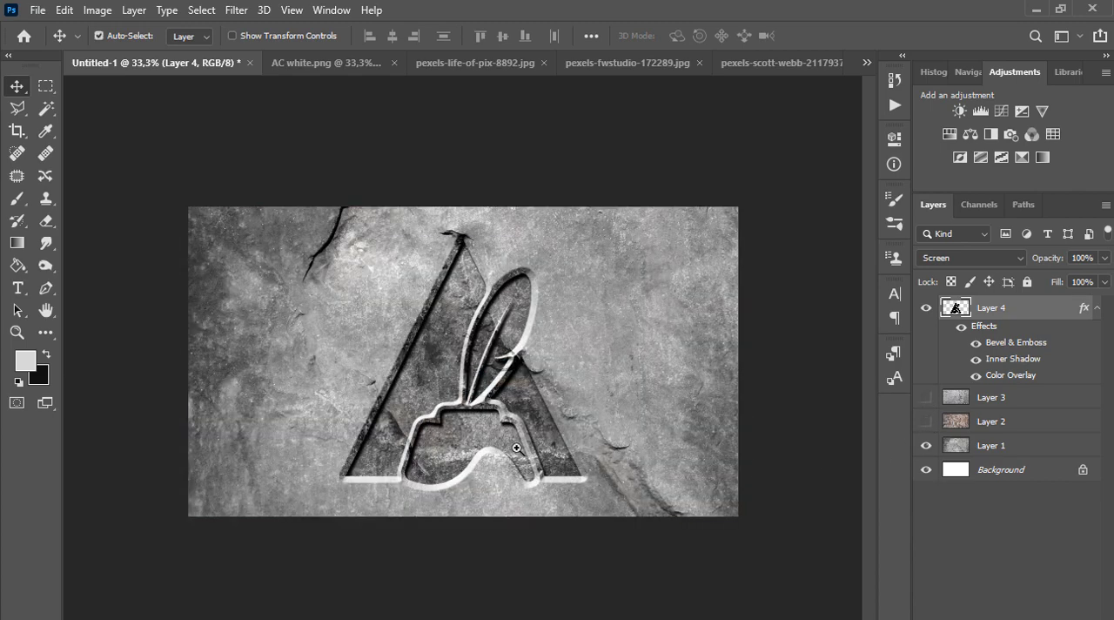
scroll(518, 448, up, 1)
scroll(568, 416, down, 1)
scroll(545, 428, up, 1)
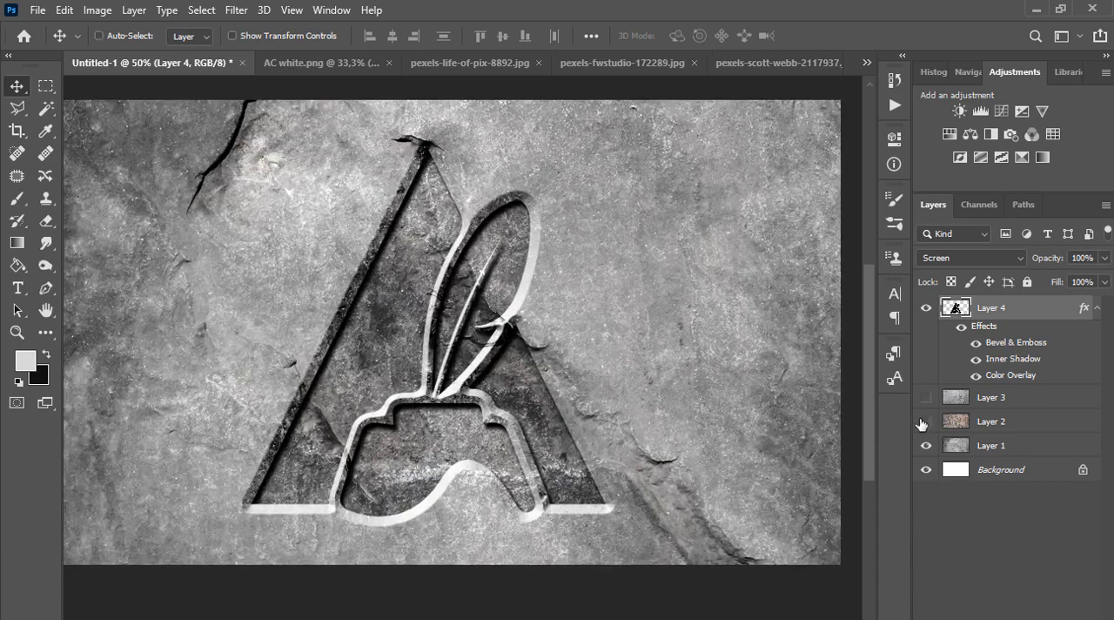
Show the wood texture on Layer 2 and enlarge it to about 151% so it fills the canvas
click(926, 421)
key(ctrl+minus)
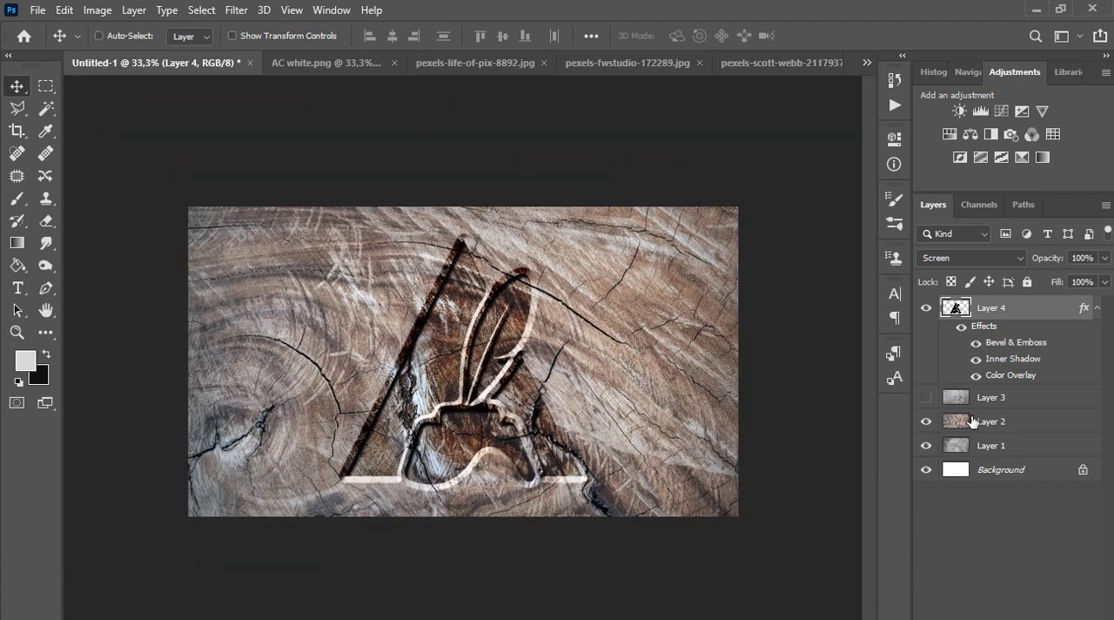
click(972, 422)
drag(565, 421, 590, 388)
key(ctrl+t)
ctrl+alt+click(590, 388)
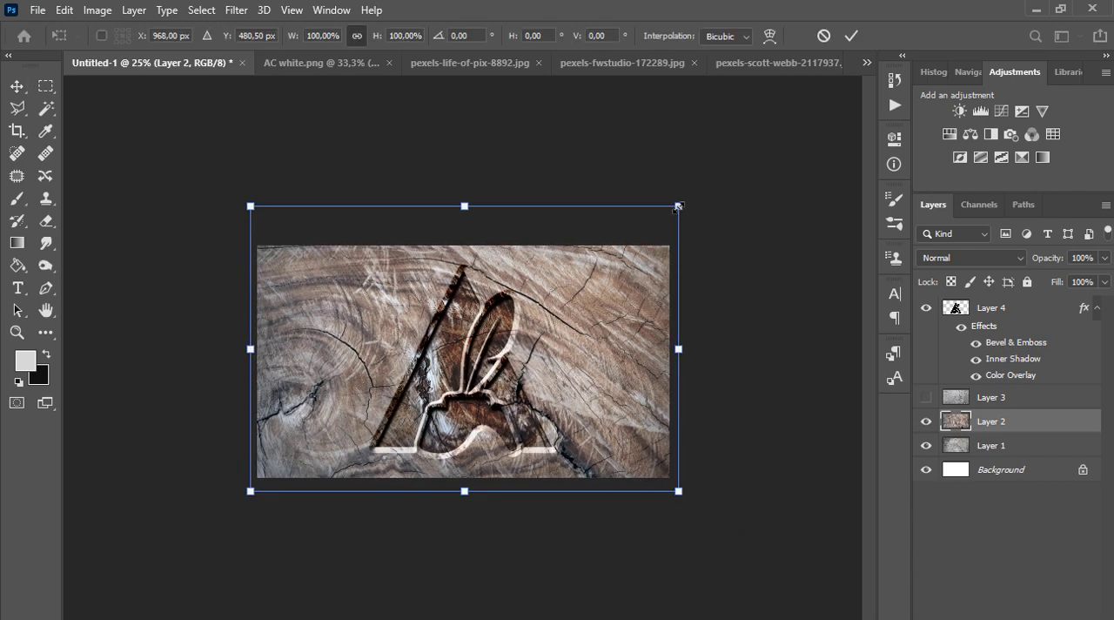
drag(674, 204, 786, 137)
drag(541, 360, 541, 361)
drag(616, 351, 615, 350)
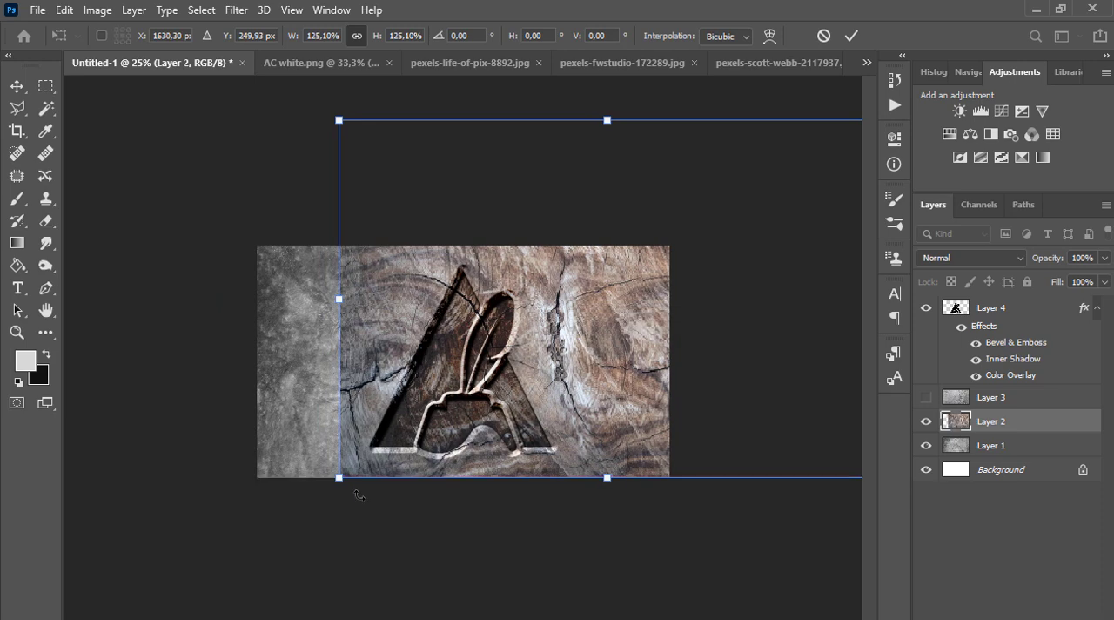
drag(341, 477, 232, 552)
drag(387, 491, 350, 489)
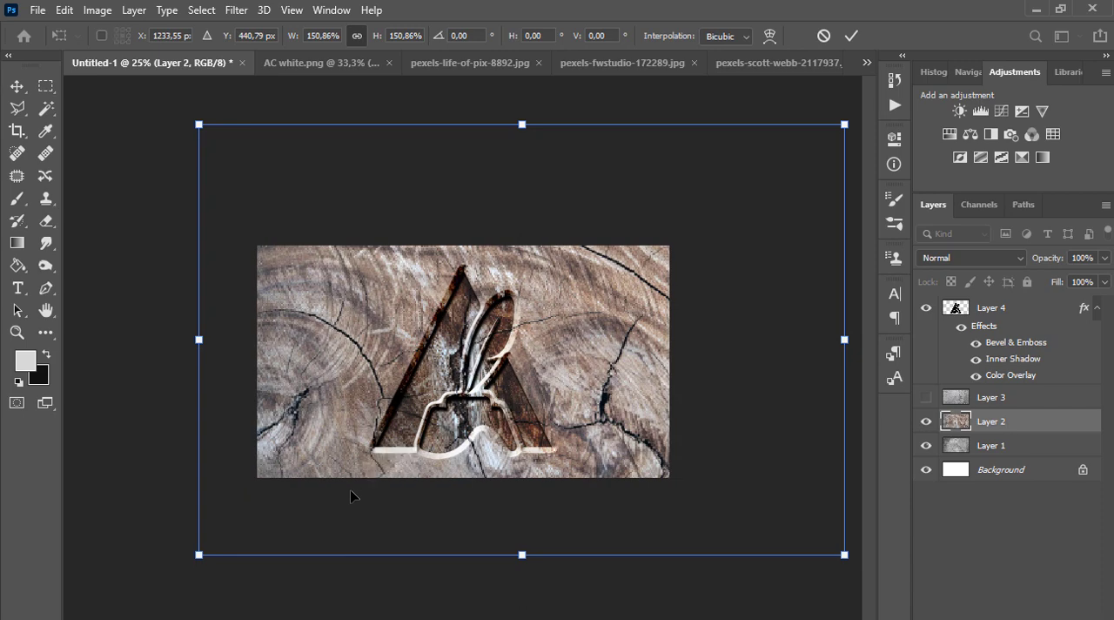
key(Return)
Reposition the enlarged wood texture behind the logo, keeping the whole canvas covered
drag(451, 501, 462, 550)
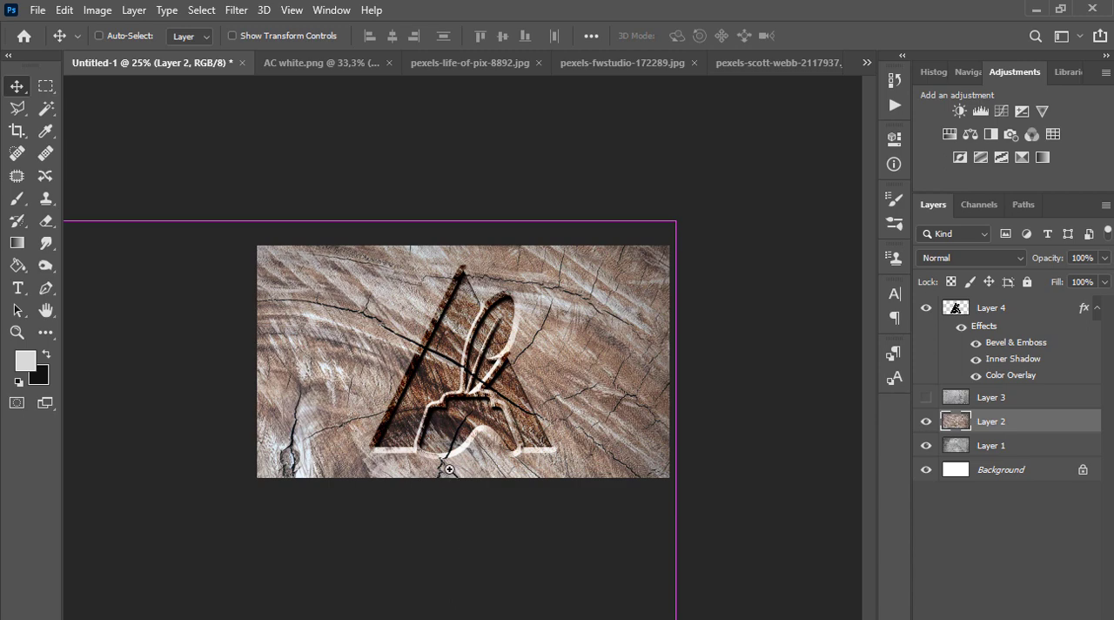
ctrl+click(450, 469)
key(ctrl+minus)
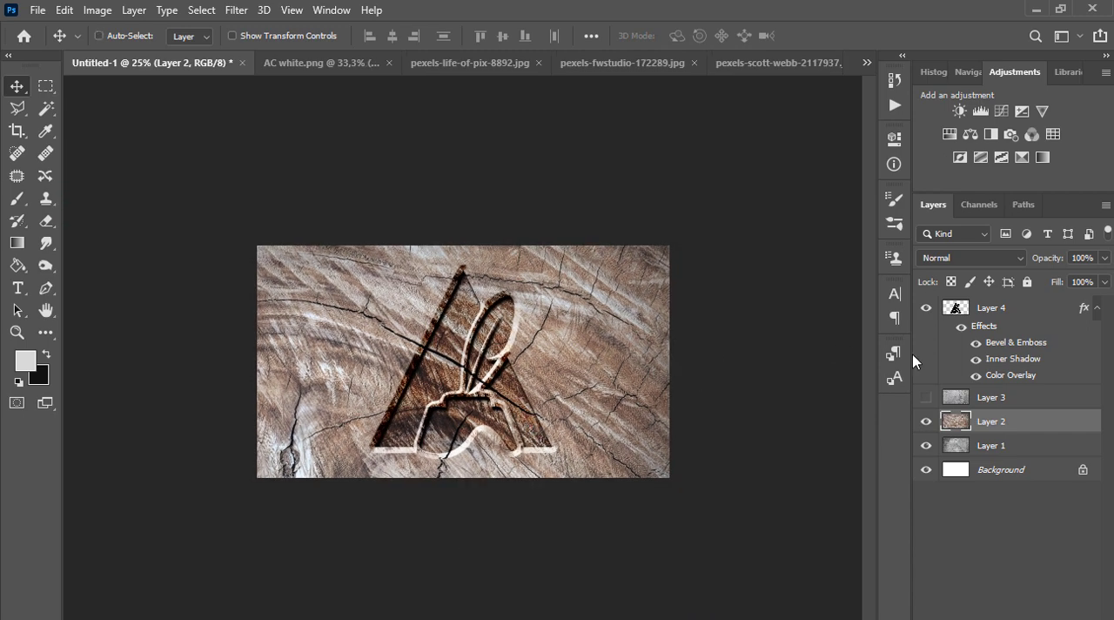
Show the stone texture on Layer 3 again and hide the logo on Layer 4
click(997, 312)
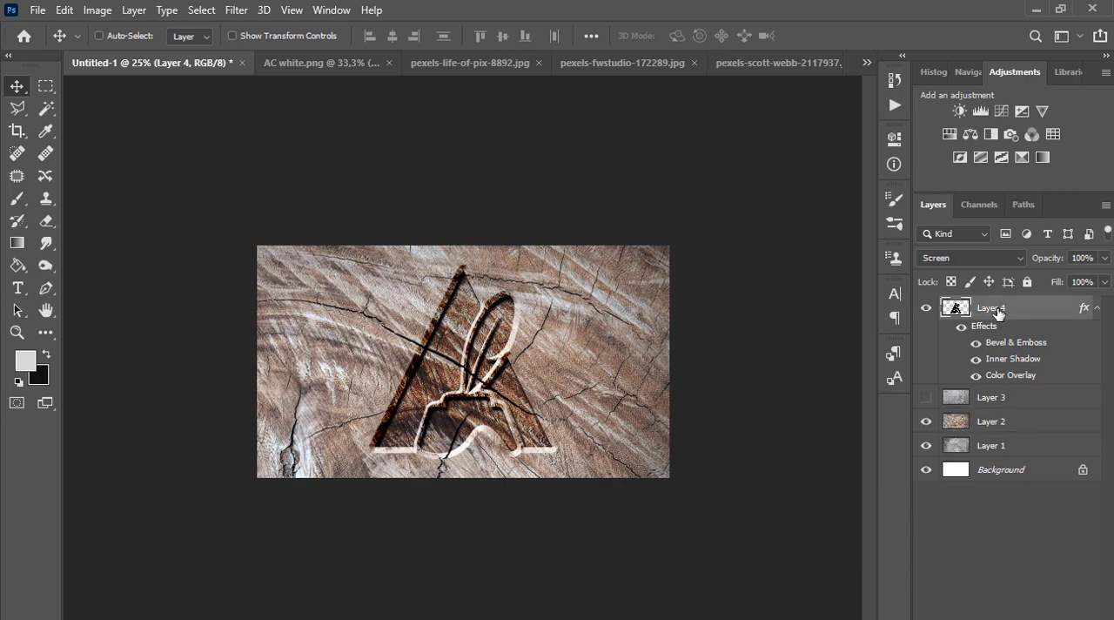
click(926, 397)
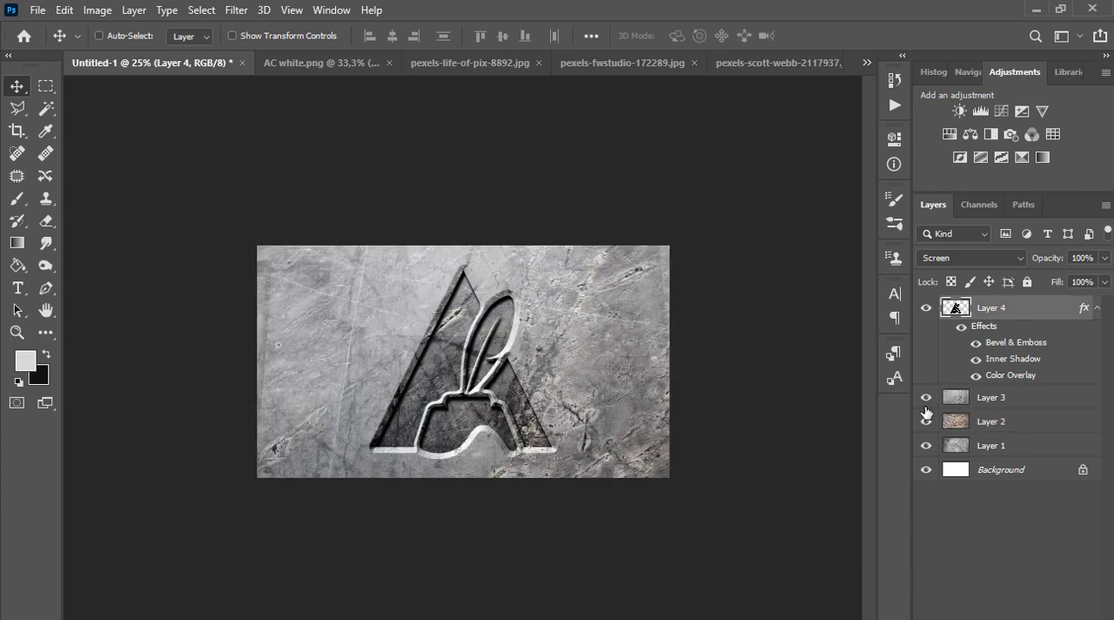
key(ctrl+plus)
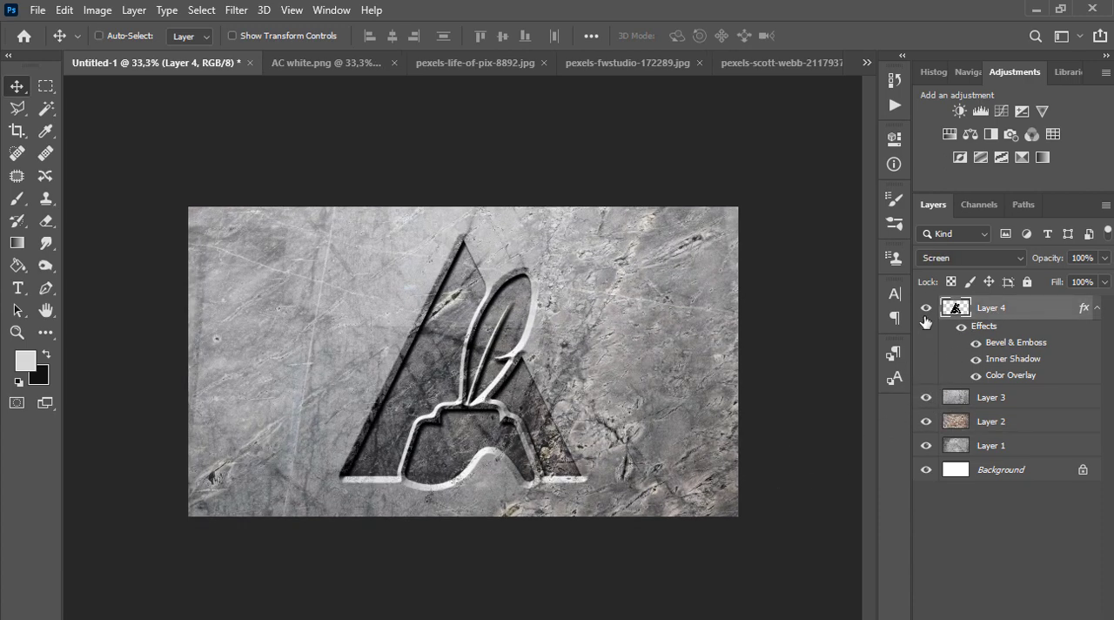
click(926, 308)
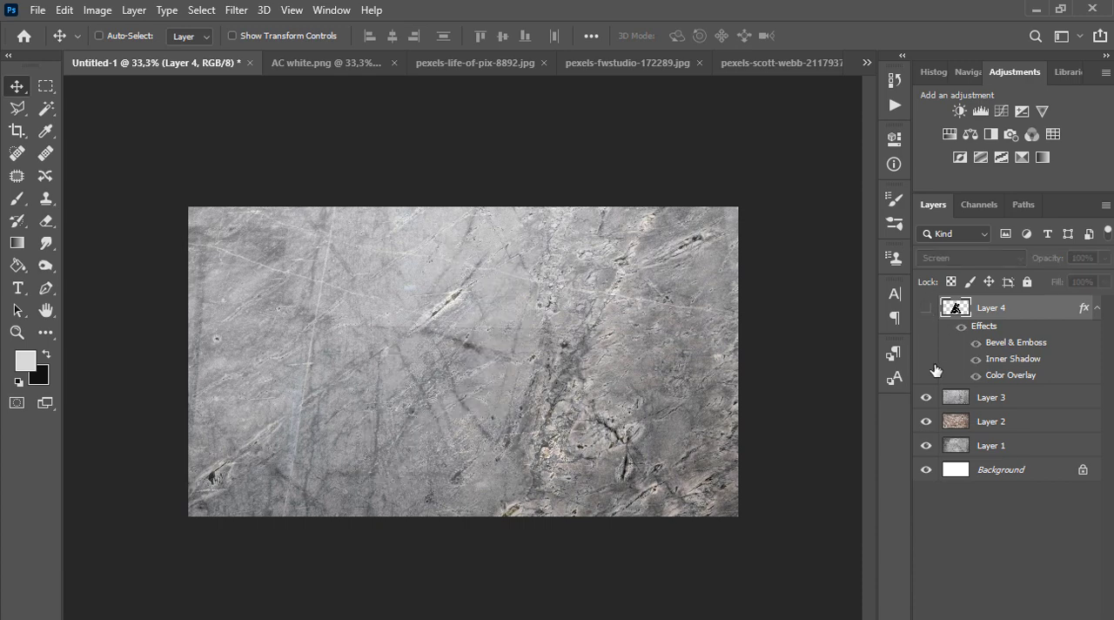
Add the text ARTSEGA in black Bebas Neue Regular on the stone texture
click(18, 287)
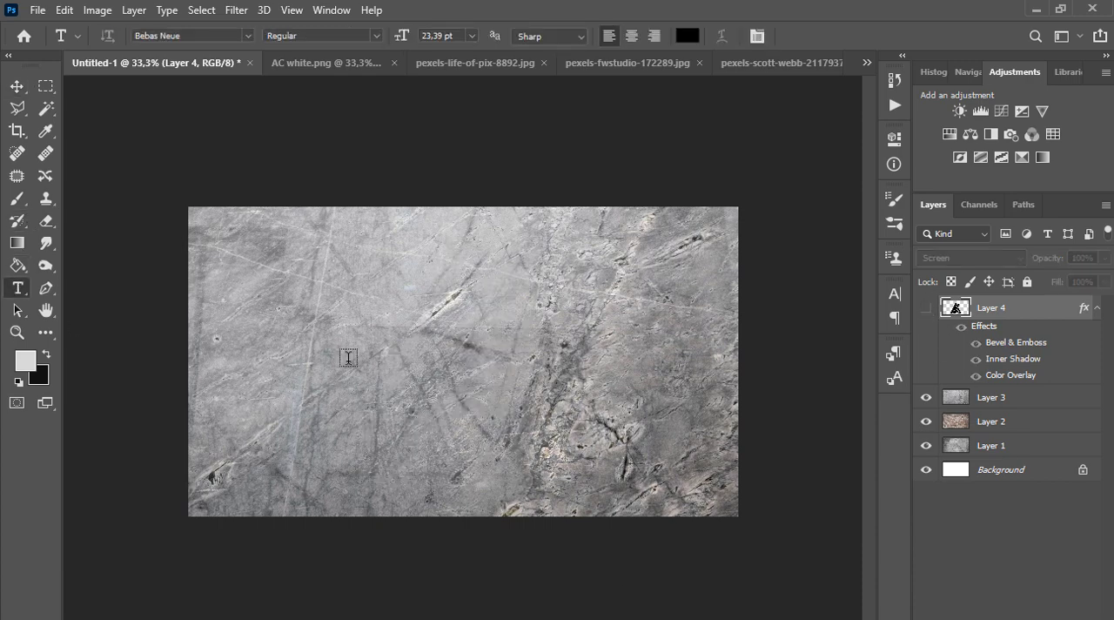
click(348, 357)
text(A)
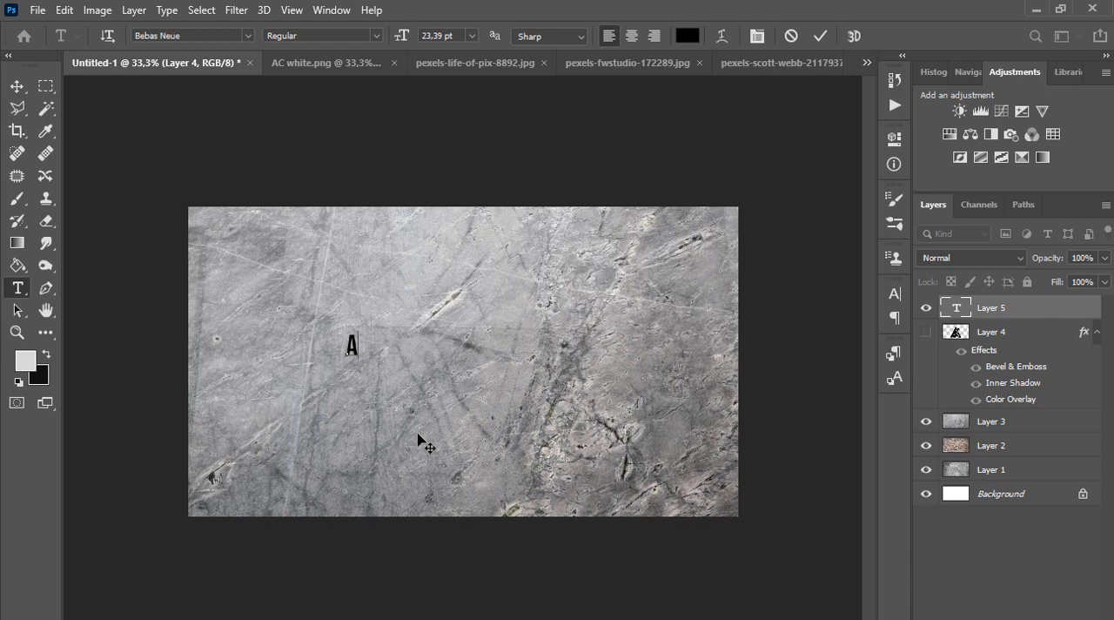
text(RTSEG)
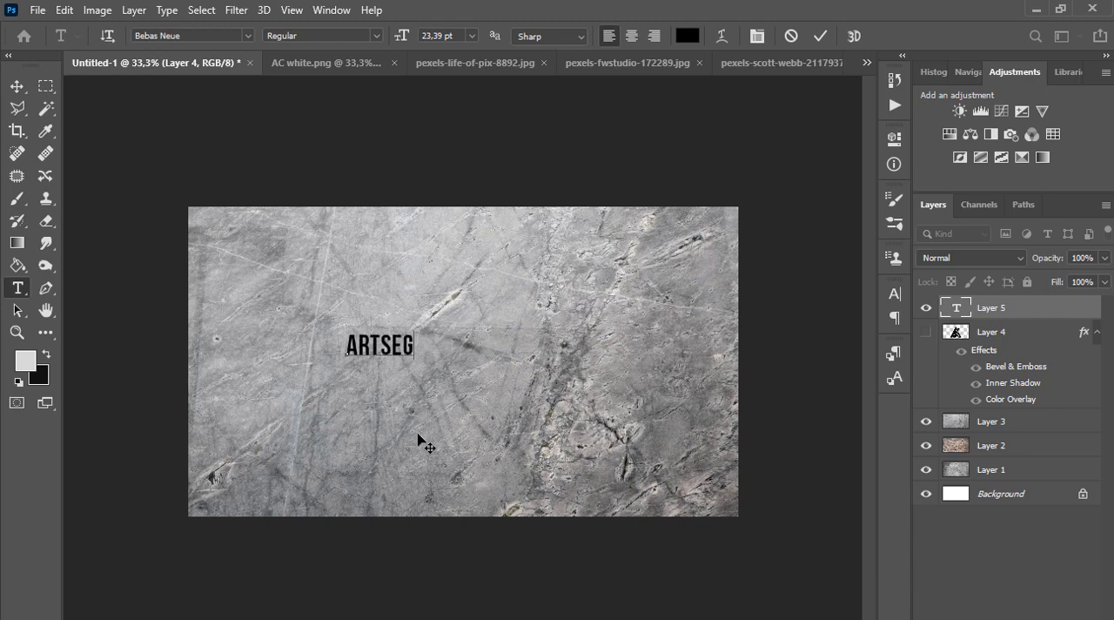
text(A)
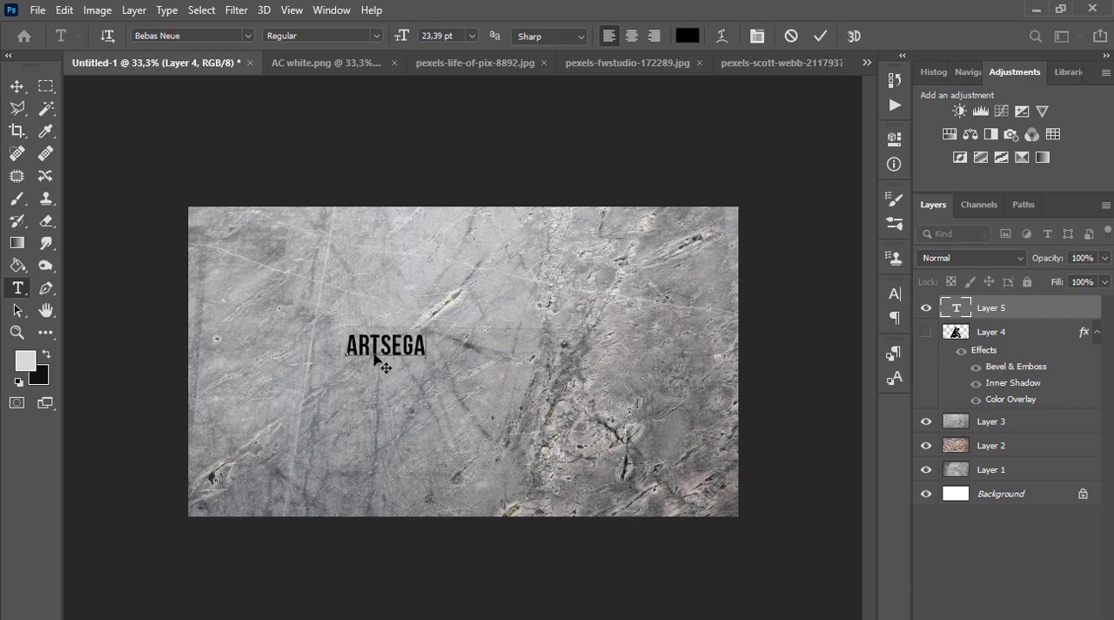
click(17, 86)
Enlarge the ARTSEGA text to span most of the canvas width and center it on the Background layer
key(ctrl+t)
drag(424, 357, 773, 516)
key(Return)
drag(618, 449, 522, 398)
click(1001, 496)
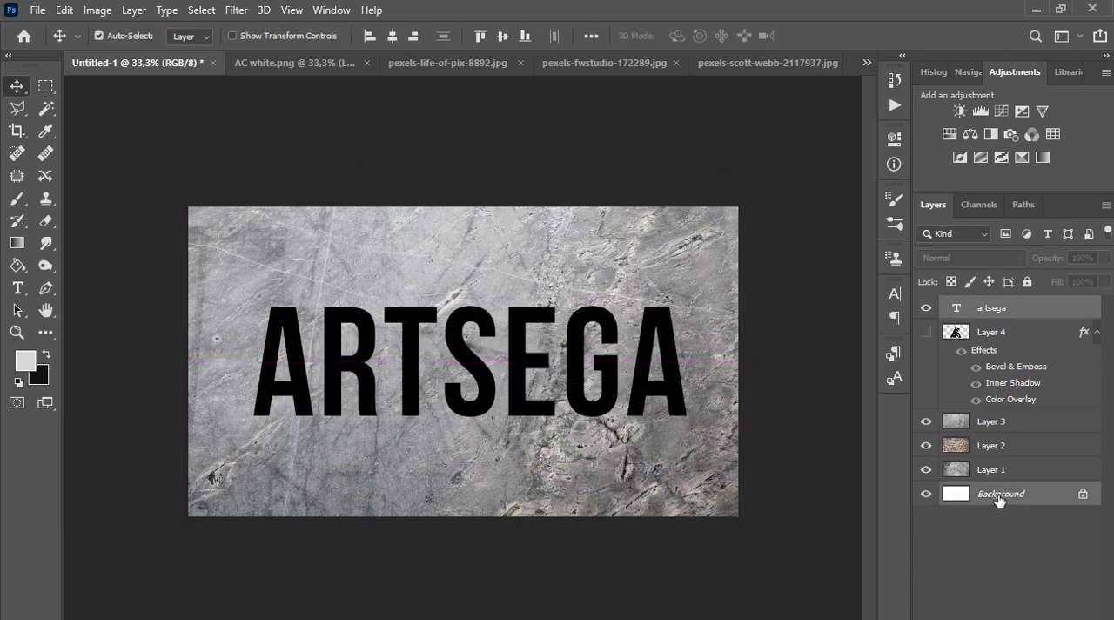
click(392, 36)
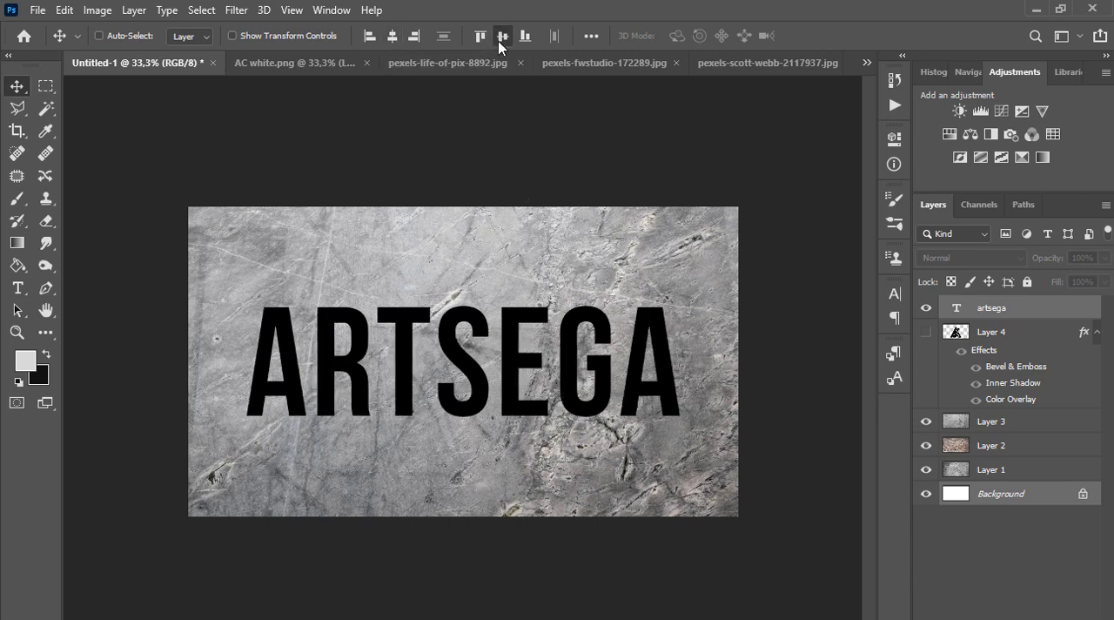
Set the artsega text layer's blend mode to Screen in its blending options
click(1037, 316)
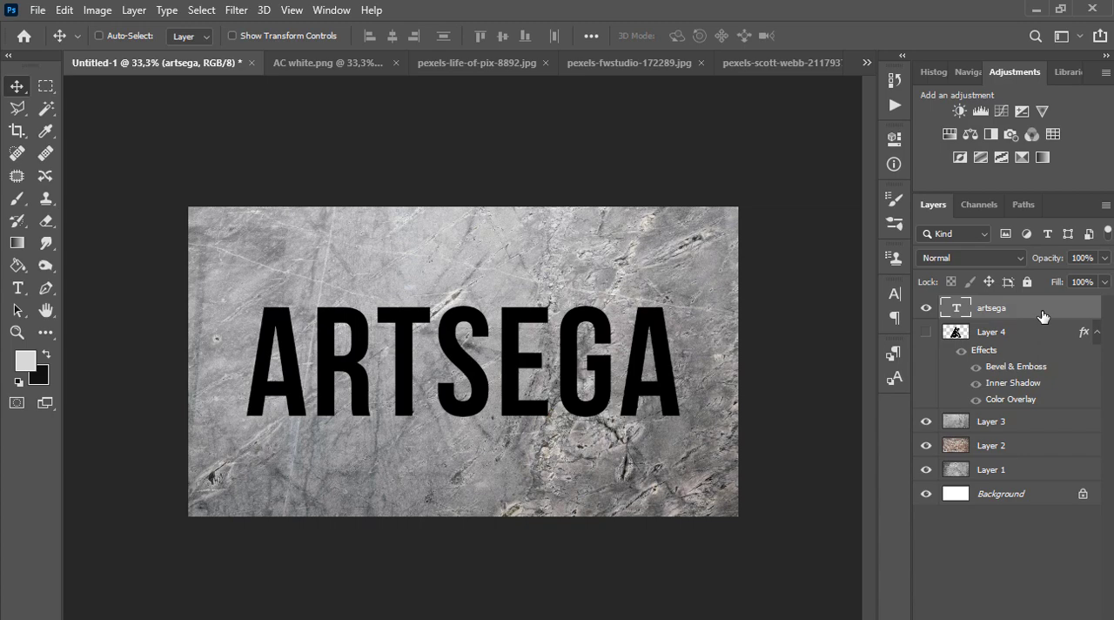
double_click(1043, 316)
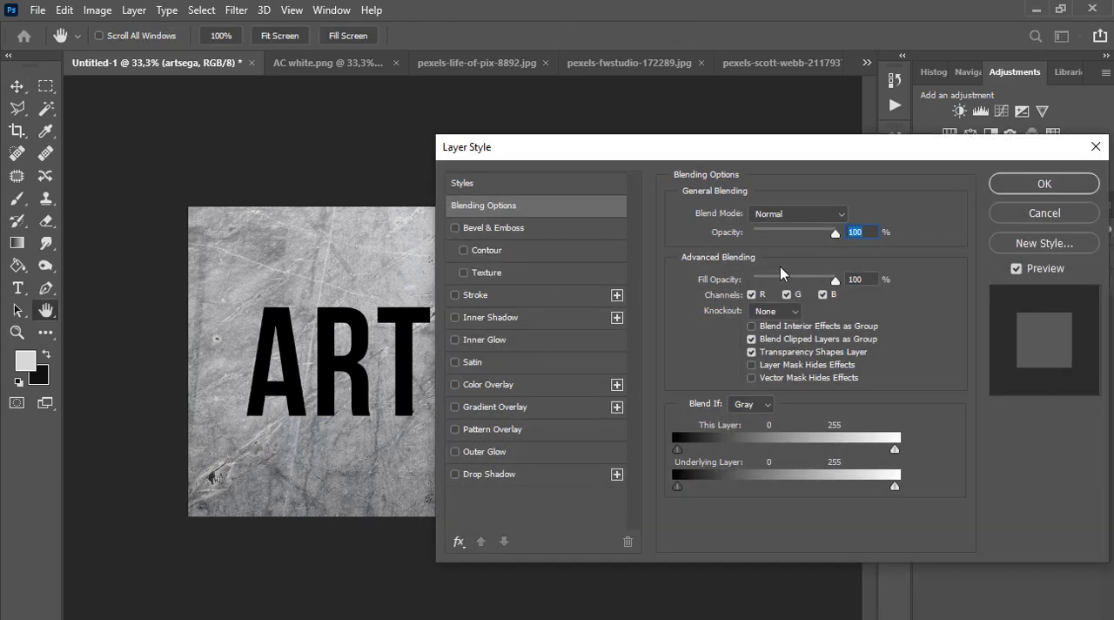
click(797, 217)
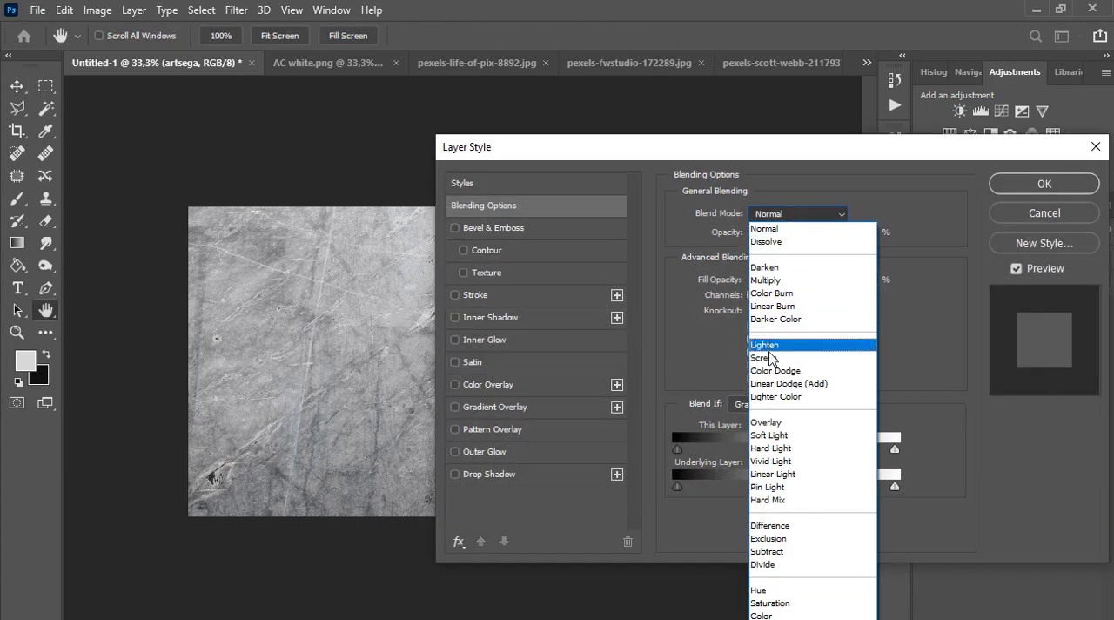
click(769, 358)
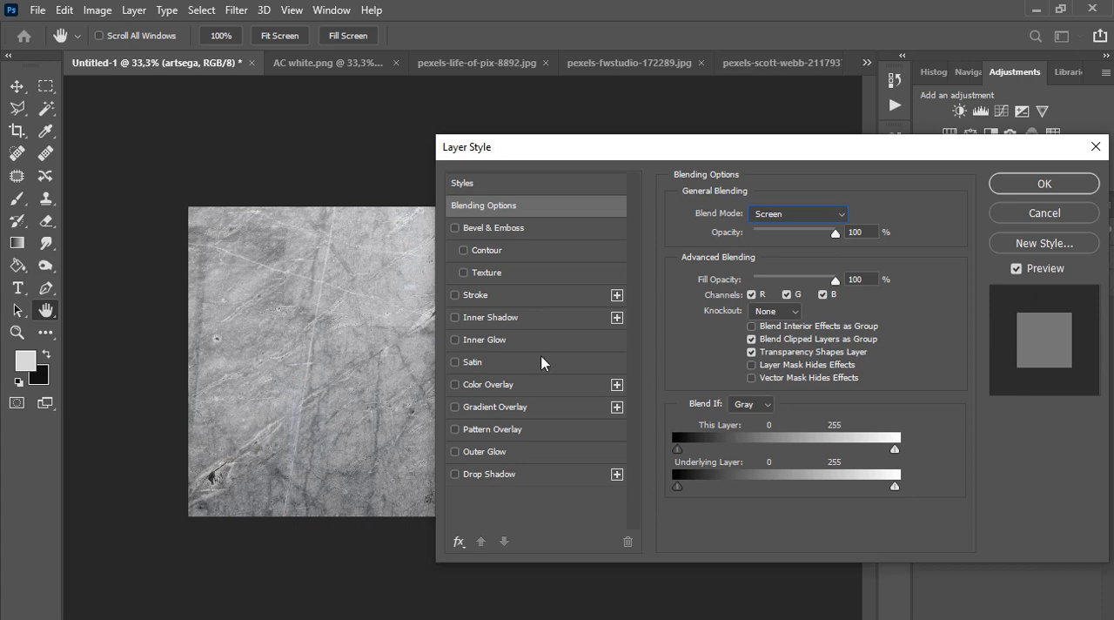
Apply Bevel & Emboss, a Multiply Inner Shadow and a black 60% Color Overlay in Overlay mode to the text
click(497, 229)
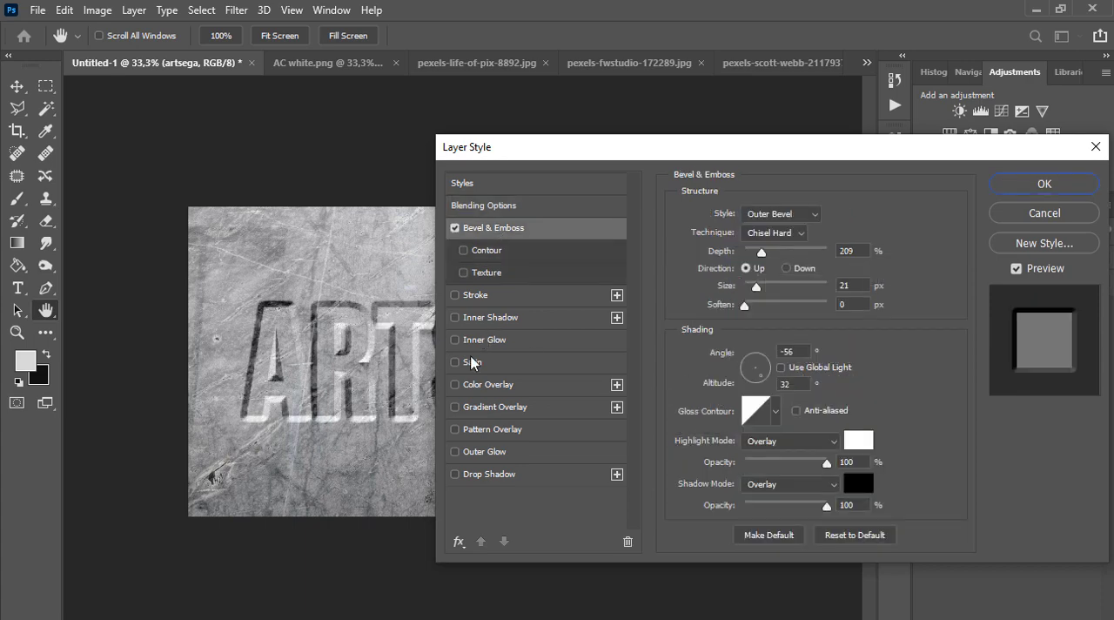
click(479, 321)
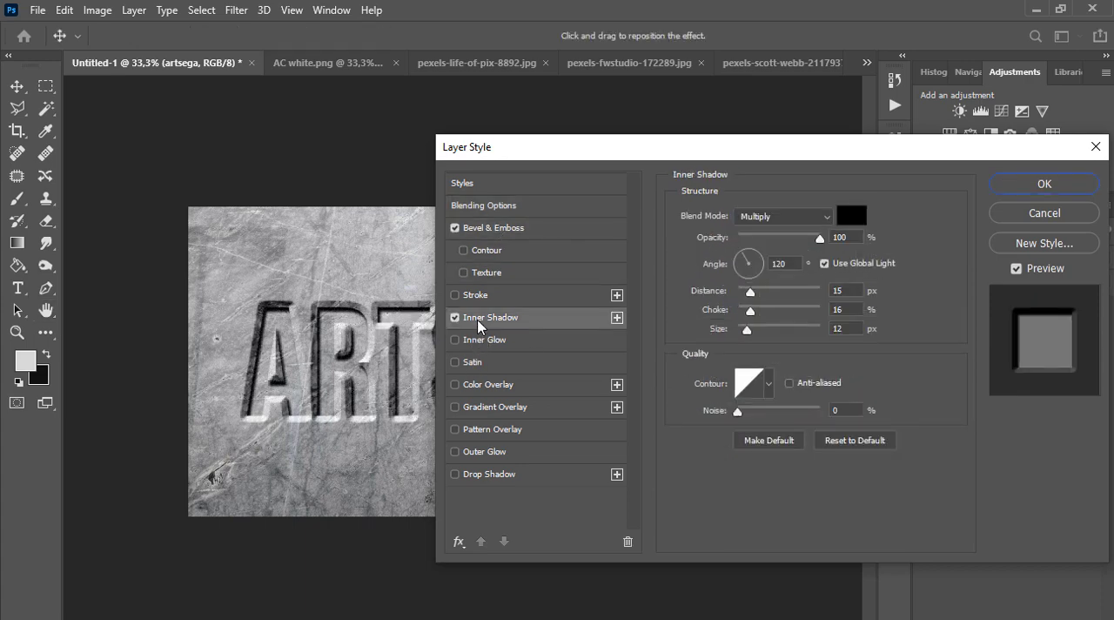
click(501, 389)
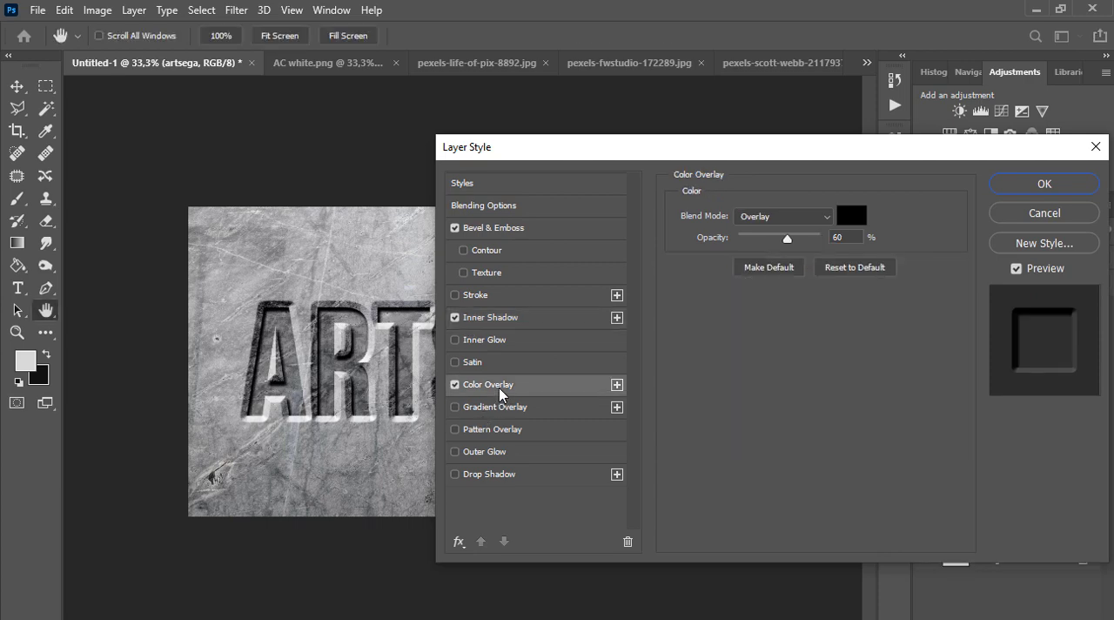
click(481, 320)
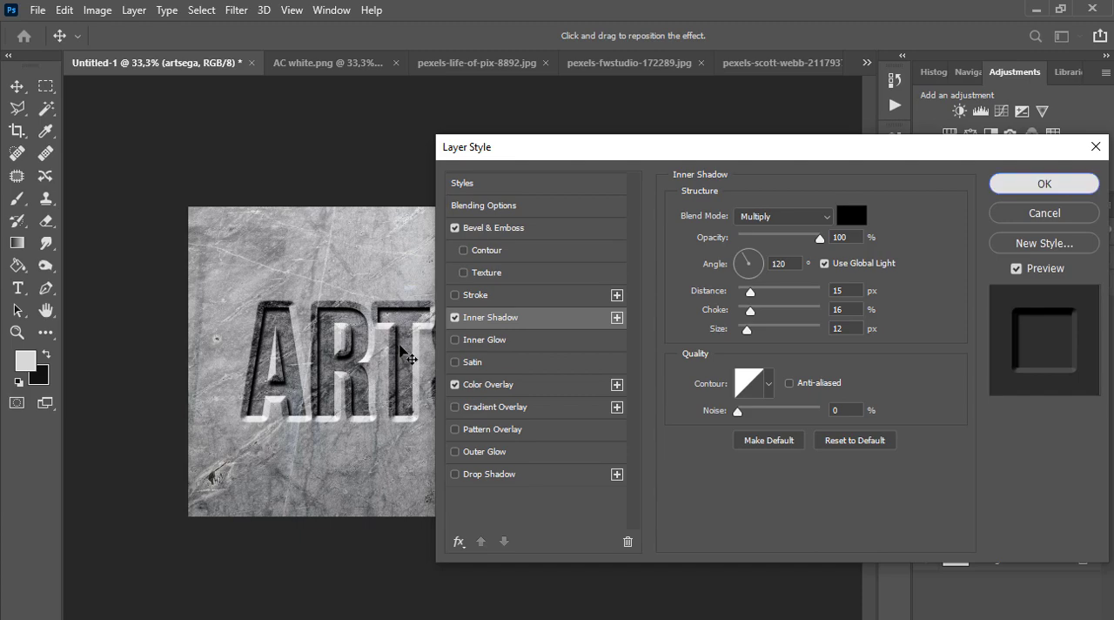
key(Return)
Examine the engraved ARTSEGA lettering up close and briefly show the logo layer with it
scroll(400, 346, up, 1)
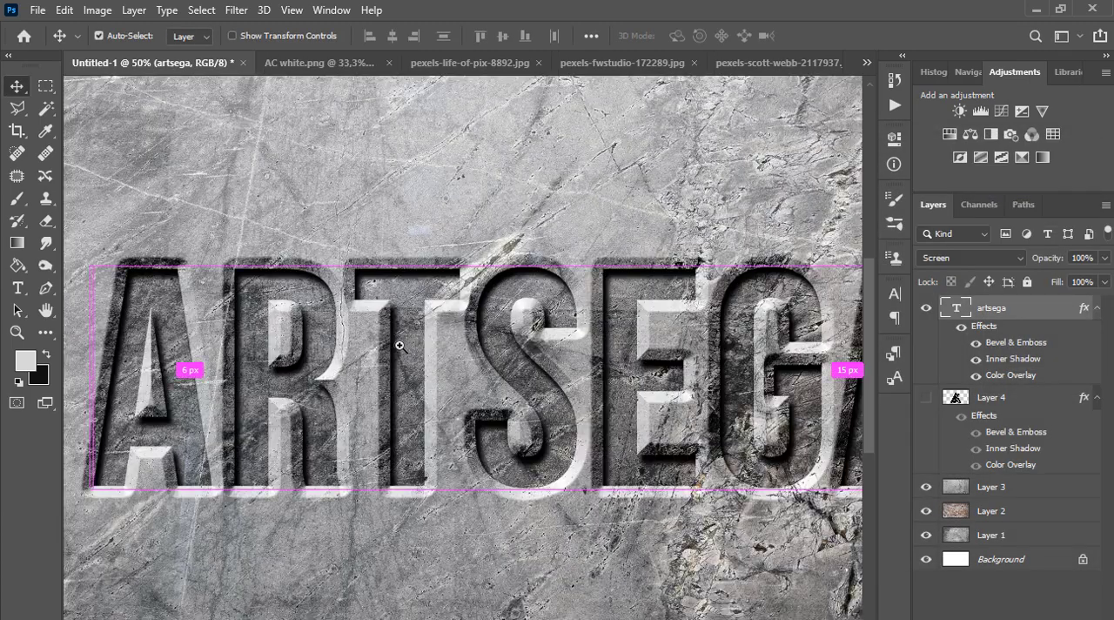
drag(619, 381, 305, 361)
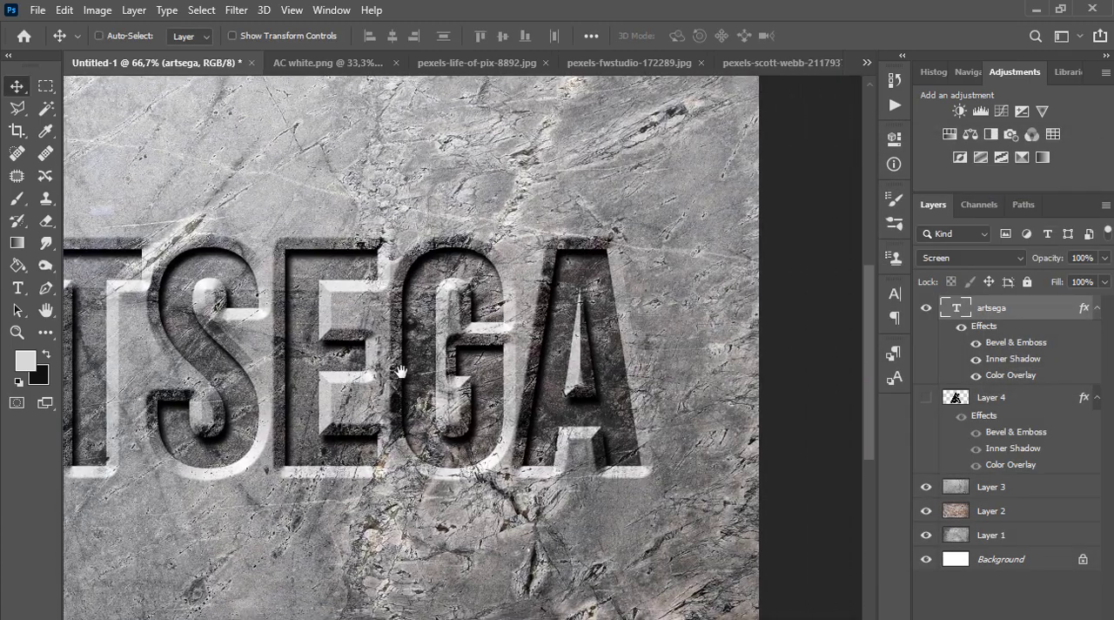
drag(401, 372, 287, 363)
scroll(353, 370, up, 1)
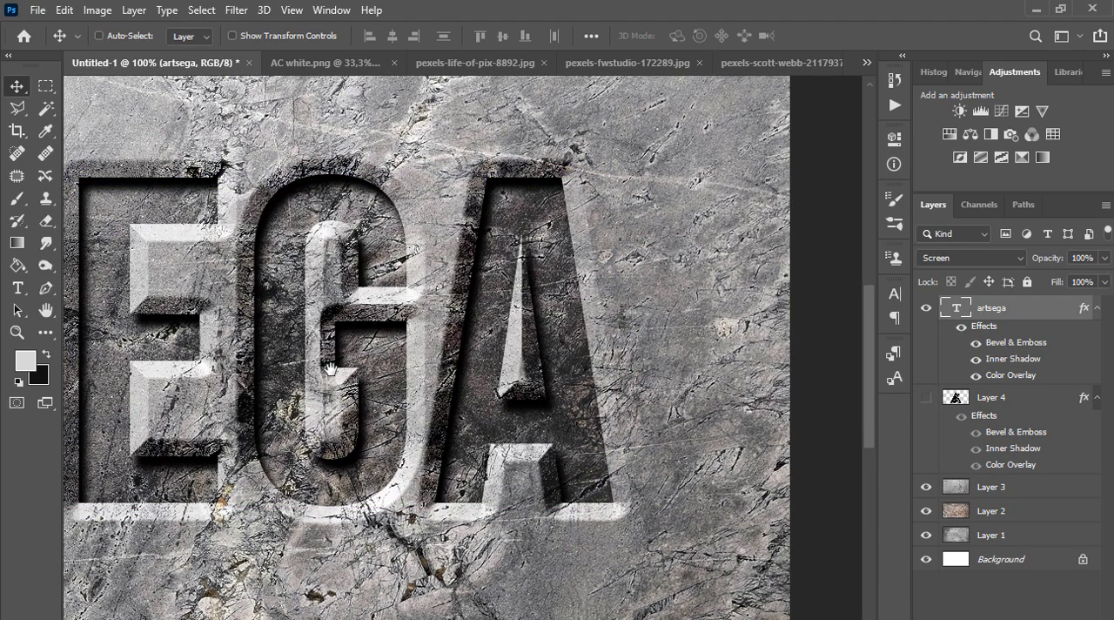
drag(354, 365, 549, 357)
scroll(484, 372, down, 1)
scroll(485, 372, down, 2)
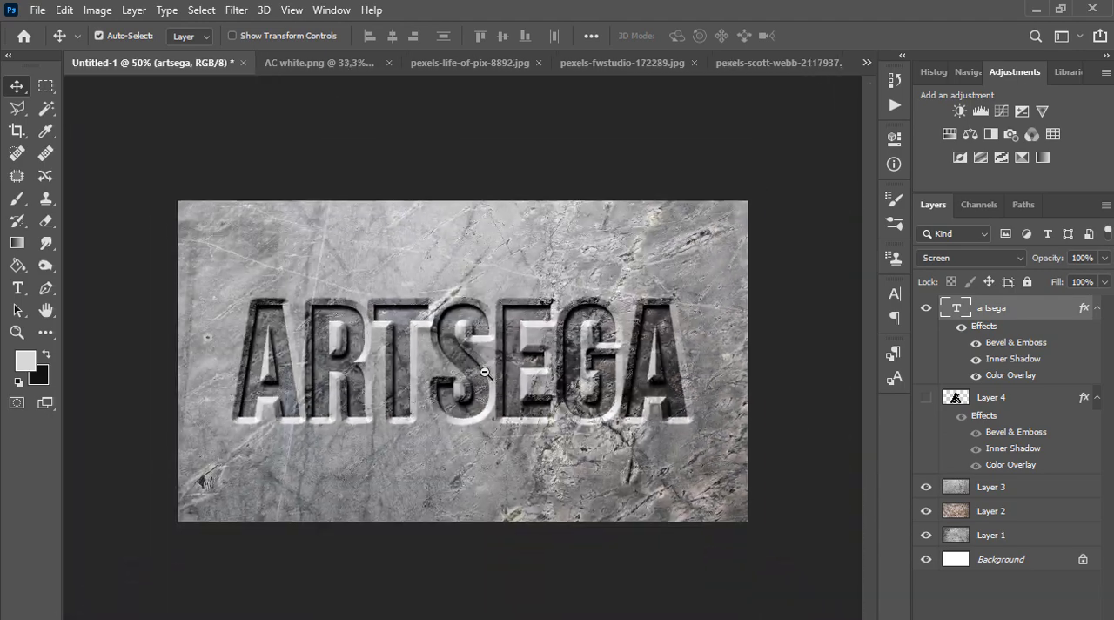
click(926, 399)
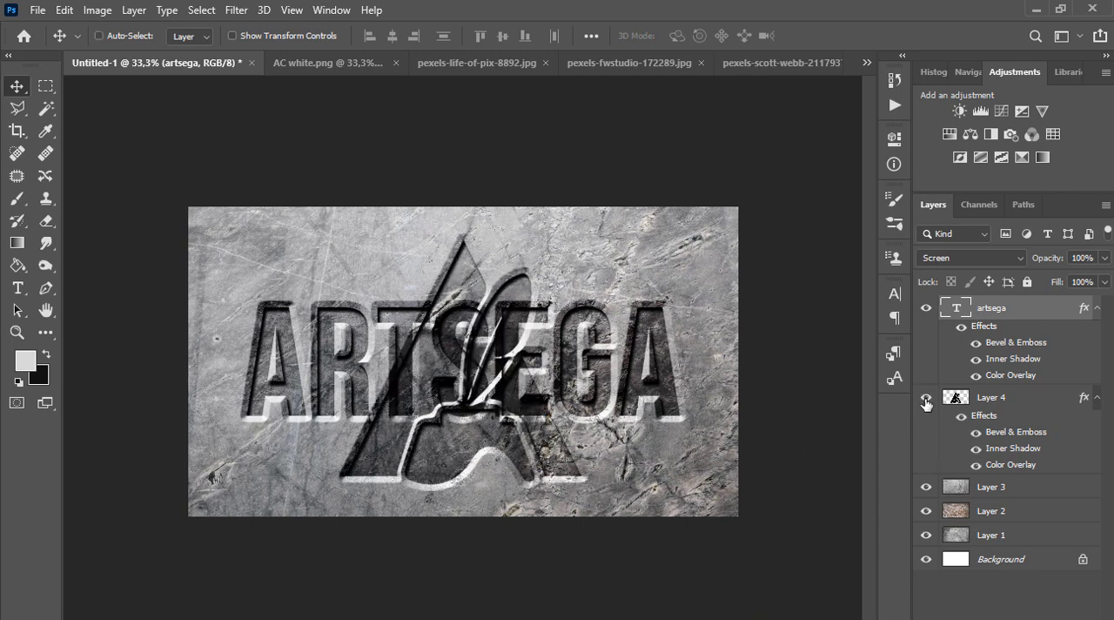
click(926, 401)
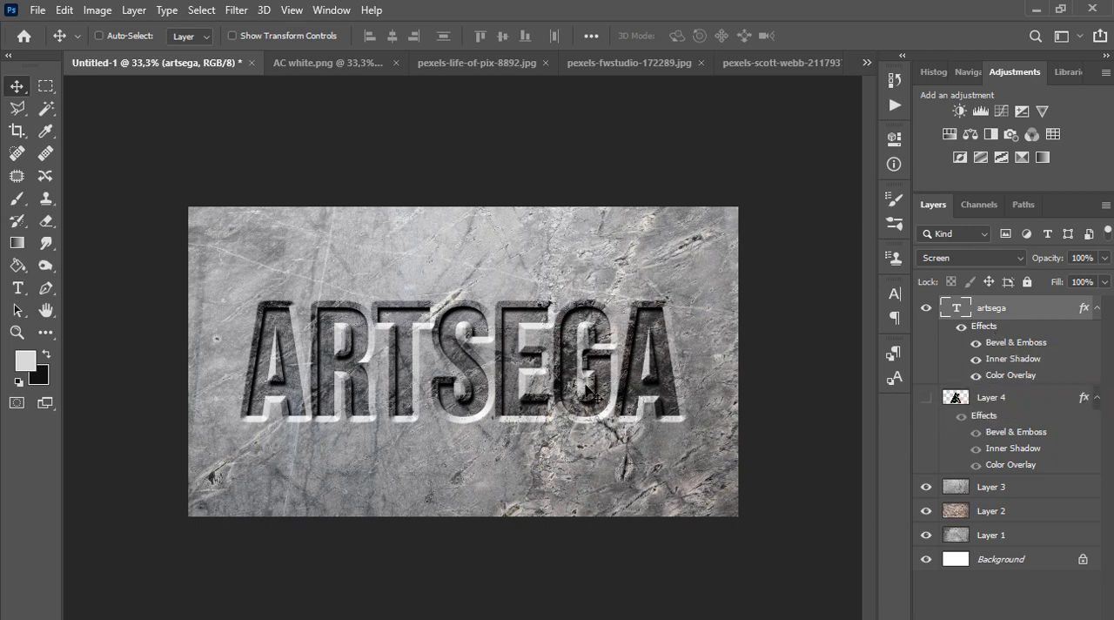
Move the ARTSEGA text to the lower part of the canvas, then show the Layer 4 logo and shrink it centered above the lettering
drag(586, 391, 592, 470)
click(926, 397)
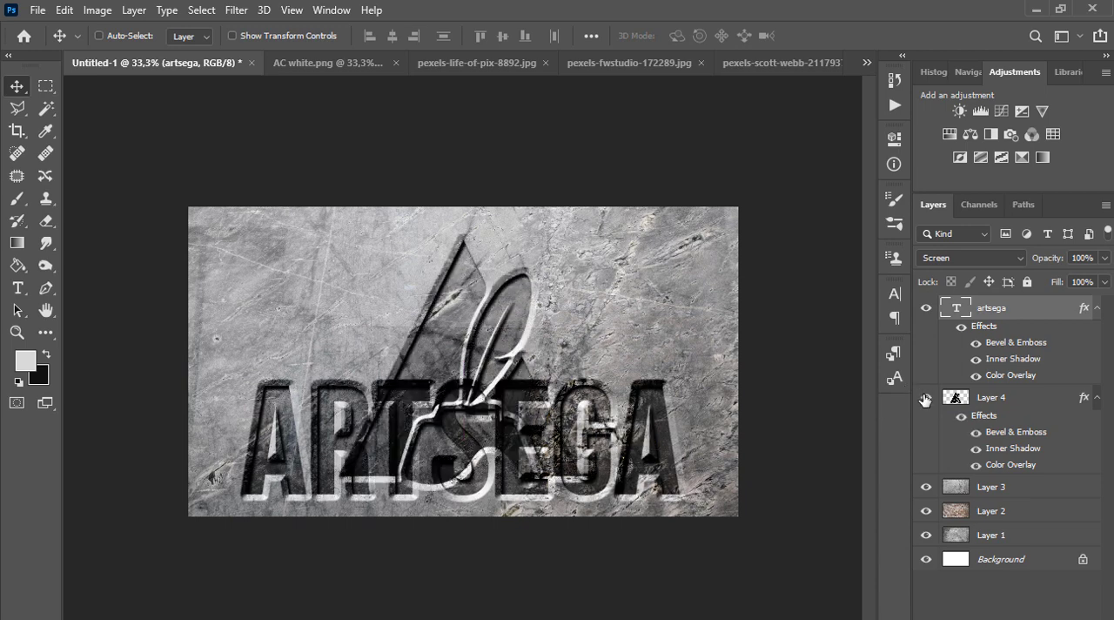
click(998, 400)
key(ctrl+t)
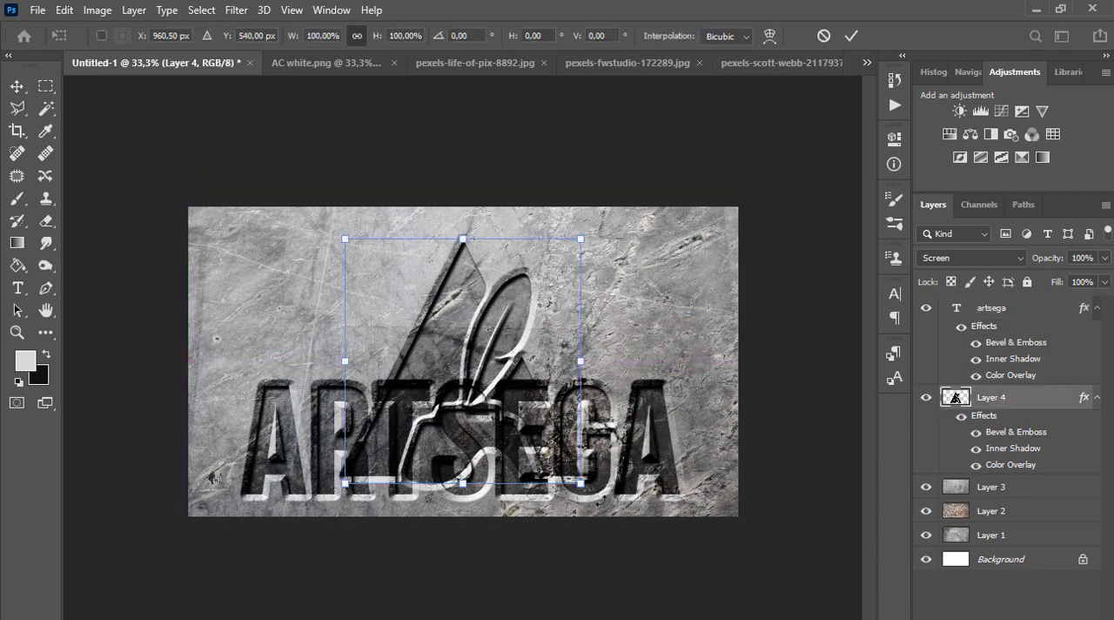
drag(580, 483, 494, 339)
key(Return)
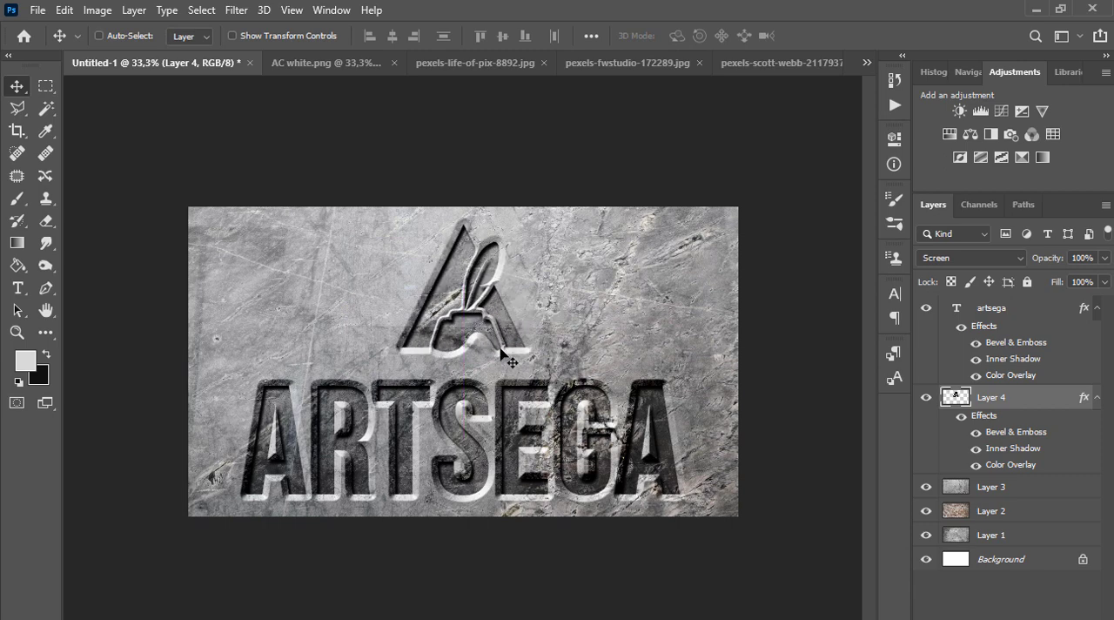
Tighten the gap between logo and lettering by nudging the logo down and the ARTSEGA text up
key(Down)
key(Down)
key(Down)
key(Down)
key(Down)
key(Down)
key(Down)
key(Down)
key(Down)
key(Down)
key(Down)
key(Down)
key(Down)
key(Down)
key(Down)
key(Down)
key(Down)
key(Down)
key(Down)
key(Down)
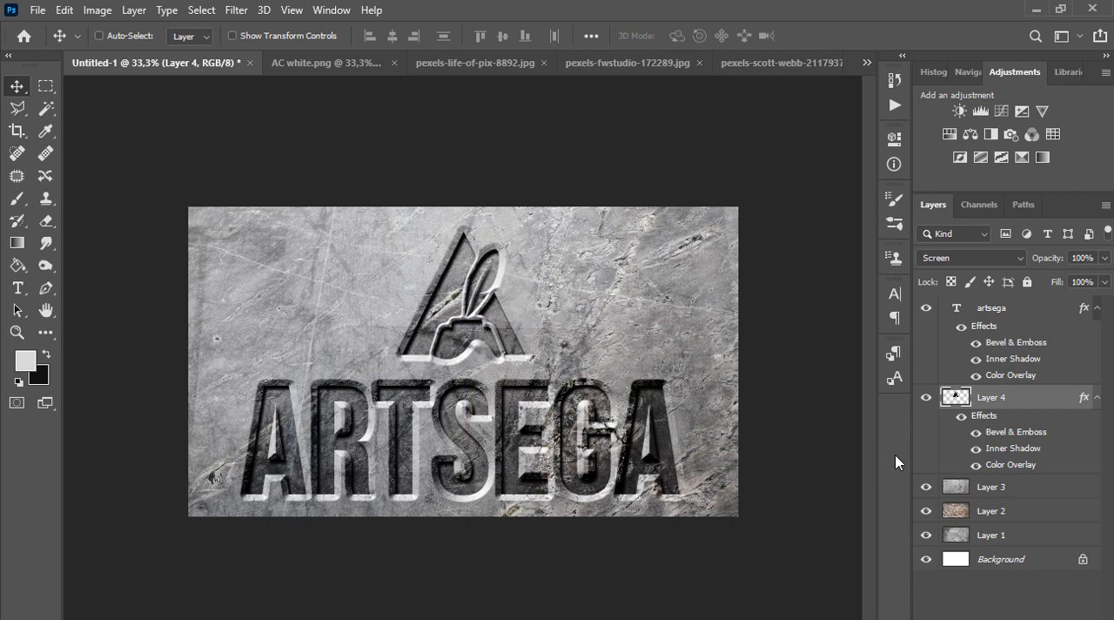
click(953, 311)
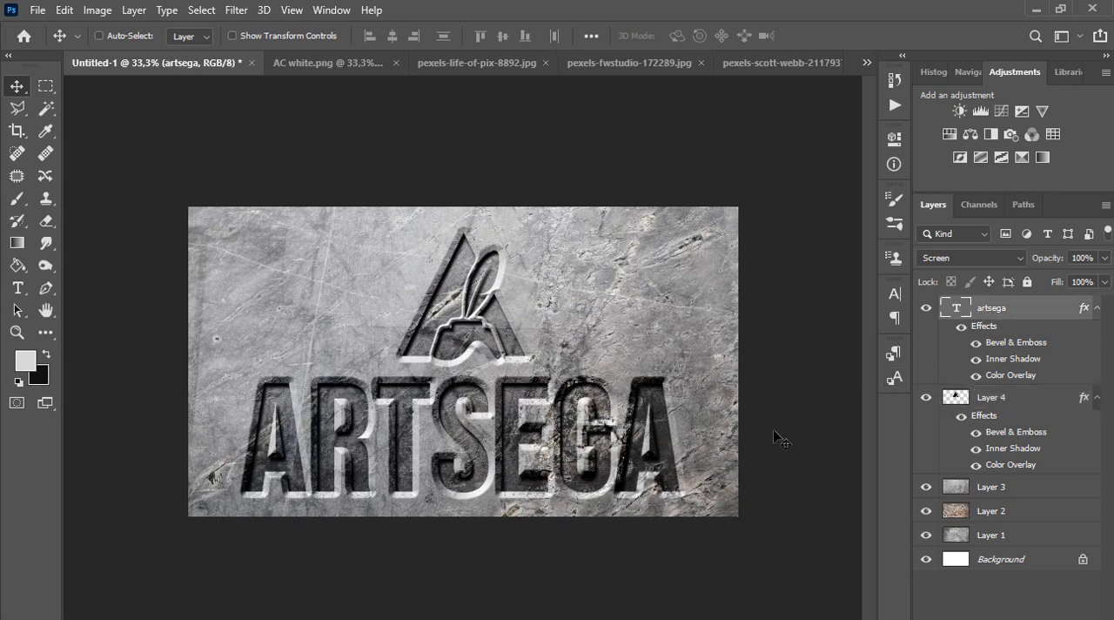
key(Up)
key(Up)
key(Up)
key(Up)
key(Up)
key(Up)
key(Up)
key(Up)
key(Up)
key(Up)
key(Up)
key(Up)
key(Up)
key(Up)
key(Up)
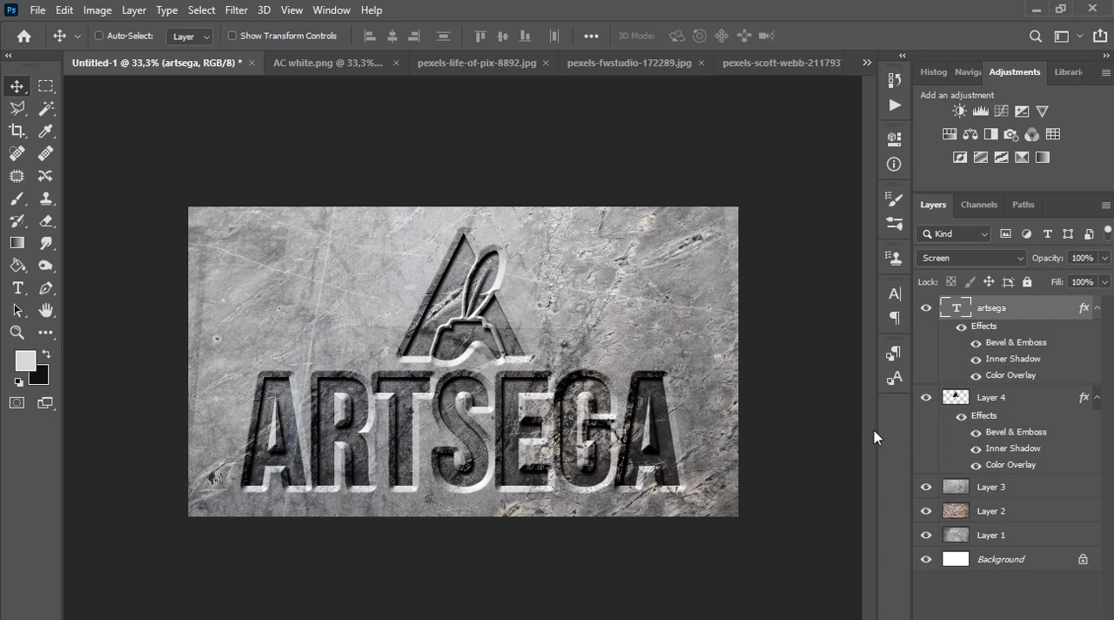
Preview the engraved logo and text on the wood texture by temporarily hiding the Layer 3 stone texture
click(926, 487)
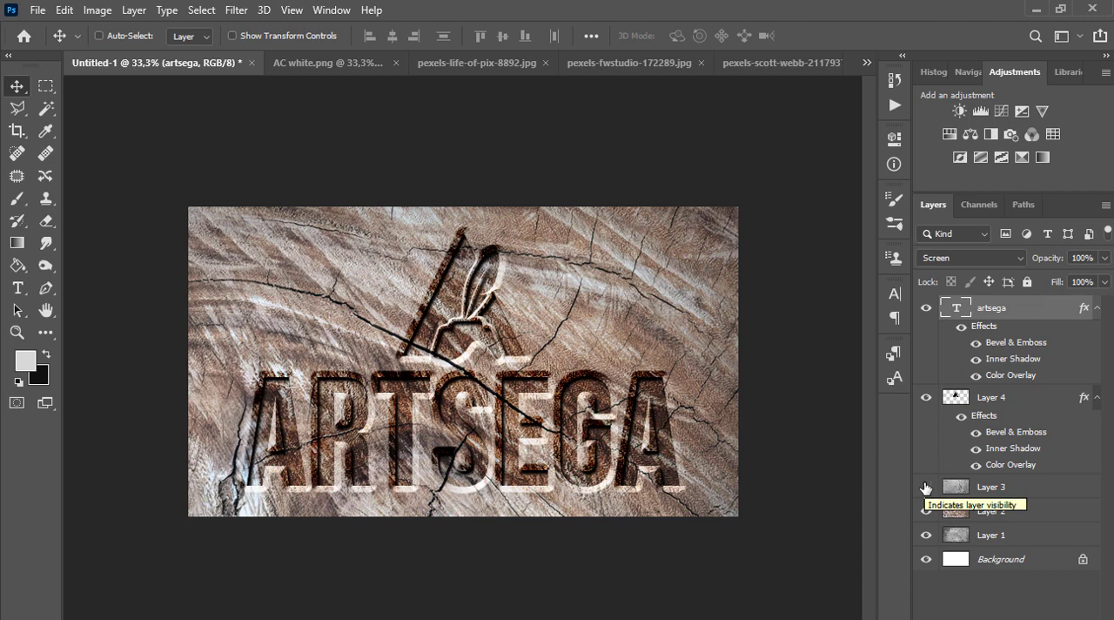
key(ctrl+space)
click(510, 389)
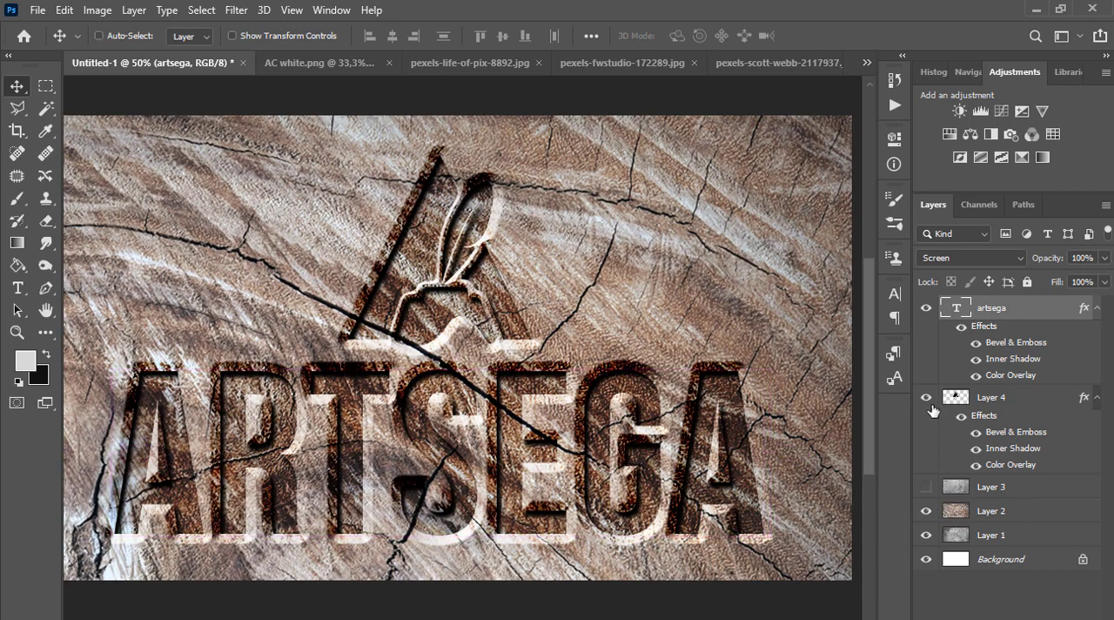
click(926, 489)
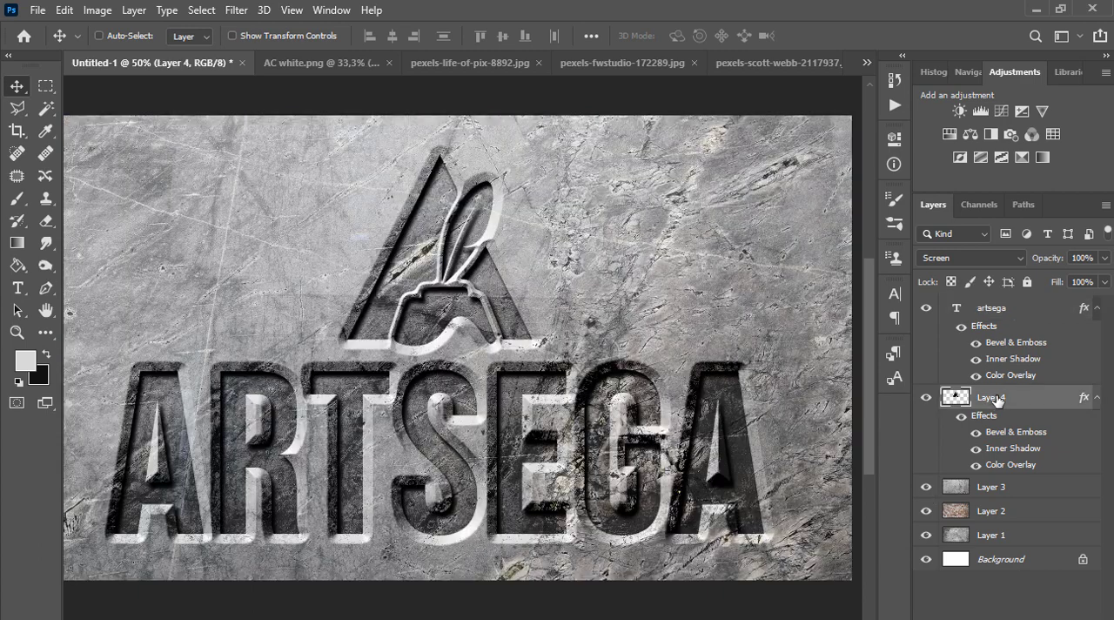
Set the Layer 4 logo's Bevel & Emboss depth to 200% and size to 12 px
click(998, 400)
double_click(1026, 402)
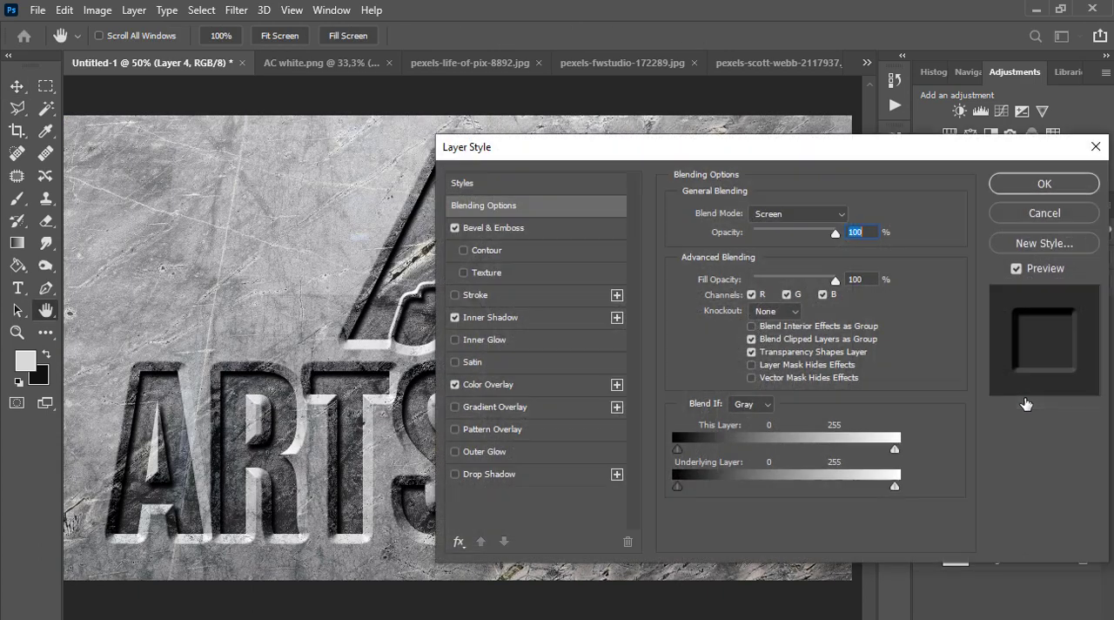
click(525, 321)
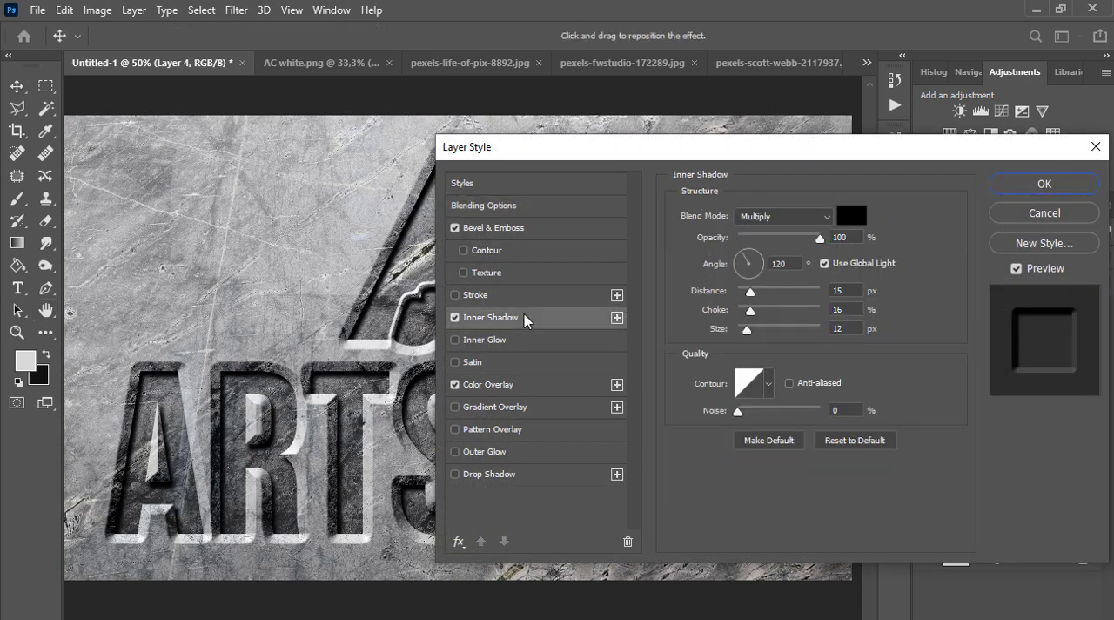
click(535, 229)
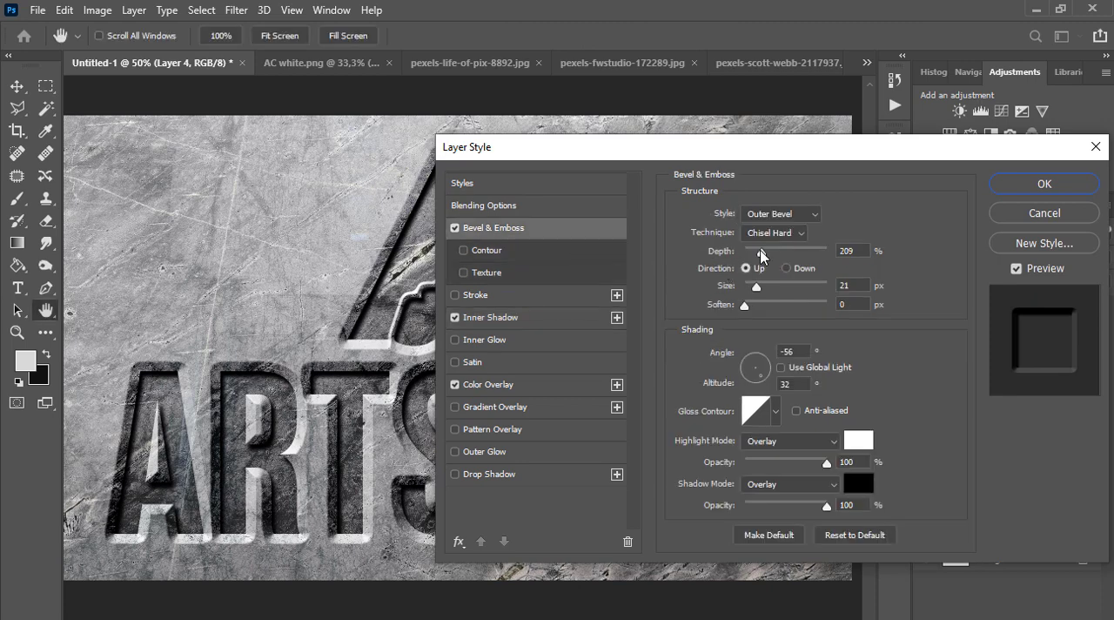
drag(763, 253, 756, 258)
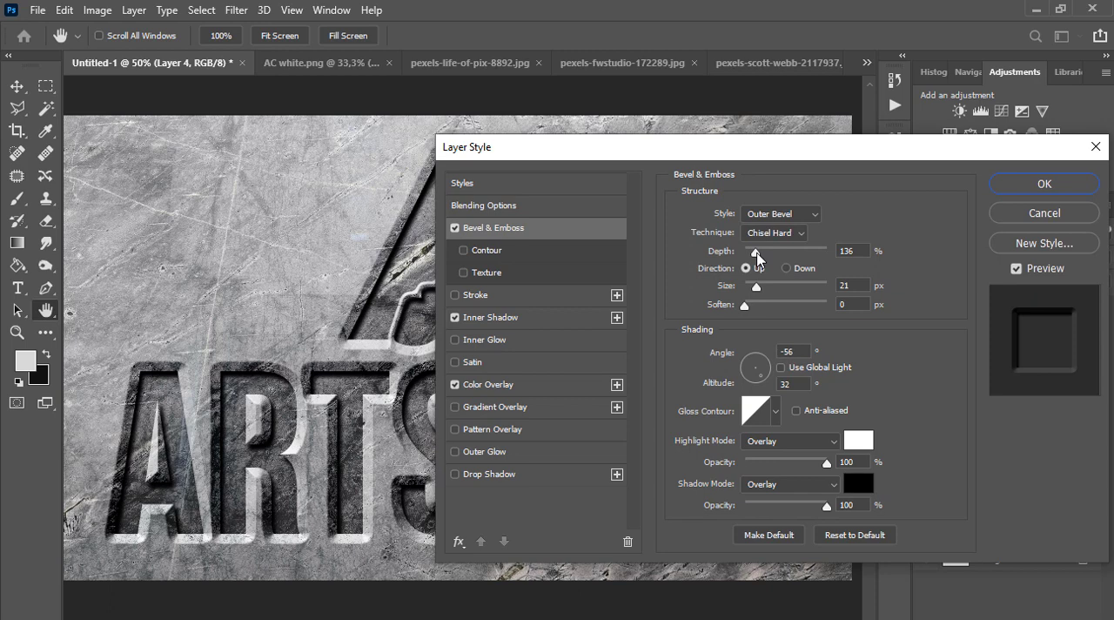
click(856, 255)
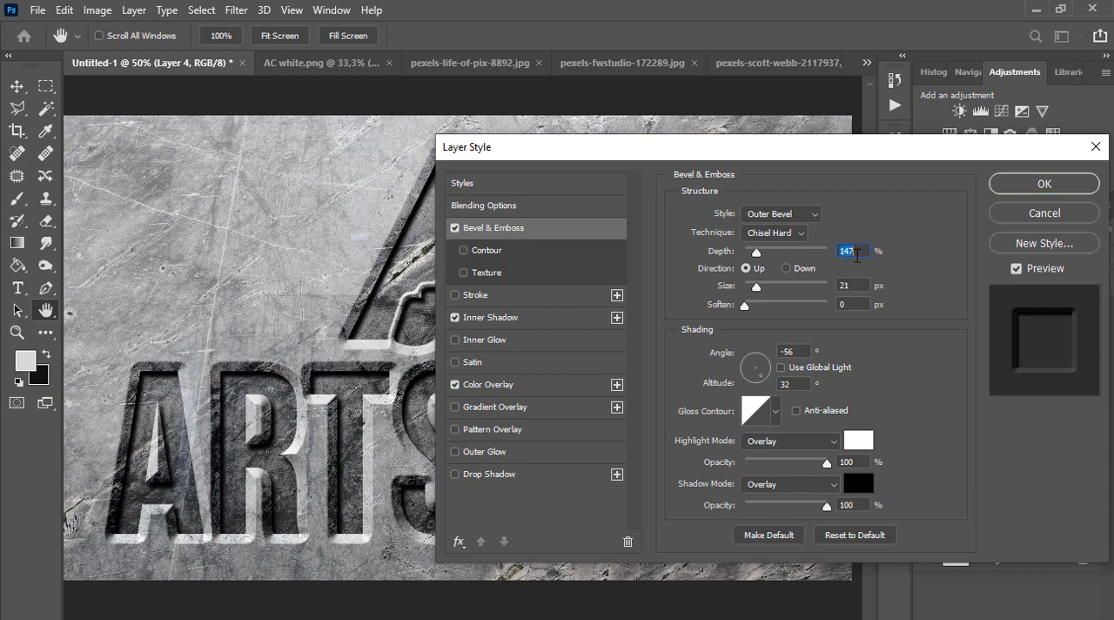
text(200)
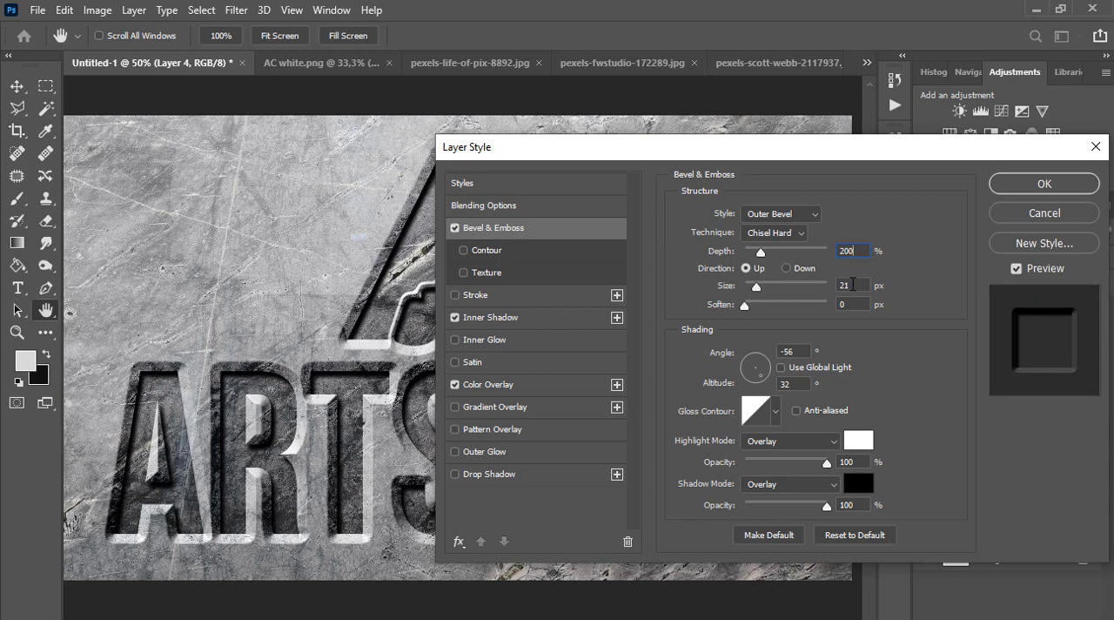
drag(760, 295, 757, 294)
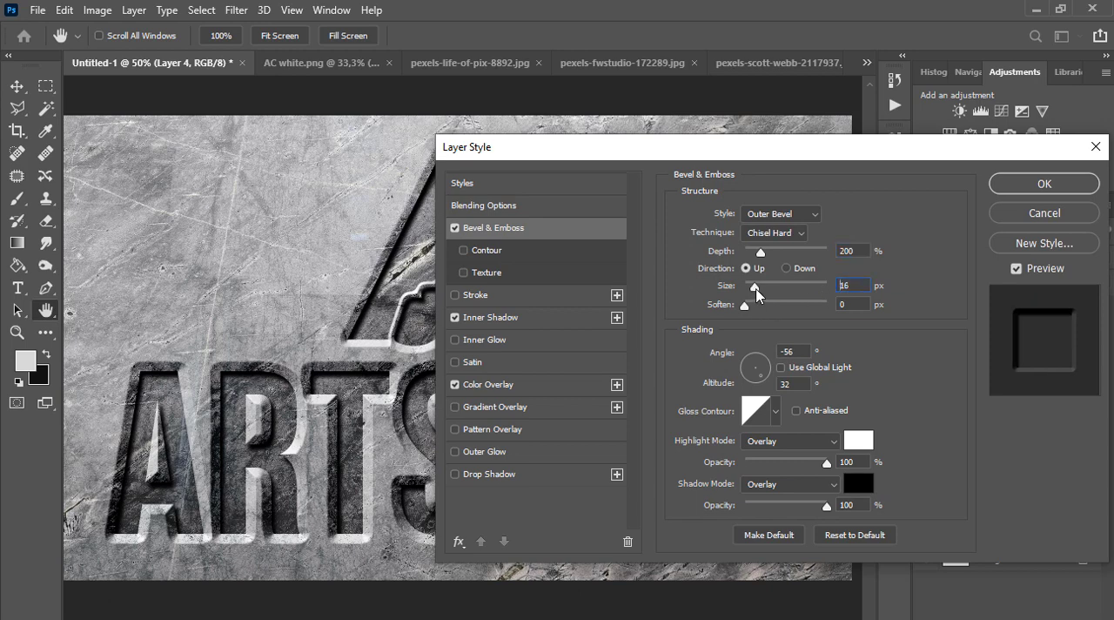
double_click(842, 285)
text(12)
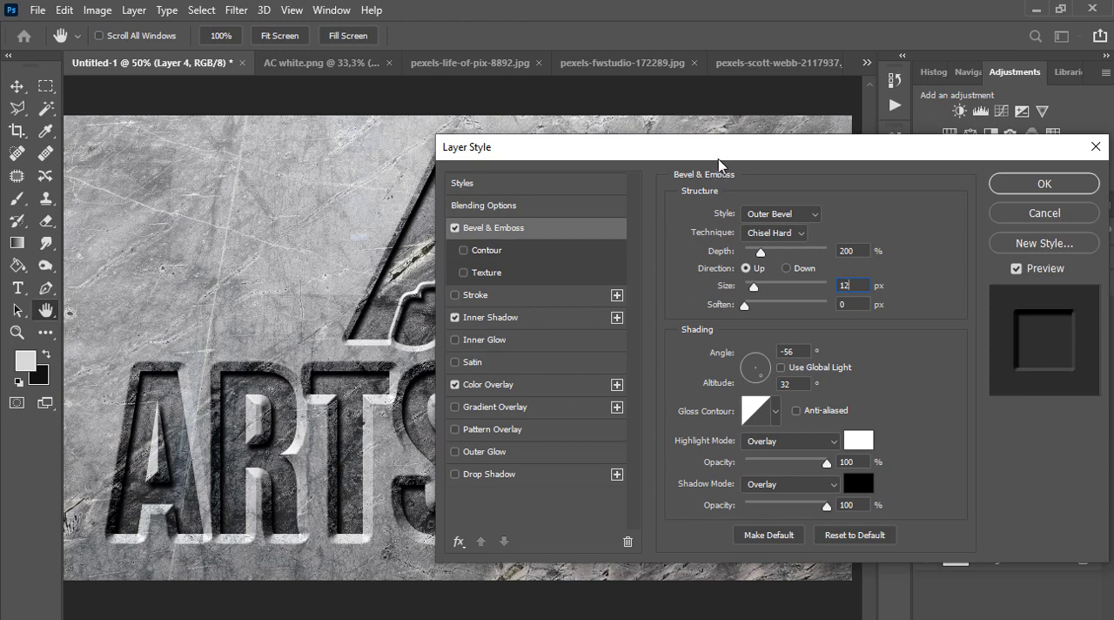
drag(719, 164, 657, 260)
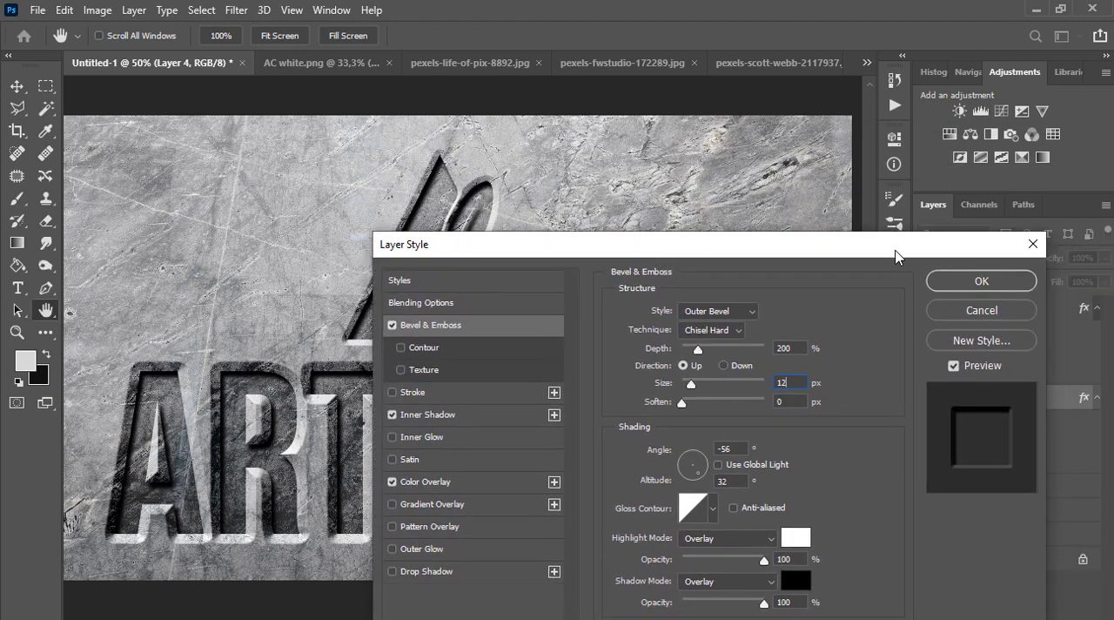
click(980, 281)
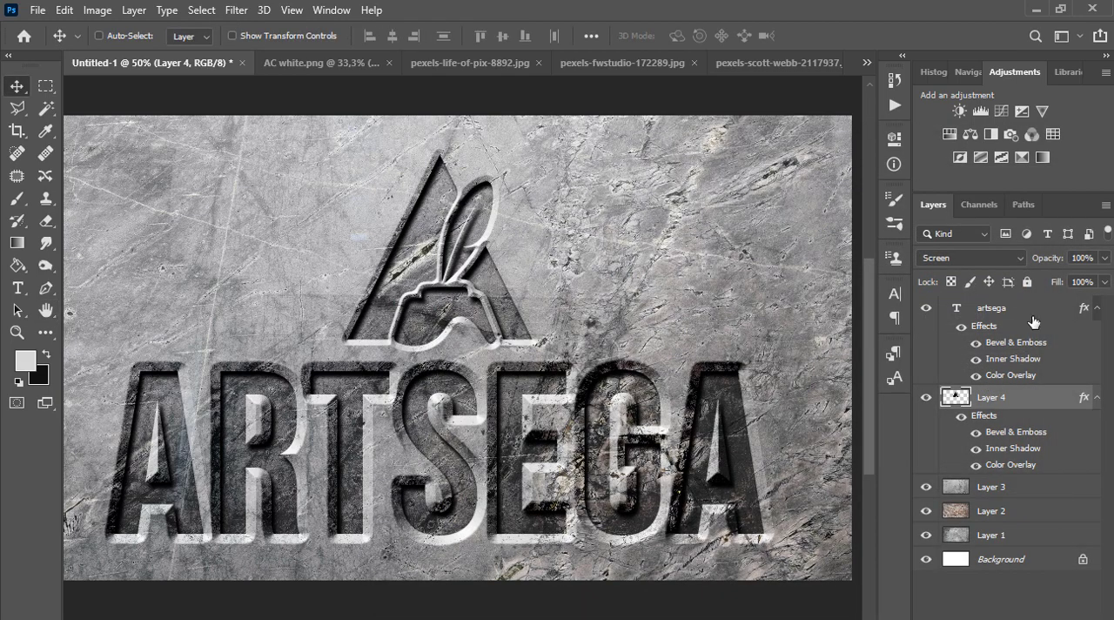
Set the artsega text layer's Bevel & Emboss depth to 200% and size to 12 px
double_click(1033, 315)
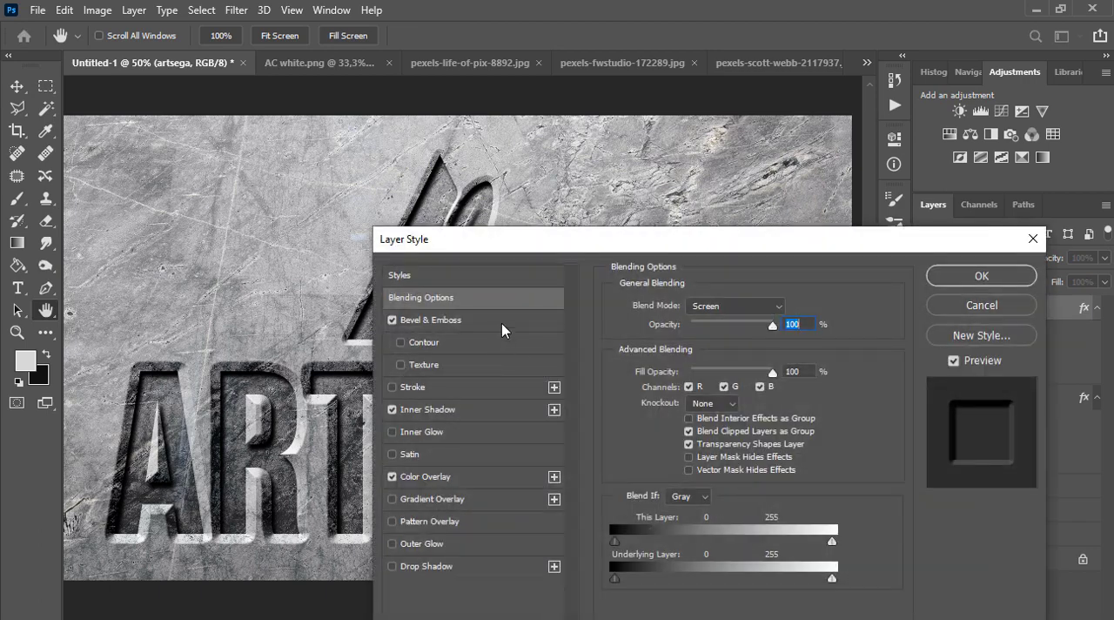
click(502, 324)
double_click(789, 343)
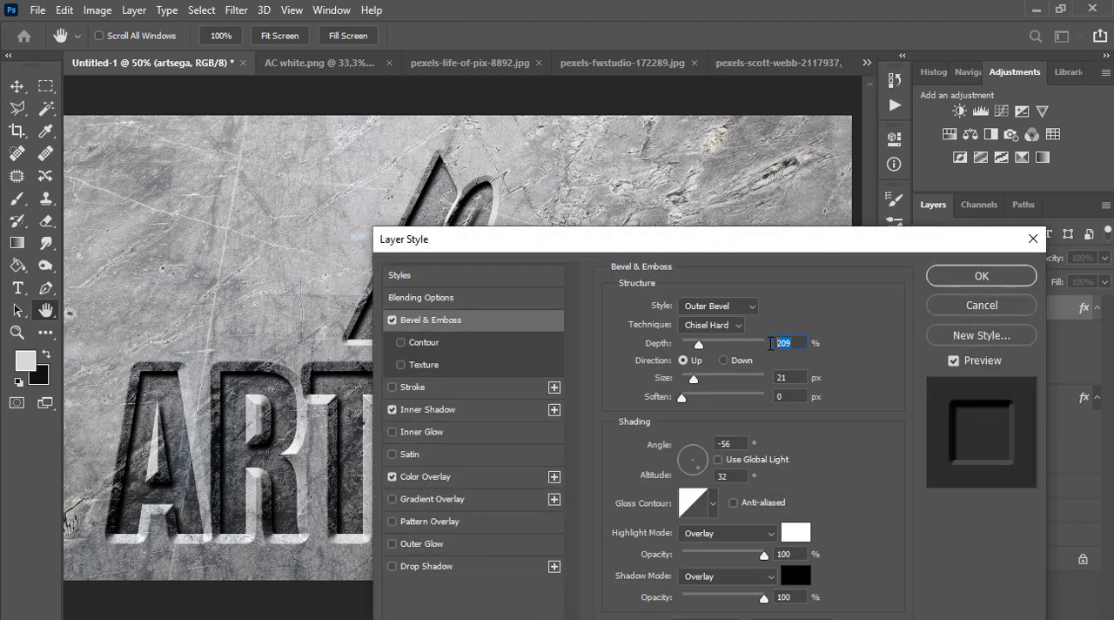
text(200)
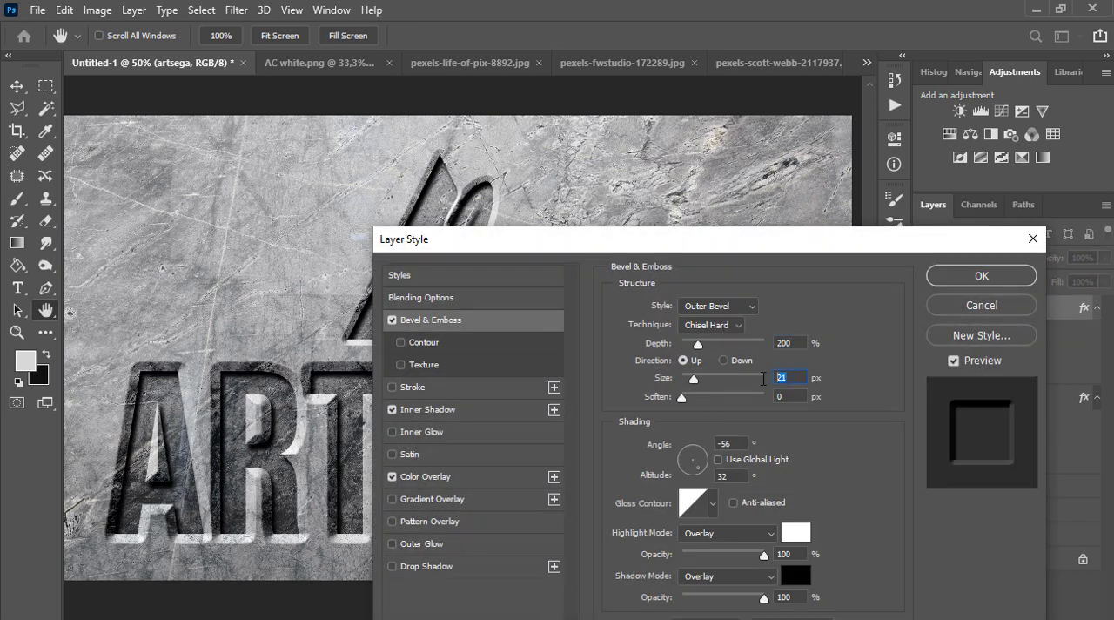
text(12)
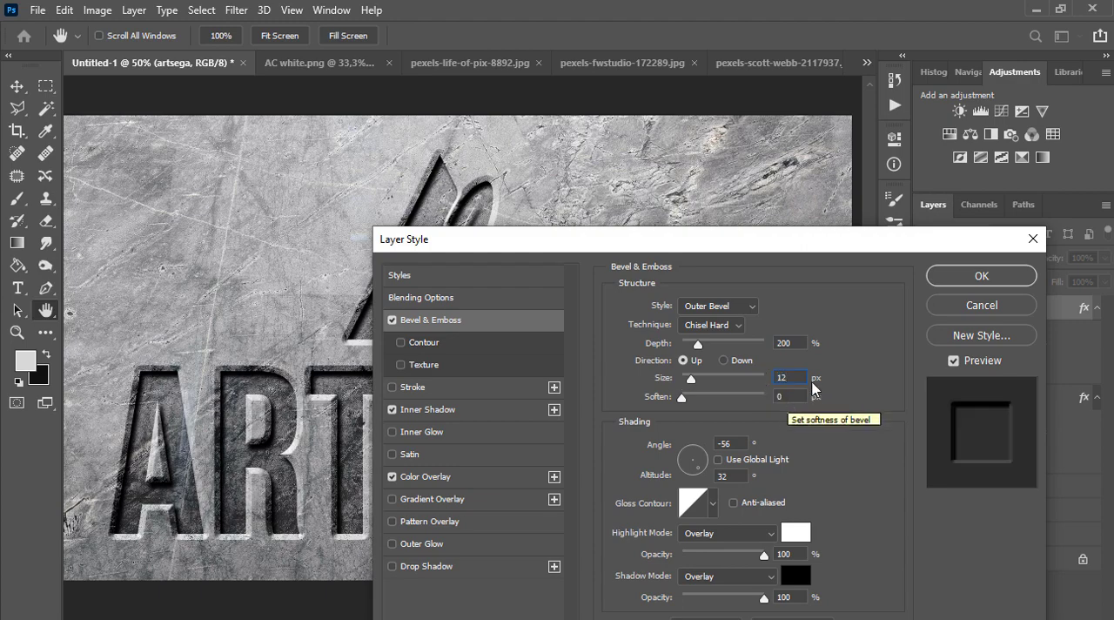
click(962, 276)
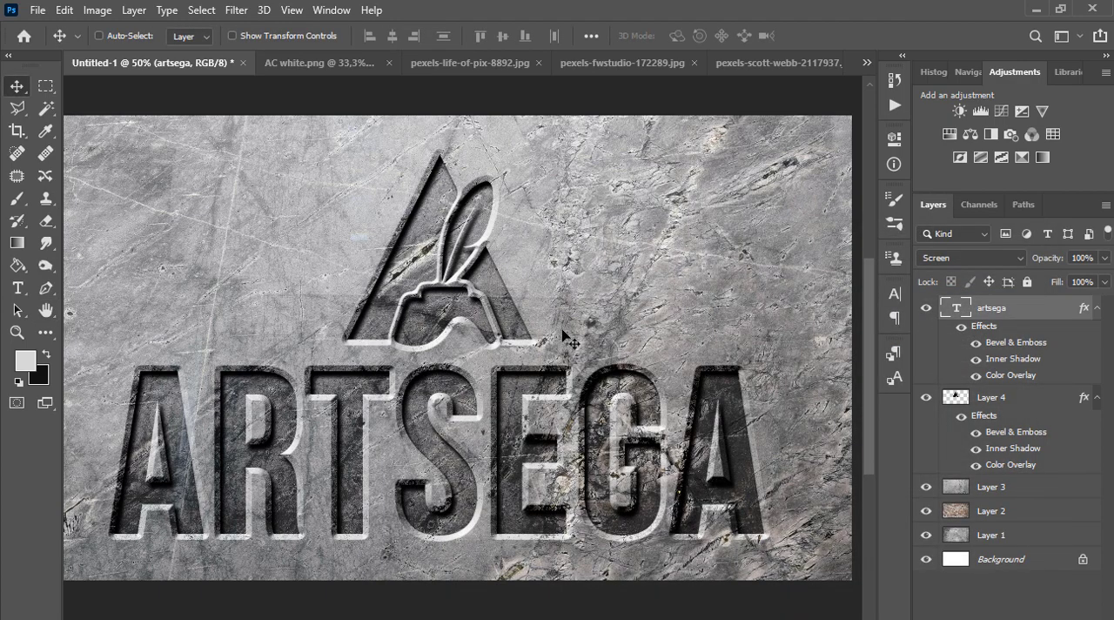
key(ctrl+minus)
key(ctrl+minus)
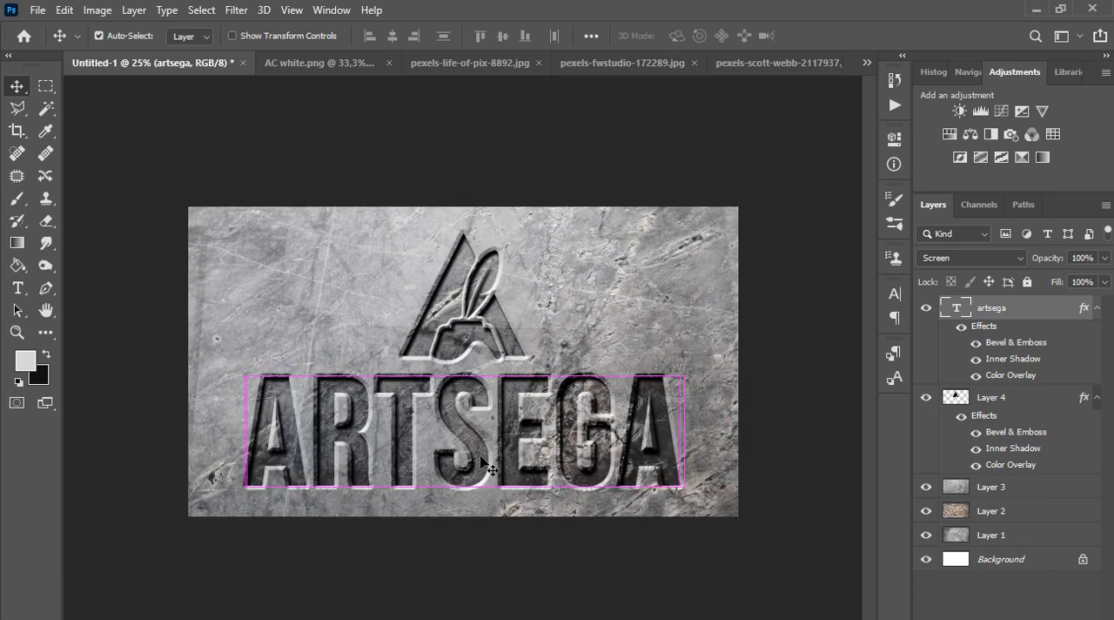
key(ctrl+plus)
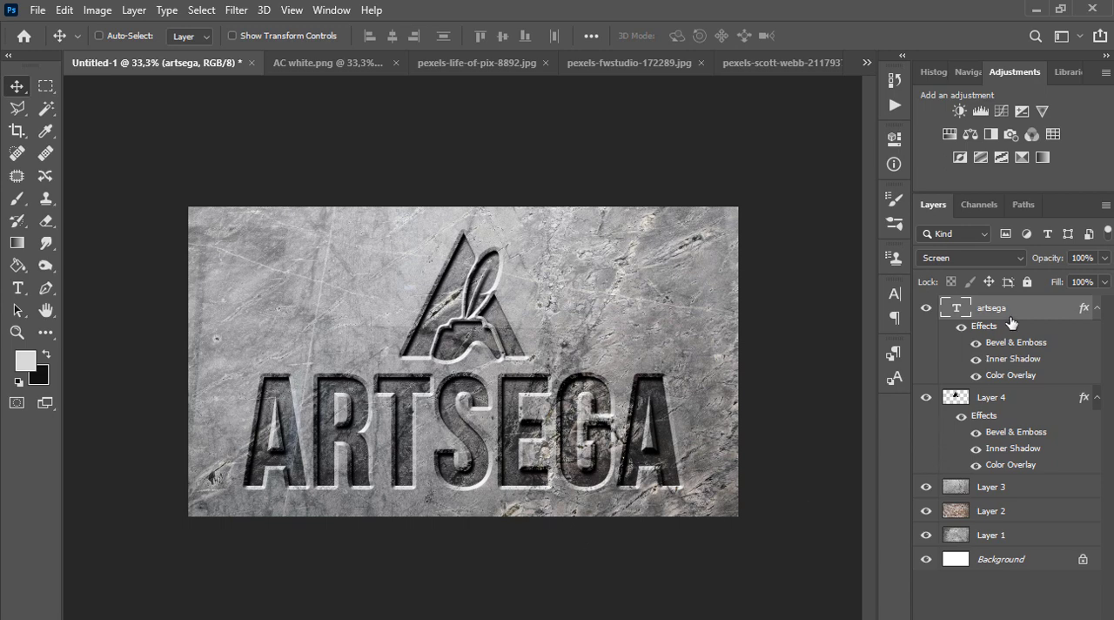
Add a layer above Layer 3, paint a soft black 600 px spot in the canvas's lower-right corner and set its blend mode to Overlay
click(1010, 492)
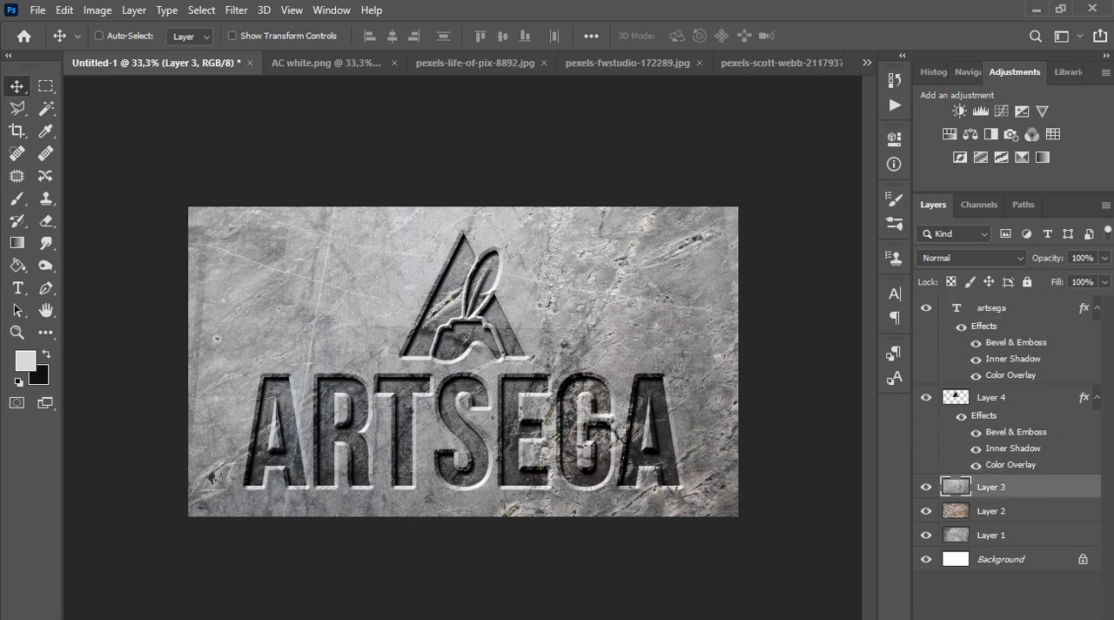
key(ctrl+shift+alt+n)
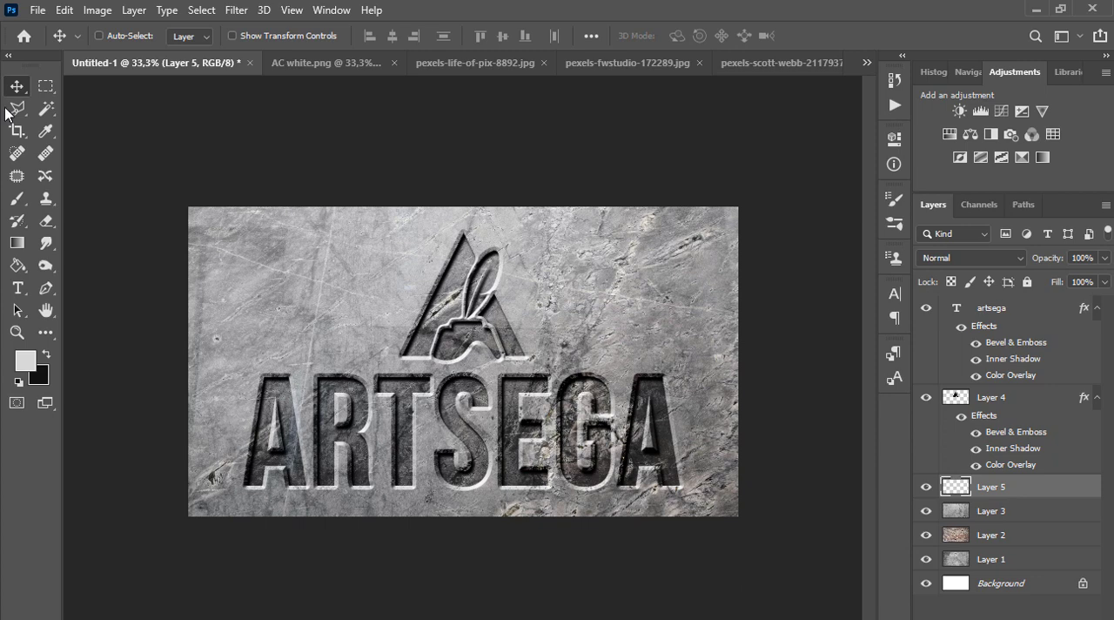
click(16, 197)
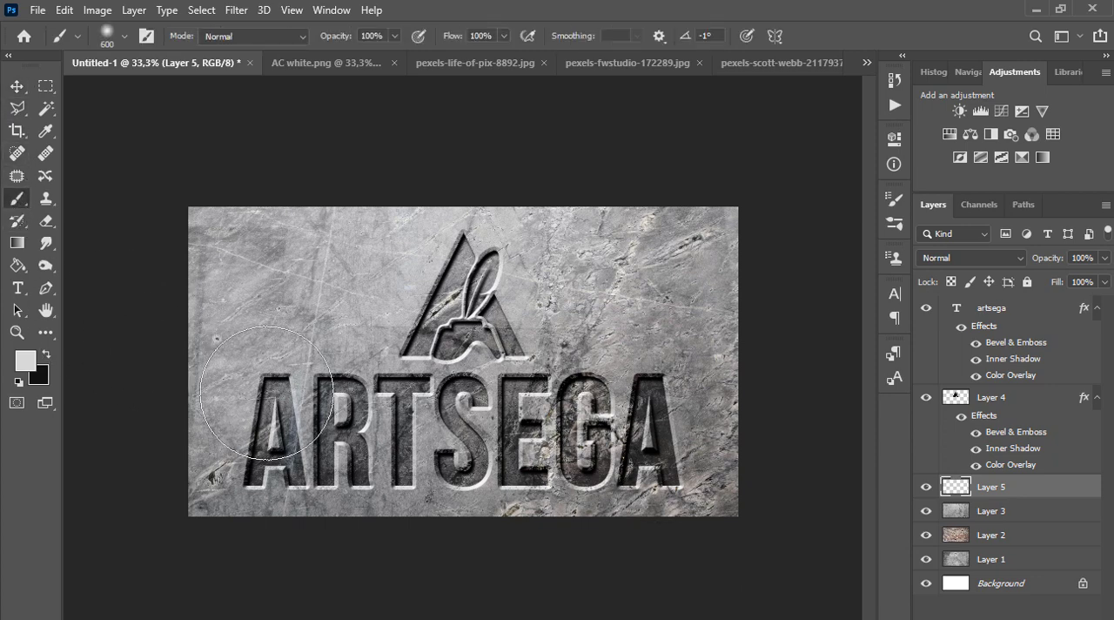
click(46, 354)
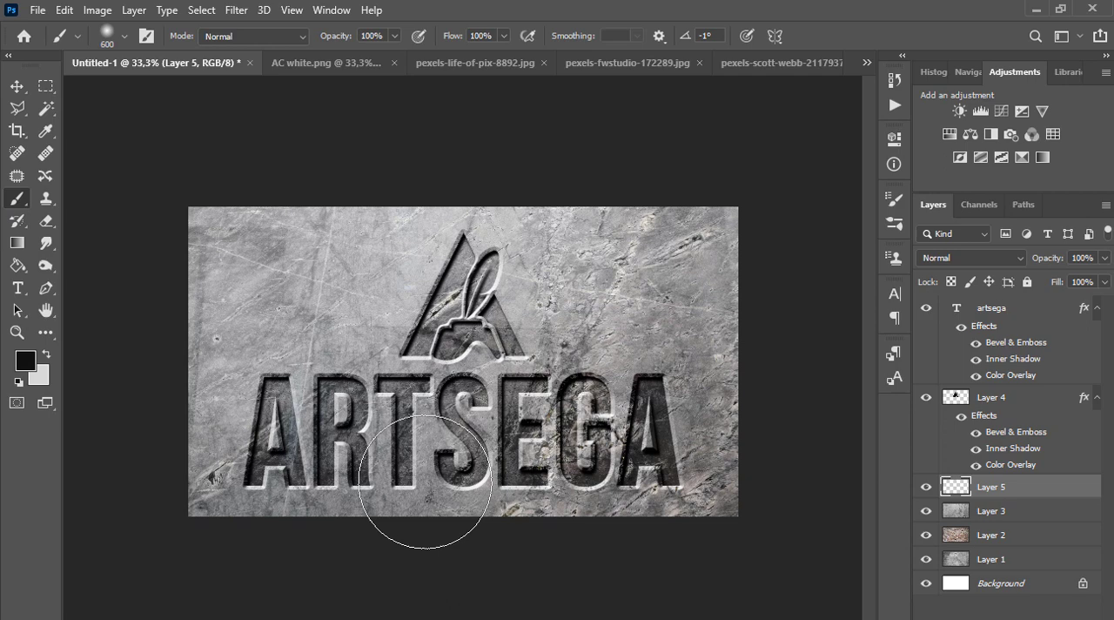
click(679, 474)
click(953, 259)
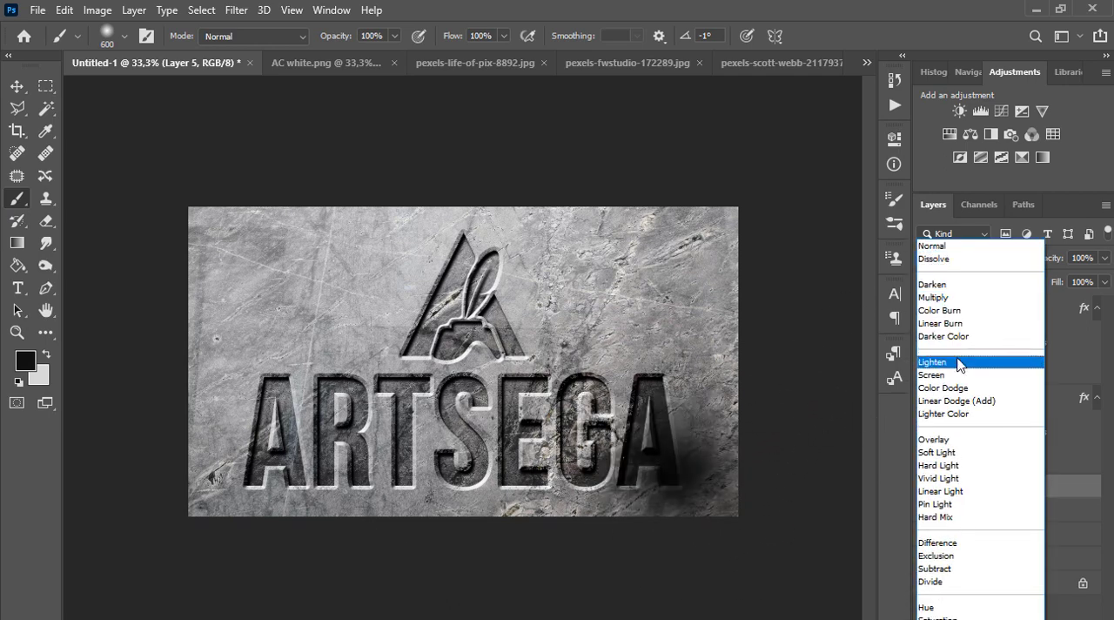
click(958, 439)
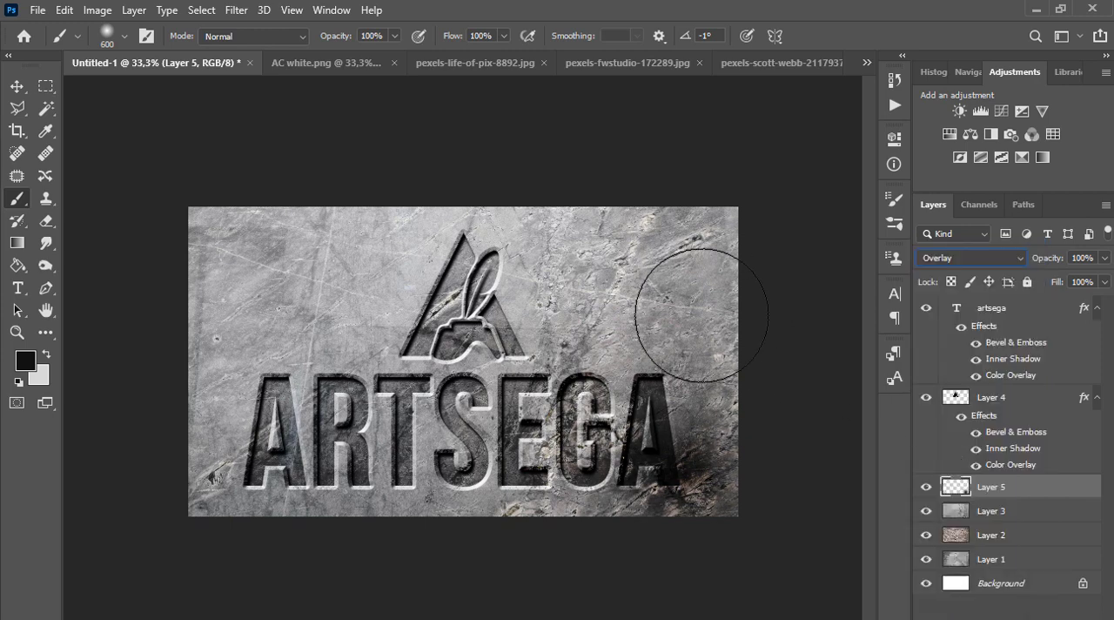
Darken the canvas's right edge and lower-left corner with soft black brush dabs, enlarging the brush to 1000 px after the upper-right corner
click(720, 222)
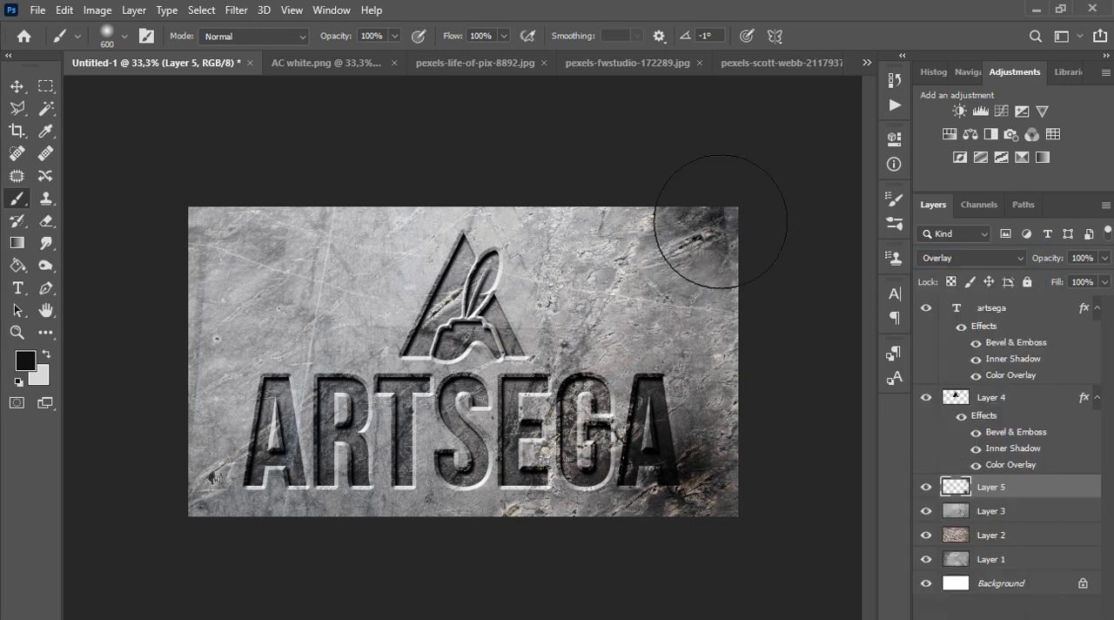
key(bracketright)
key(bracketright)
key(bracketright)
key(bracketright)
click(736, 268)
click(741, 400)
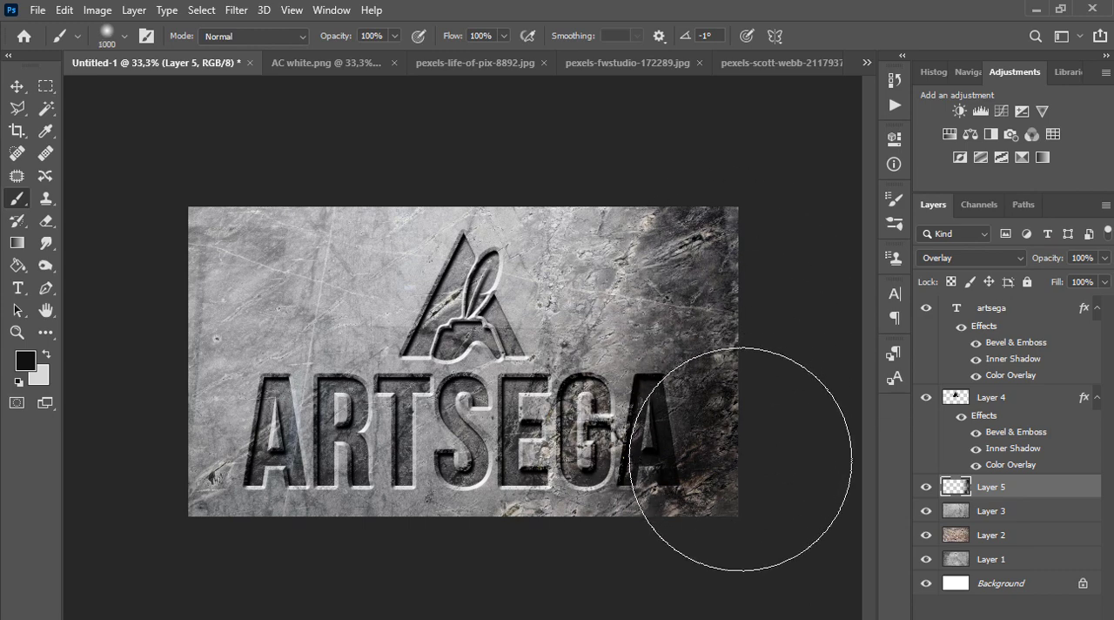
click(741, 463)
click(203, 522)
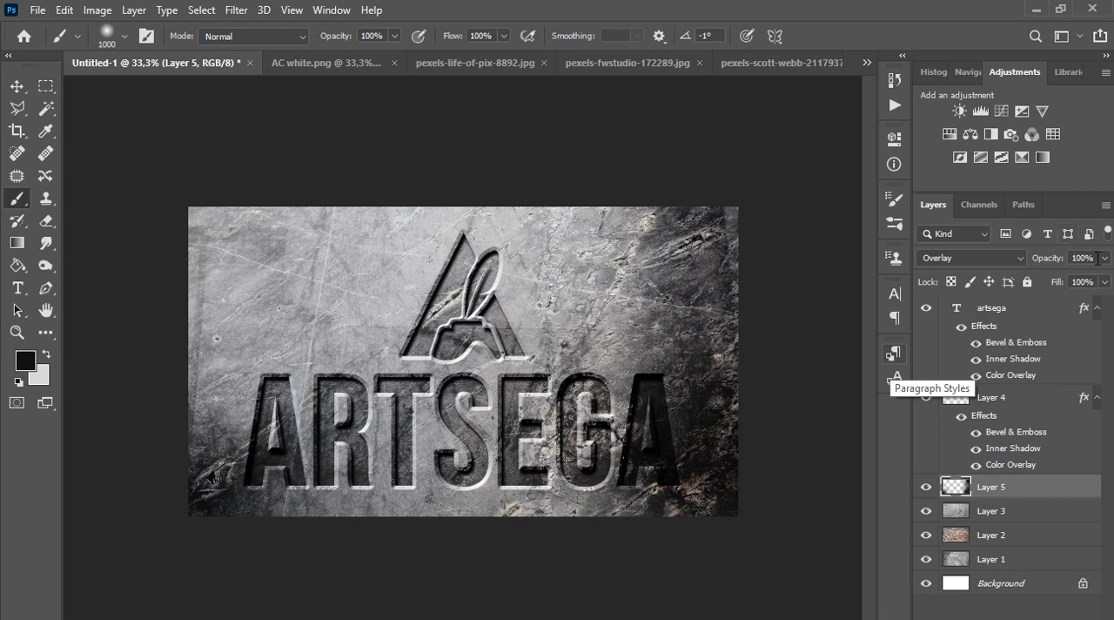
Try Layer 5 at 72% opacity and return it to 100%
click(1102, 264)
click(1082, 280)
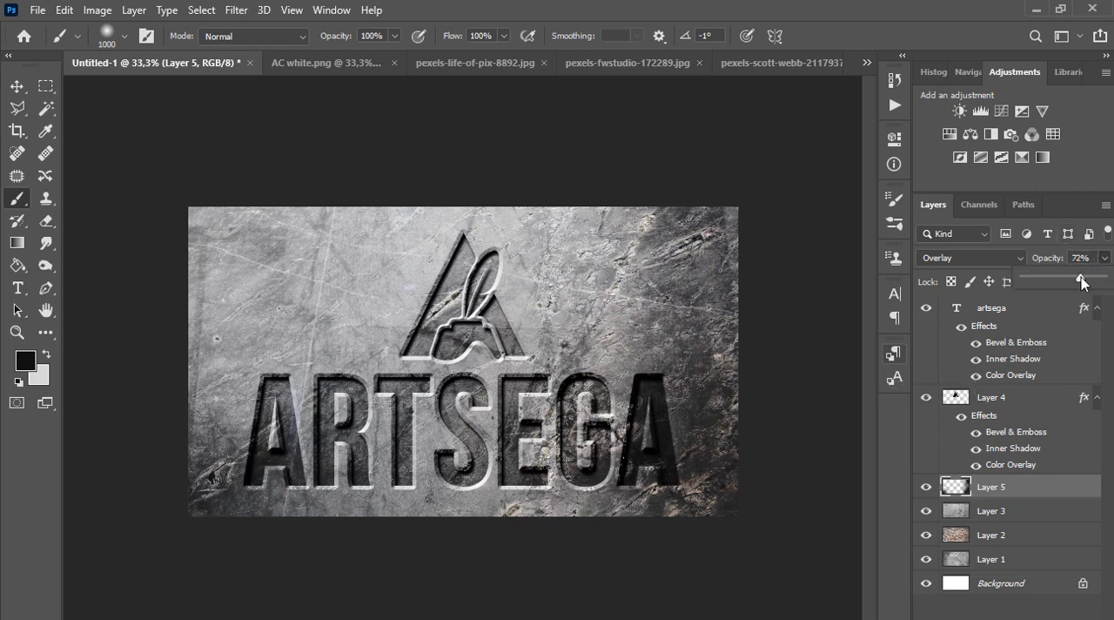
drag(1075, 278, 1113, 284)
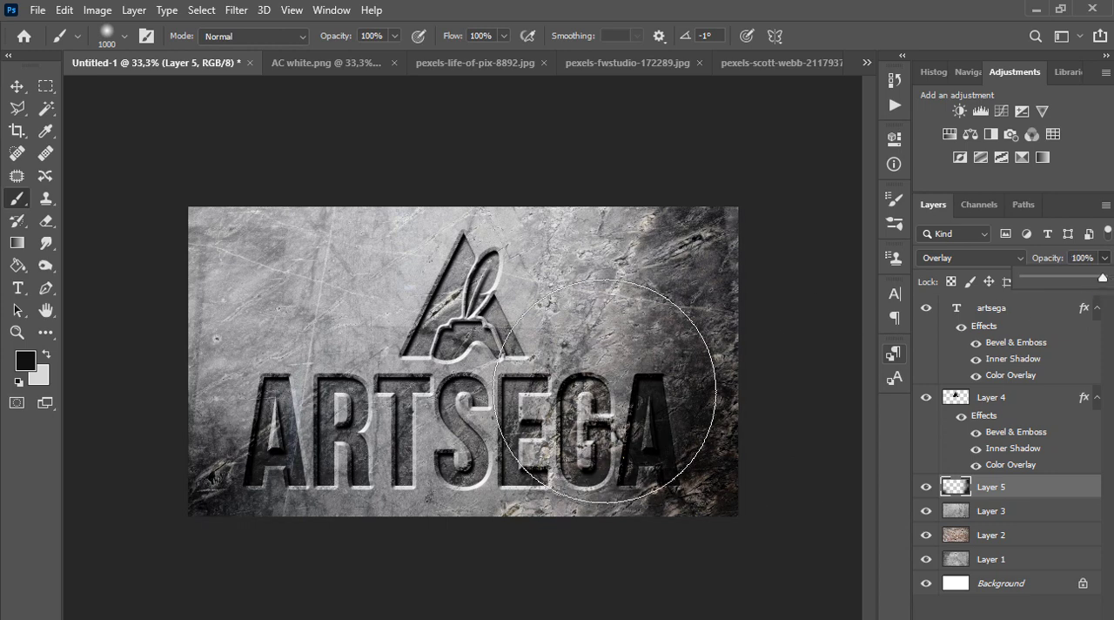
Darken the area behind the AC logo on Layer 5 with a soft black 1000 px brush dab, redoing the first attempt
click(477, 315)
key(ctrl+z)
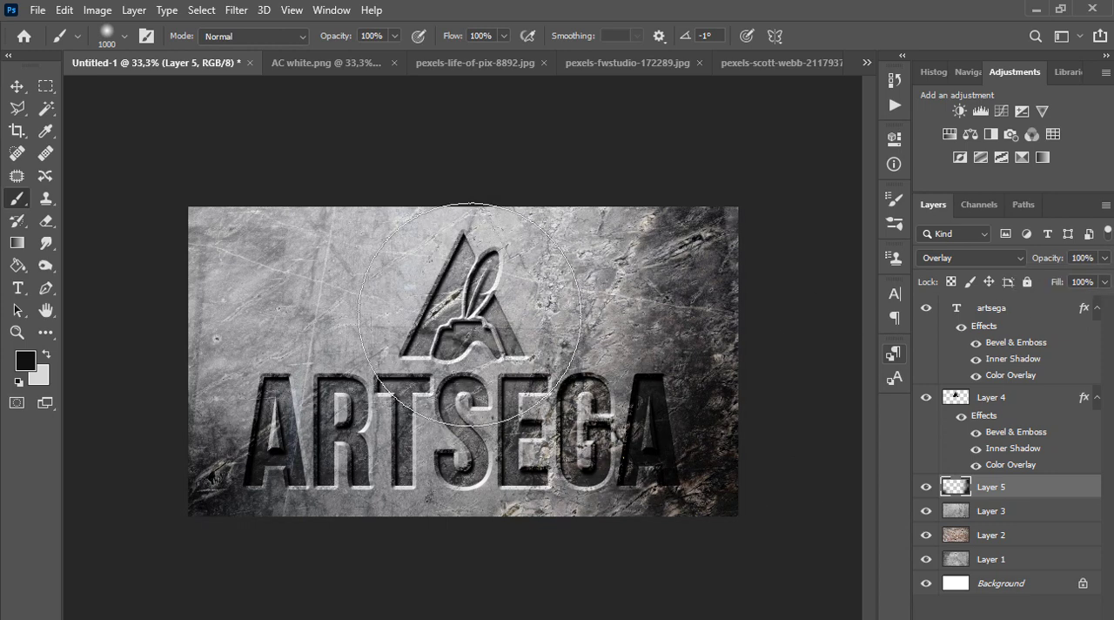
click(463, 313)
click(654, 463)
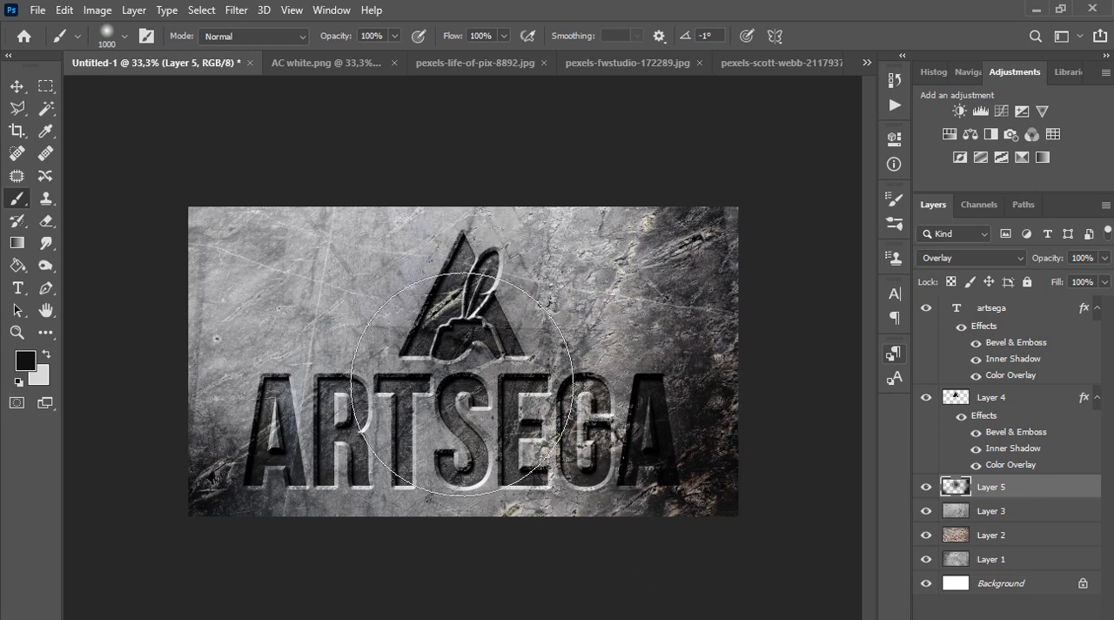
Erase Layer 5's shading around the last letters of ARTSEGA with a soft 495 px eraser
click(45, 220)
right_click(542, 398)
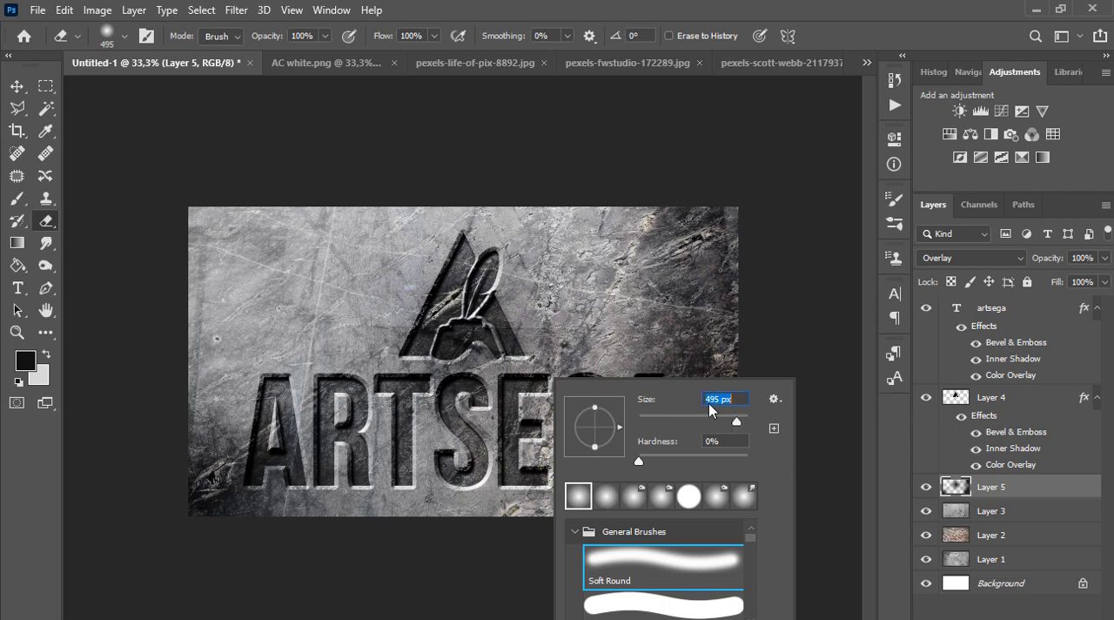
click(650, 353)
click(649, 356)
click(639, 435)
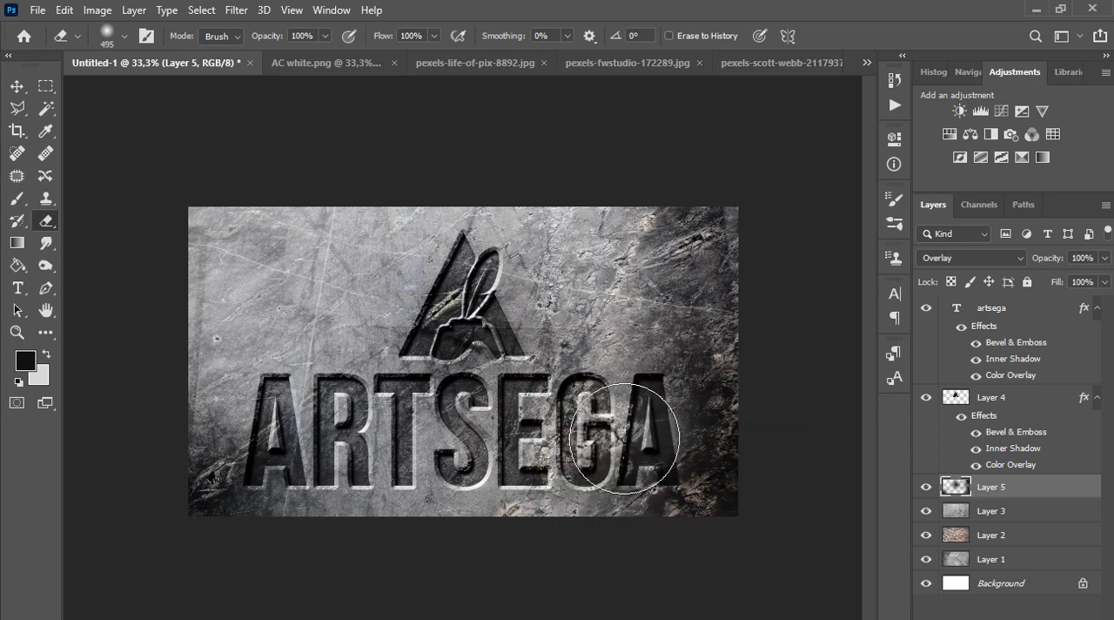
click(606, 433)
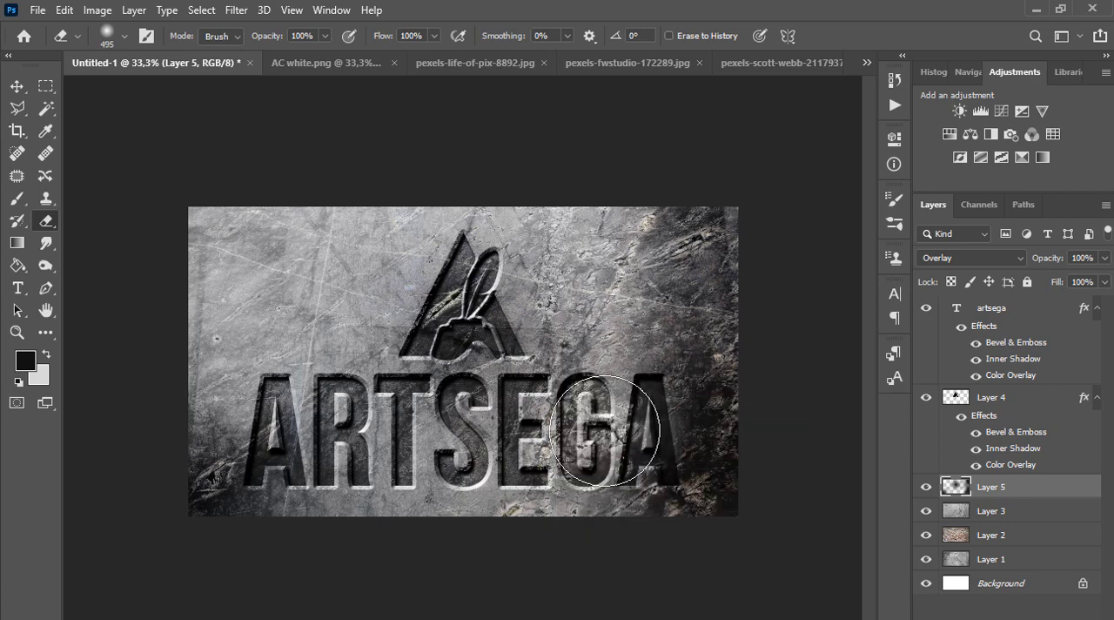
Enlarge the eraser to 900 px and soften Layer 5's shading across the lower half of the ARTSEGA text
key(bracketright)
key(bracketright)
key(bracketright)
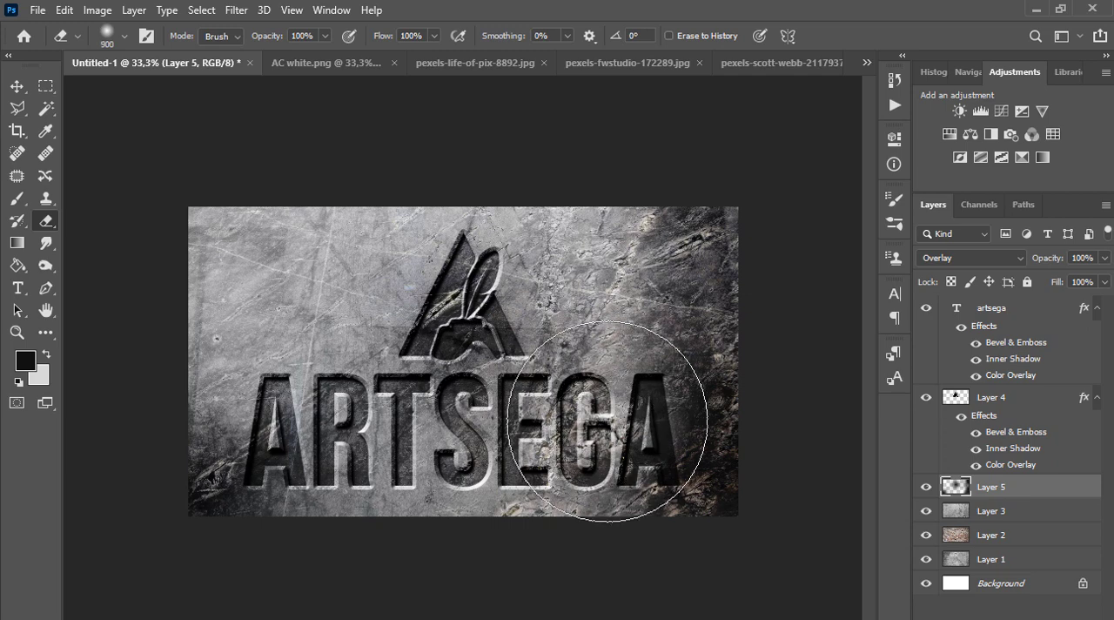
click(551, 460)
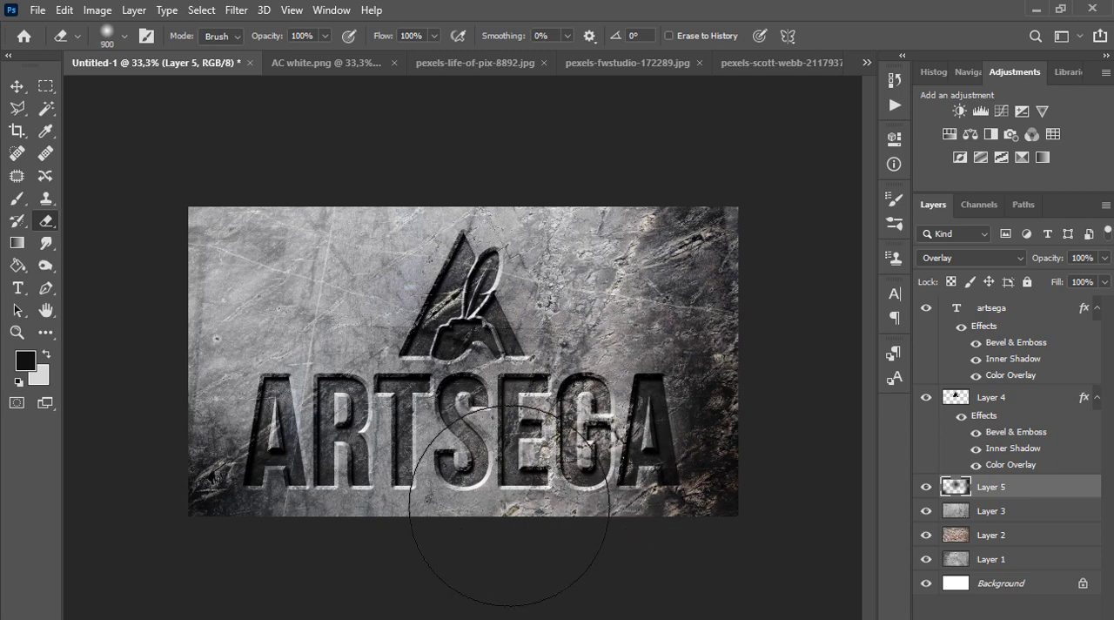
click(584, 459)
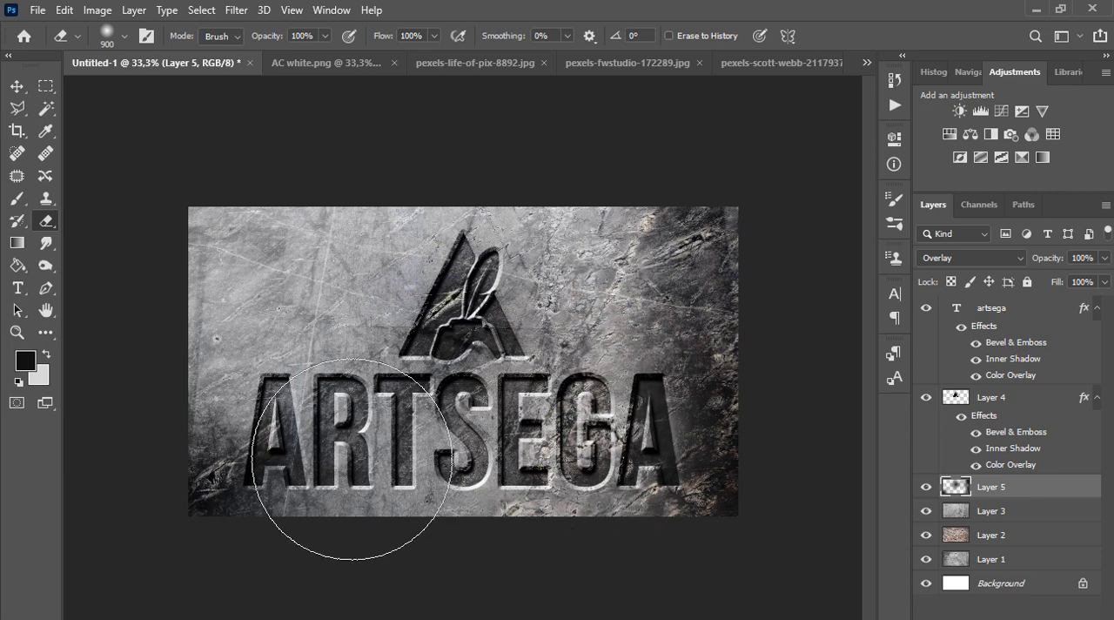
click(348, 506)
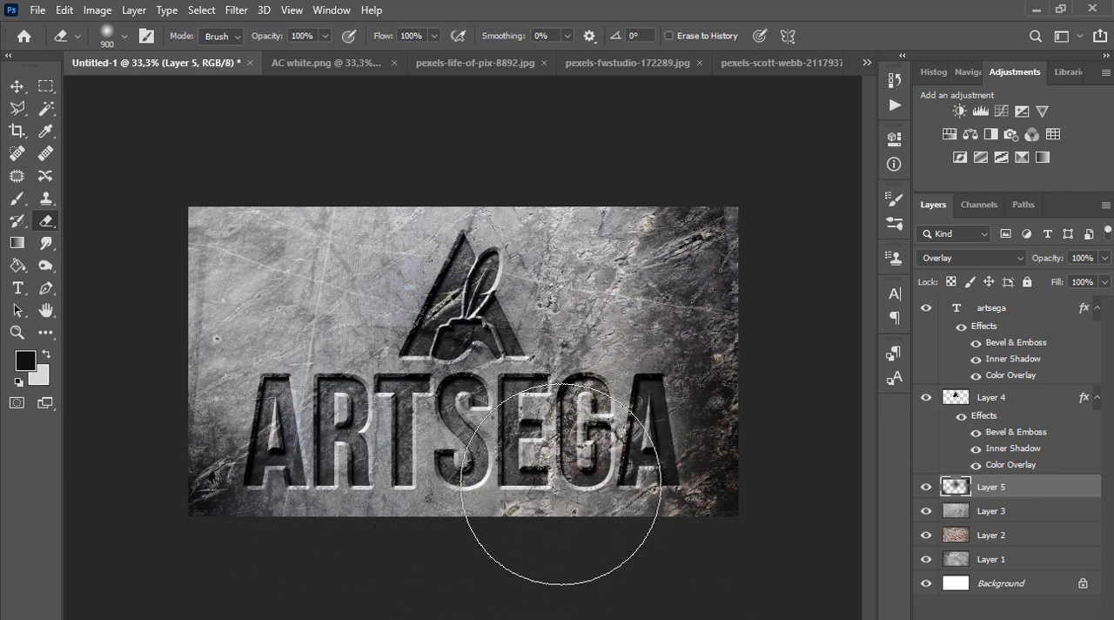
Lighten Layer 5's shading around the AC logo, the top edge and the letters G and A, undoing the dab in the upper-right area
click(477, 261)
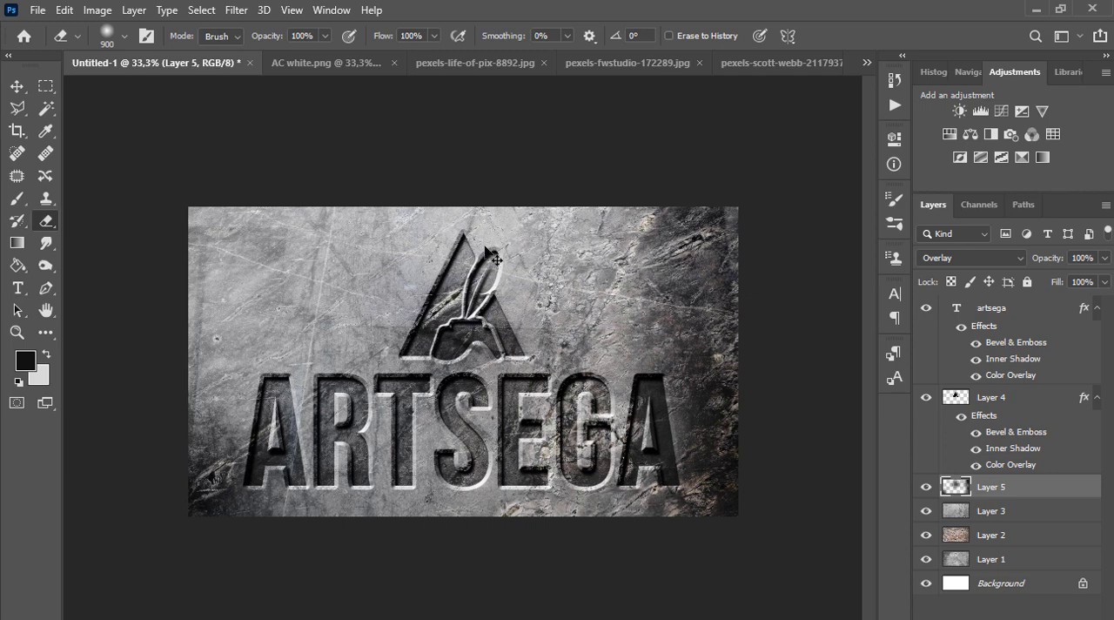
click(485, 283)
click(499, 184)
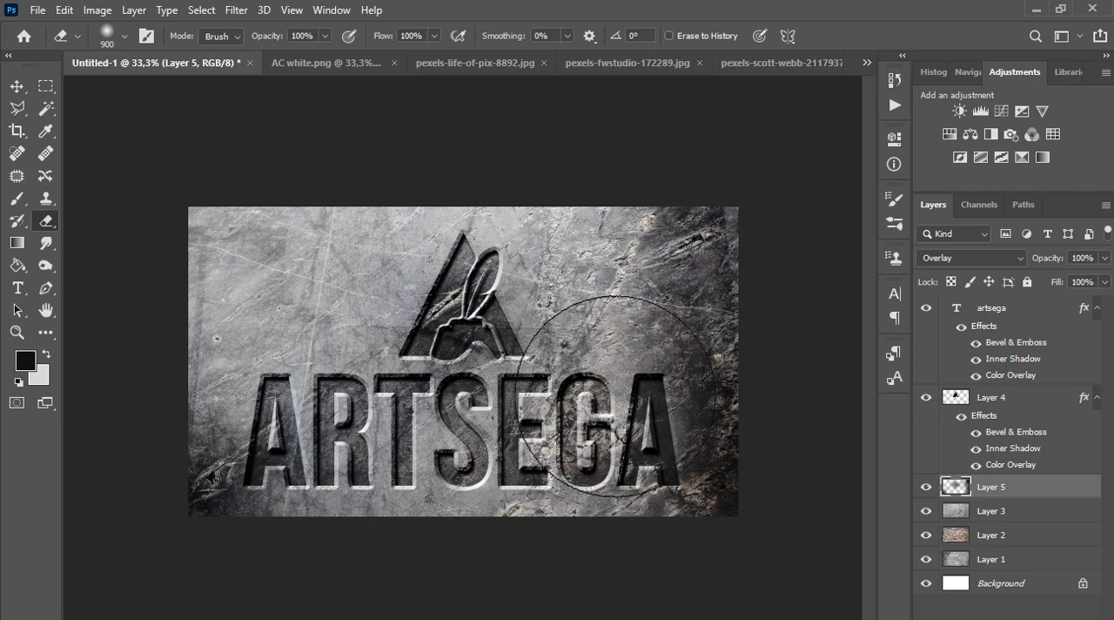
click(637, 252)
key(ctrl+z)
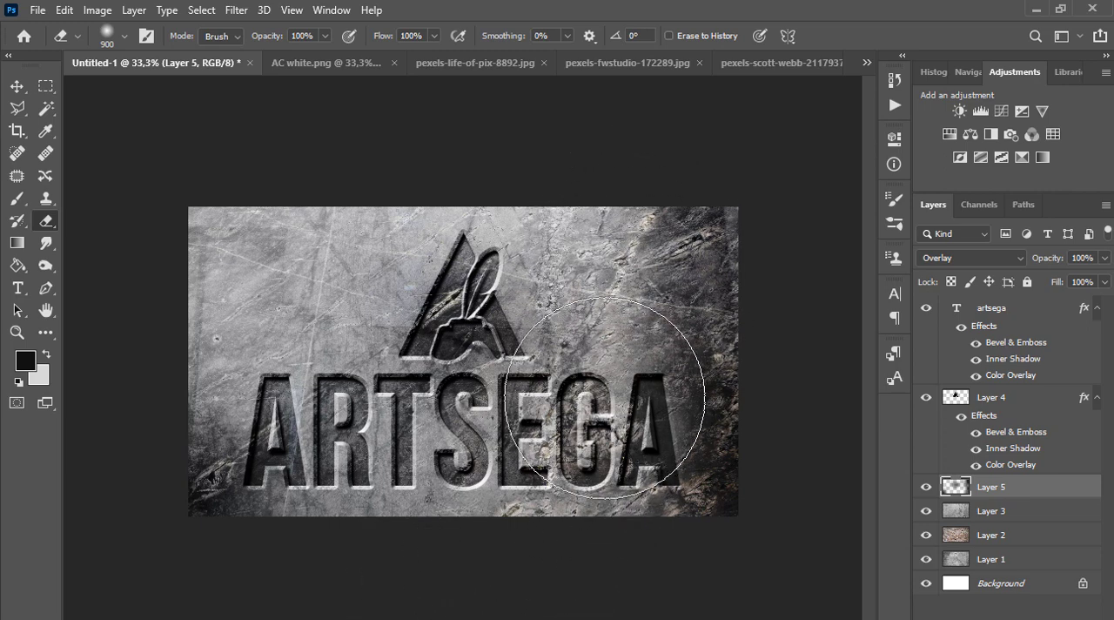
click(612, 414)
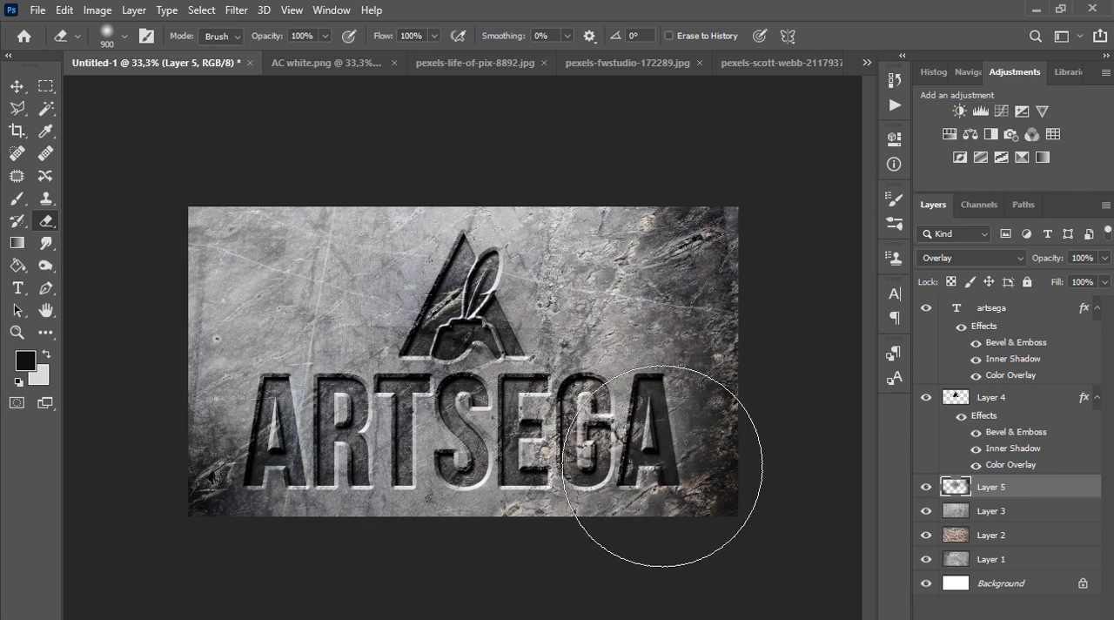
key(ctrl+minus)
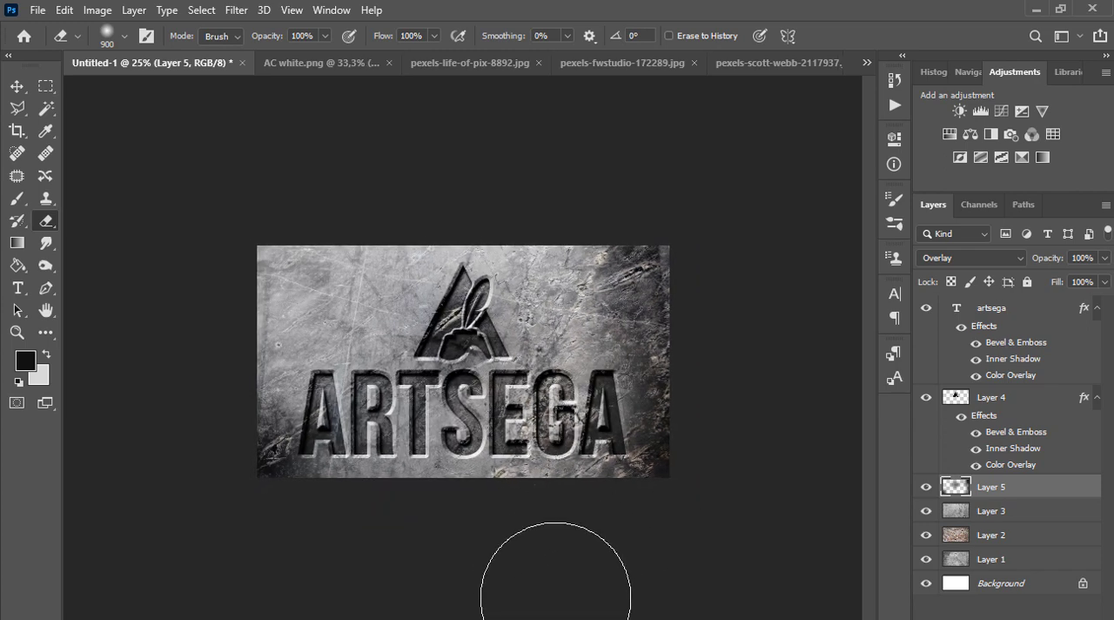
key(ctrl+plus)
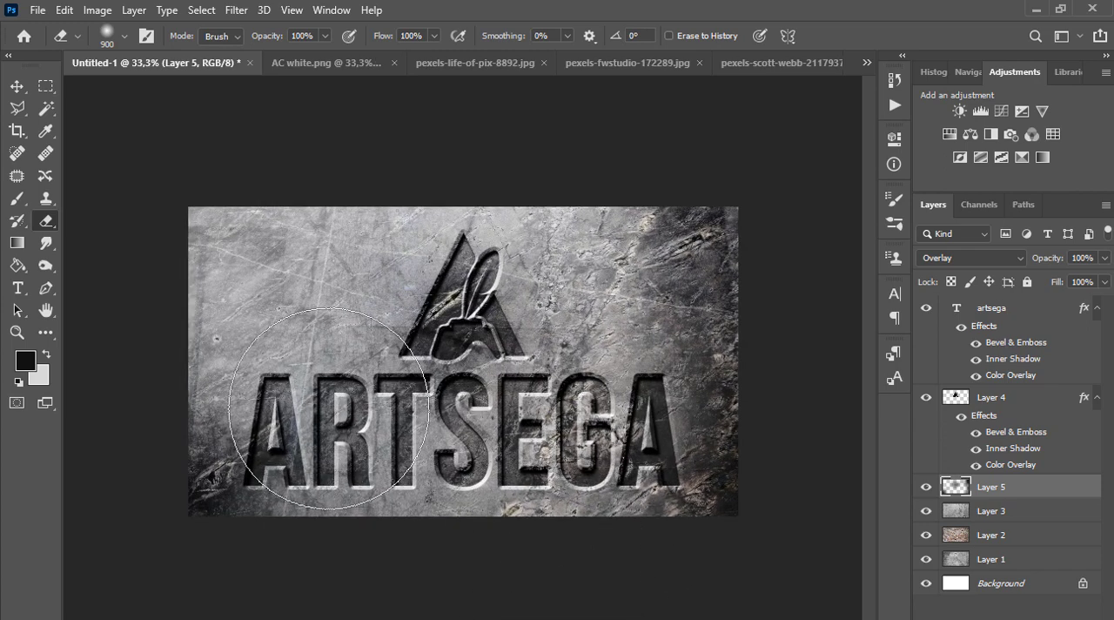
Darken the canvas's bottom edge on Layer 5 with soft black 1000 px brush strokes centred below the canvas, undoing the first dab
click(17, 200)
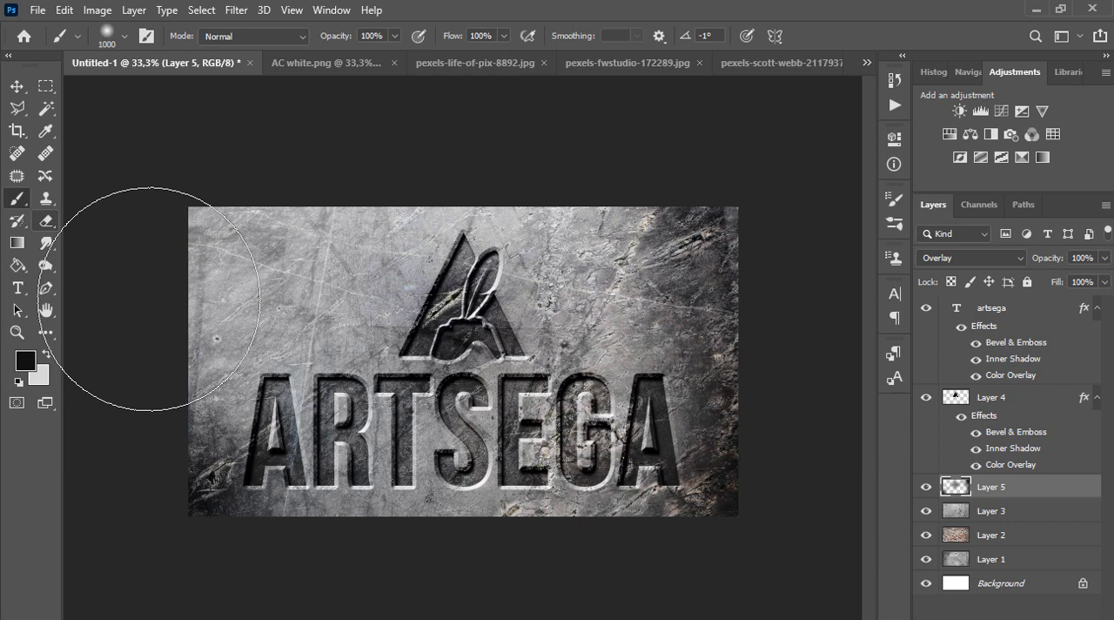
click(479, 535)
key(ctrl+z)
click(576, 593)
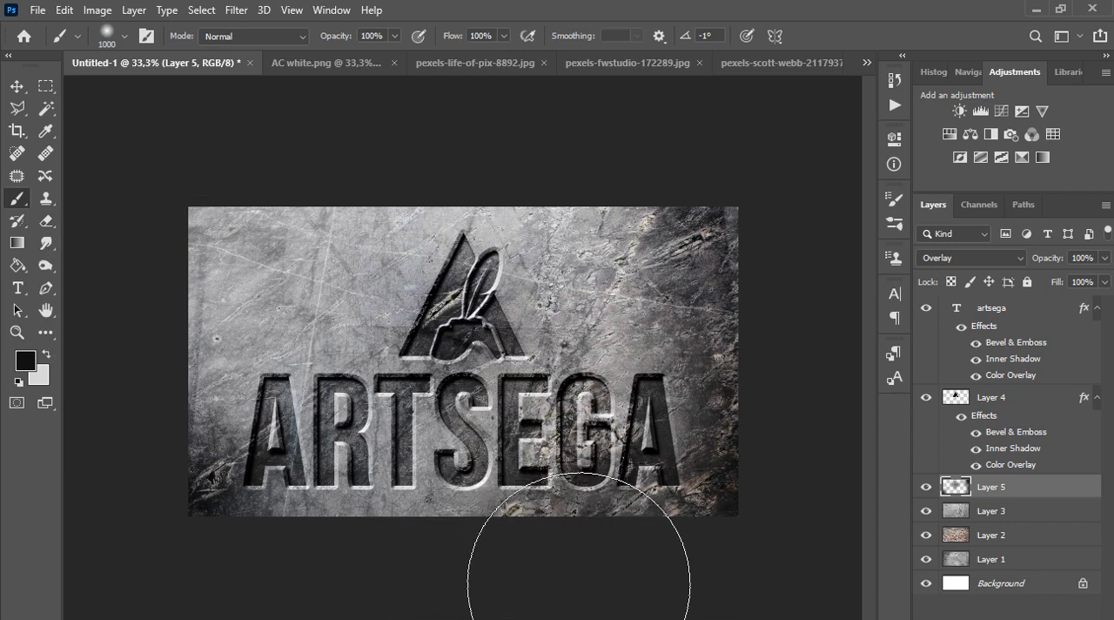
drag(672, 602, 489, 618)
click(402, 608)
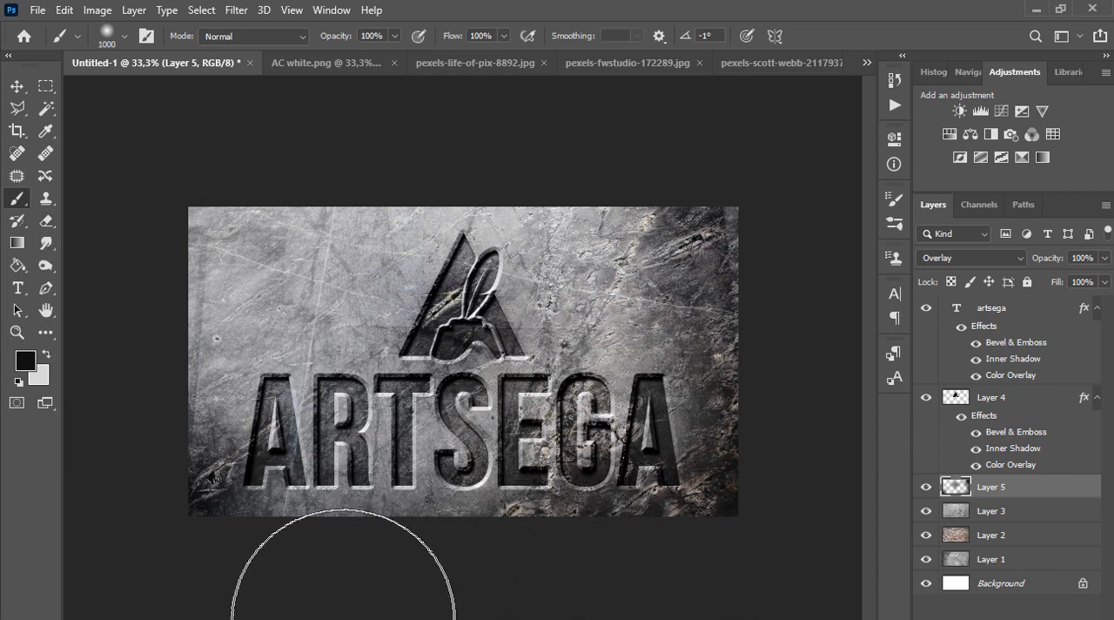
click(322, 614)
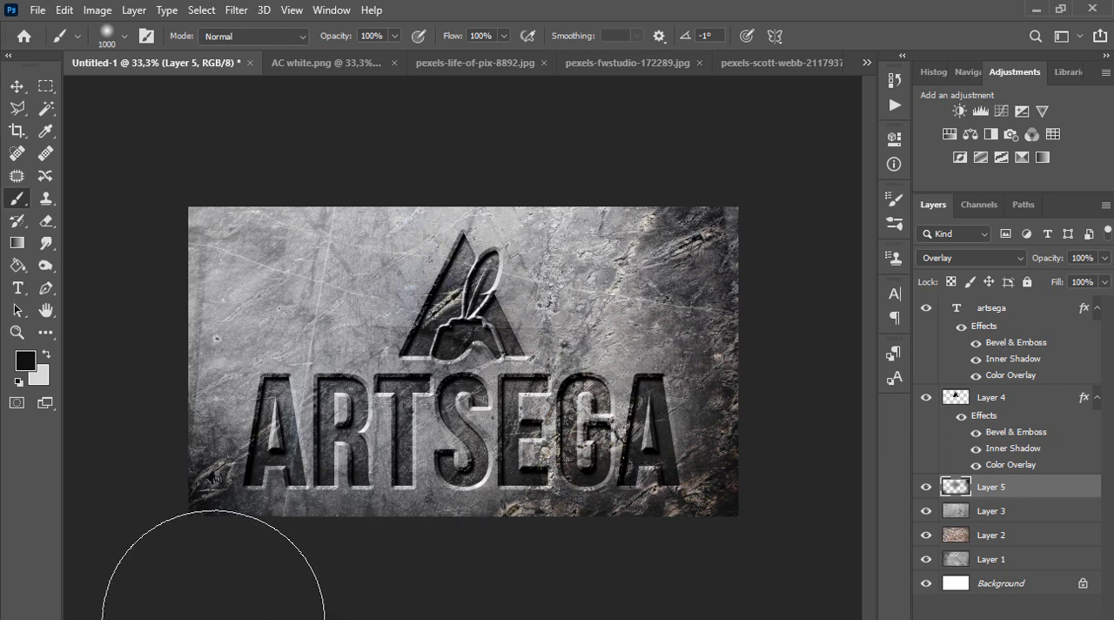
Try Layer 5 at 75% opacity and restore it to 100%
alt+click(420, 581)
ctrl+click(471, 539)
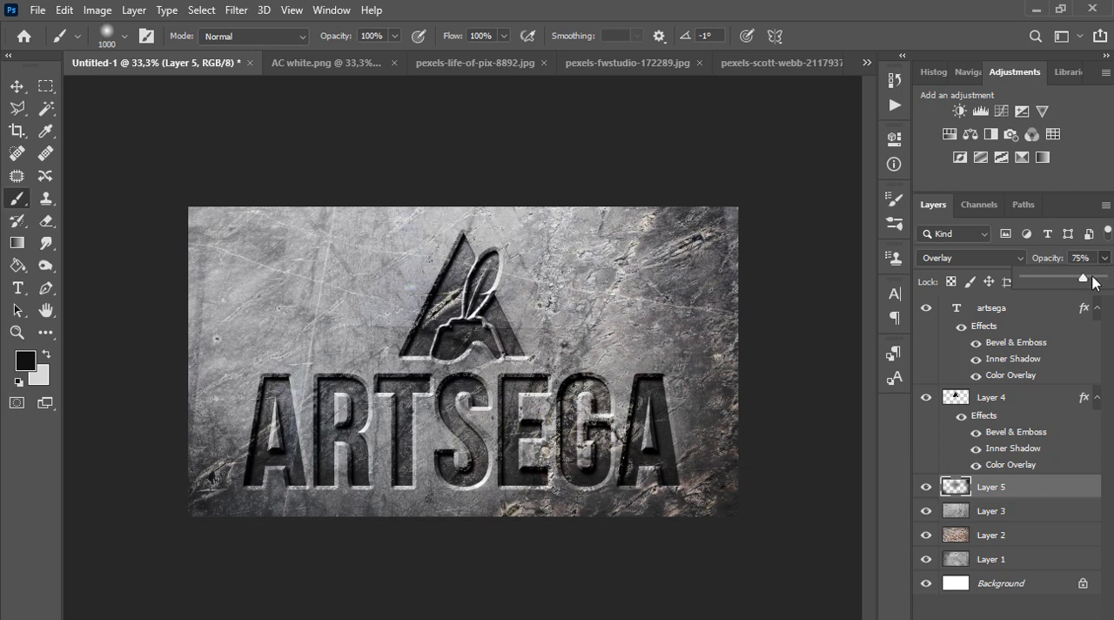
drag(1093, 276, 1093, 276)
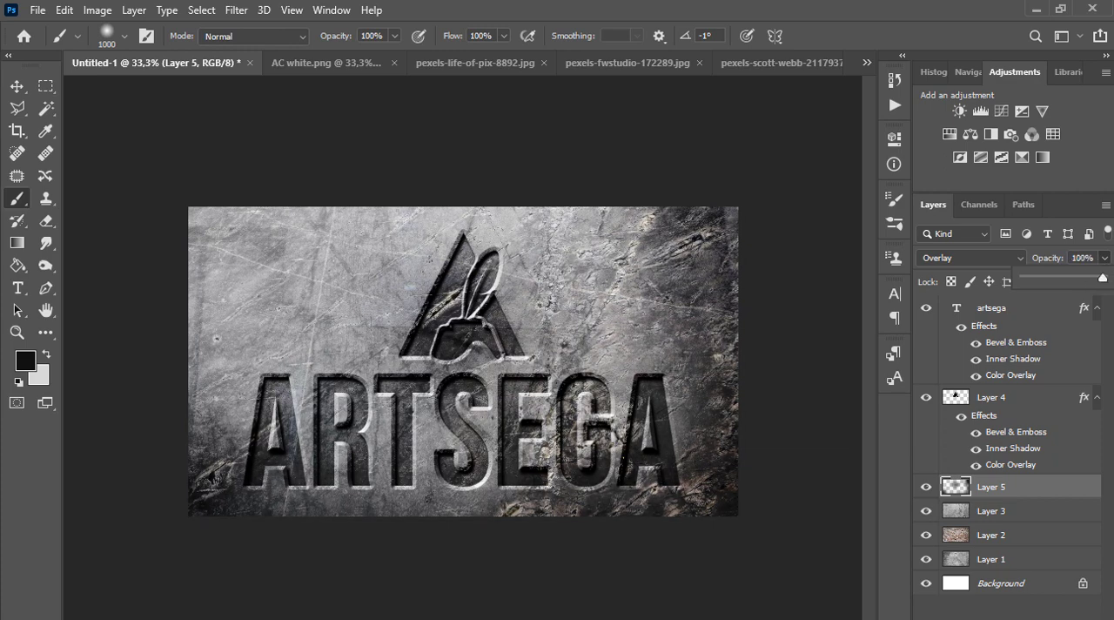
Hide Layers 3 and 2 and examine the engraved logo and text on Layer 1's texture with Layer 5's shading visible
click(925, 485)
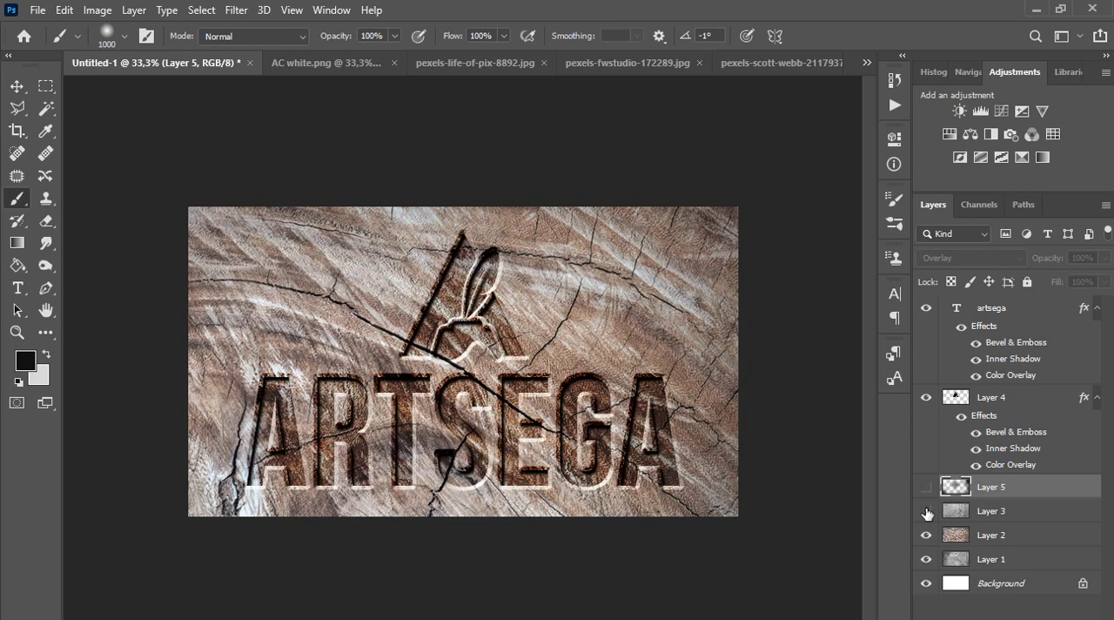
click(926, 534)
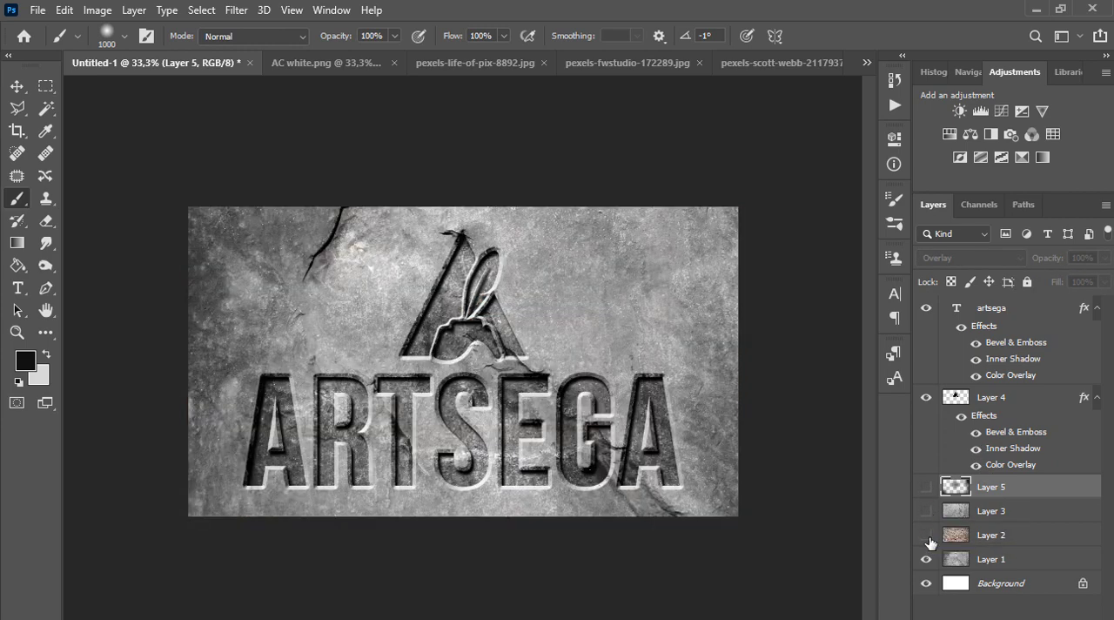
click(926, 486)
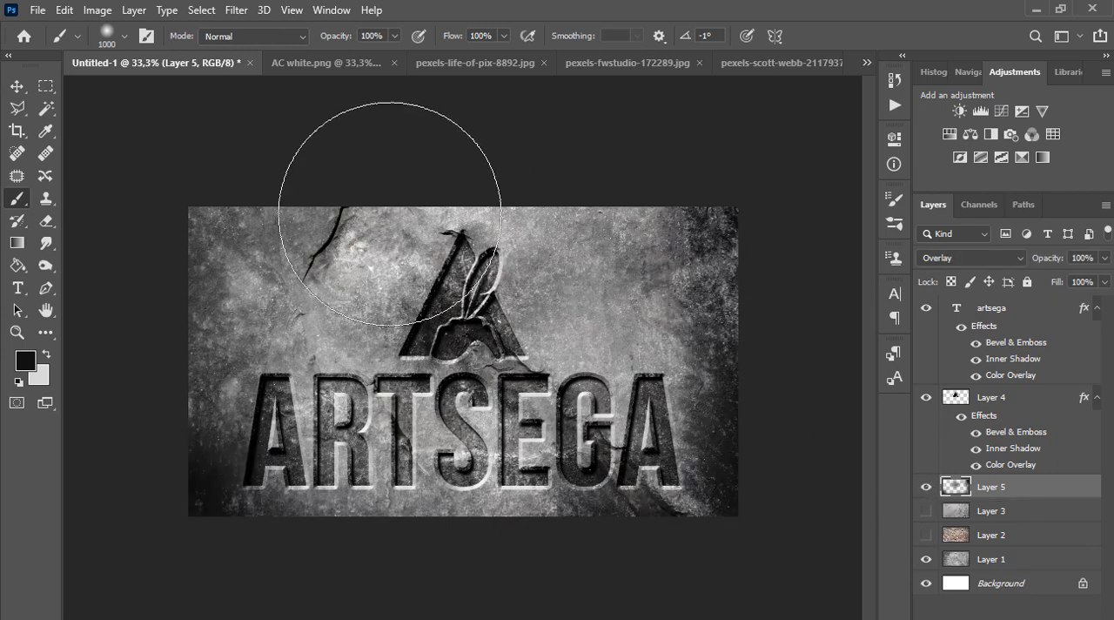
click(17, 86)
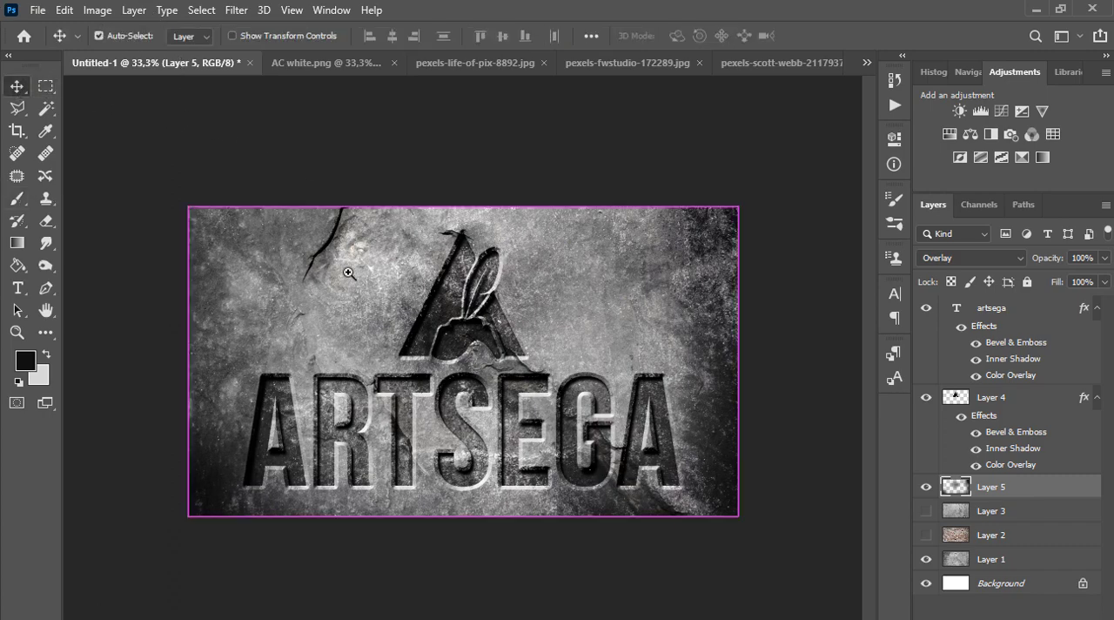
scroll(348, 270, up, 1)
drag(359, 279, 348, 243)
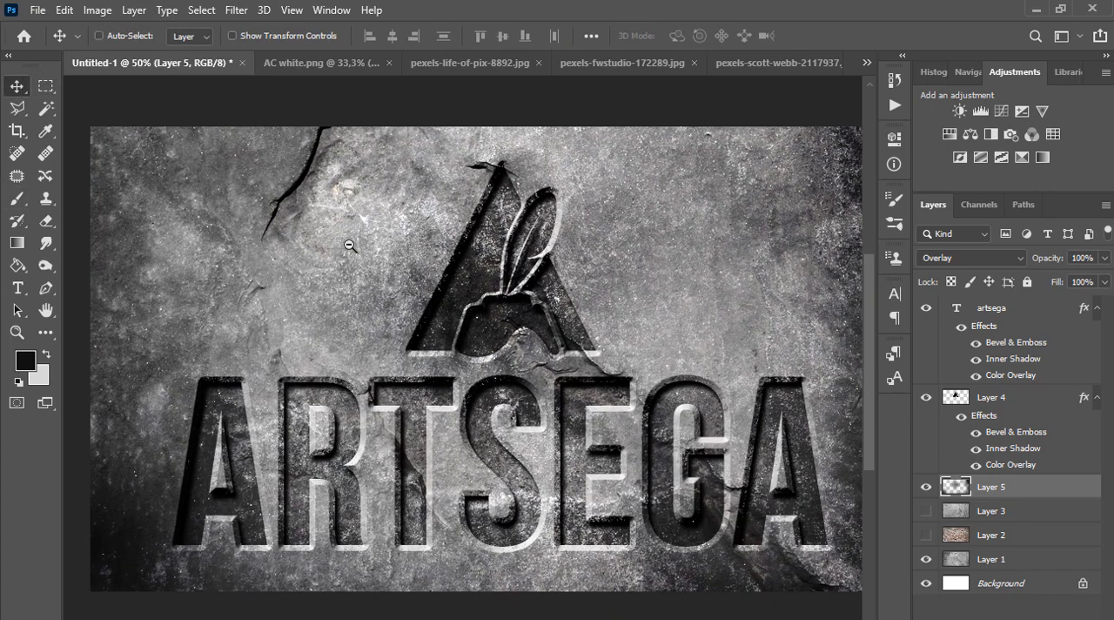
scroll(350, 246, down, 1)
scroll(528, 434, up, 2)
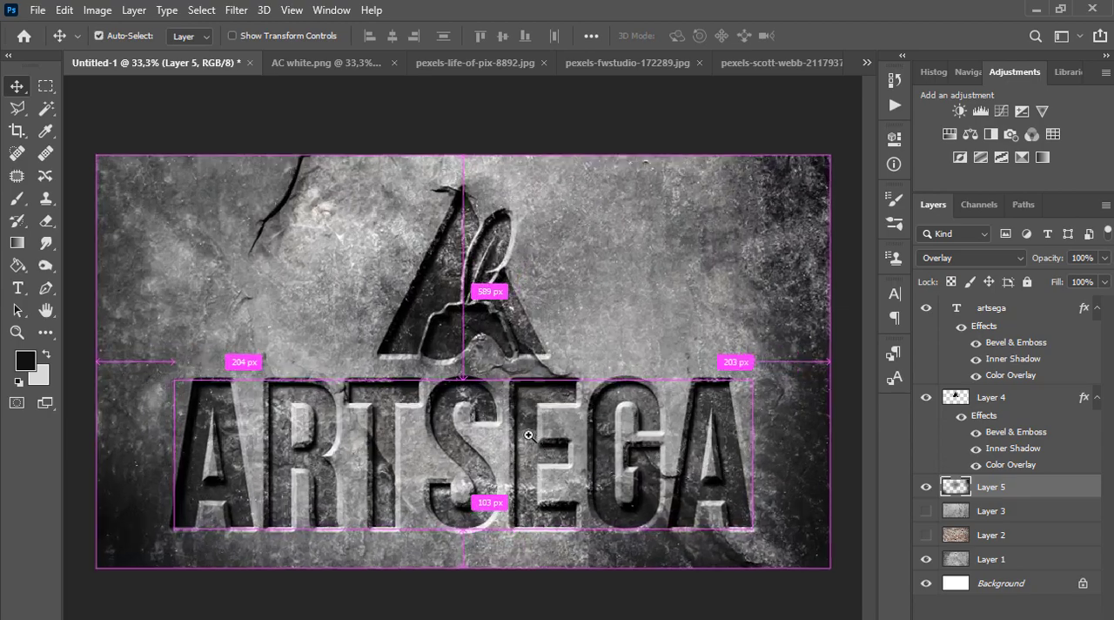